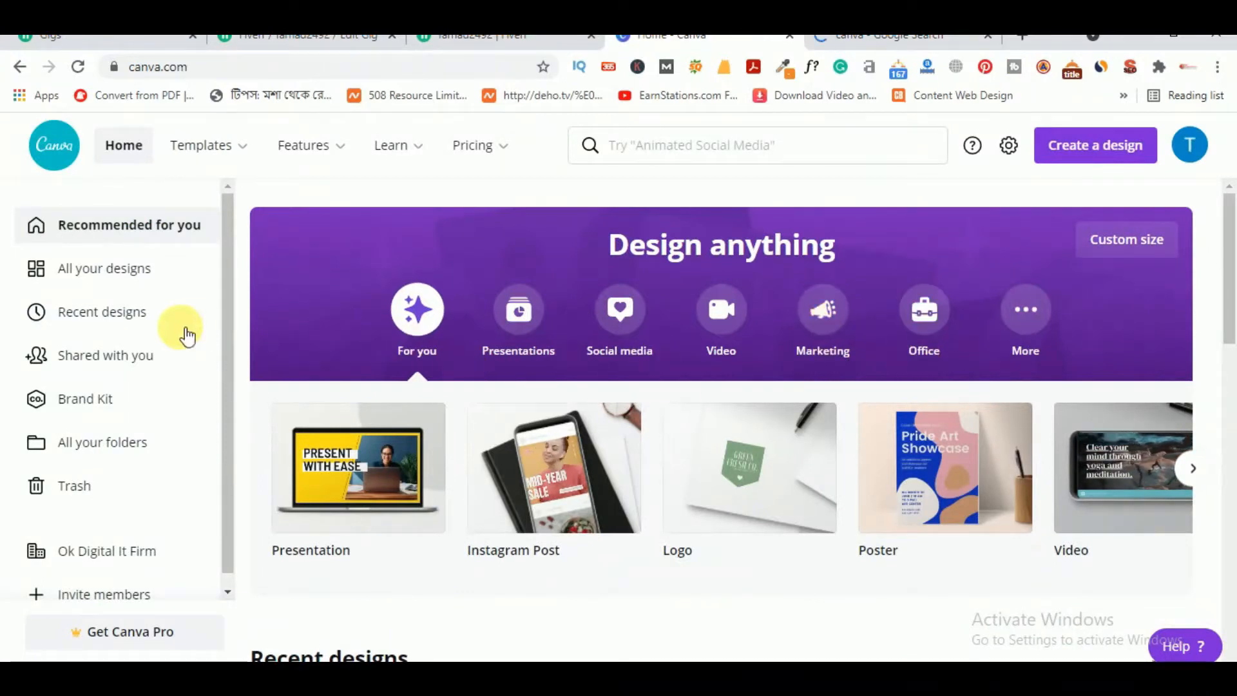
Create a new logo design and apply the Spin Shark template from the DJ Logo category
left_click(1095, 145)
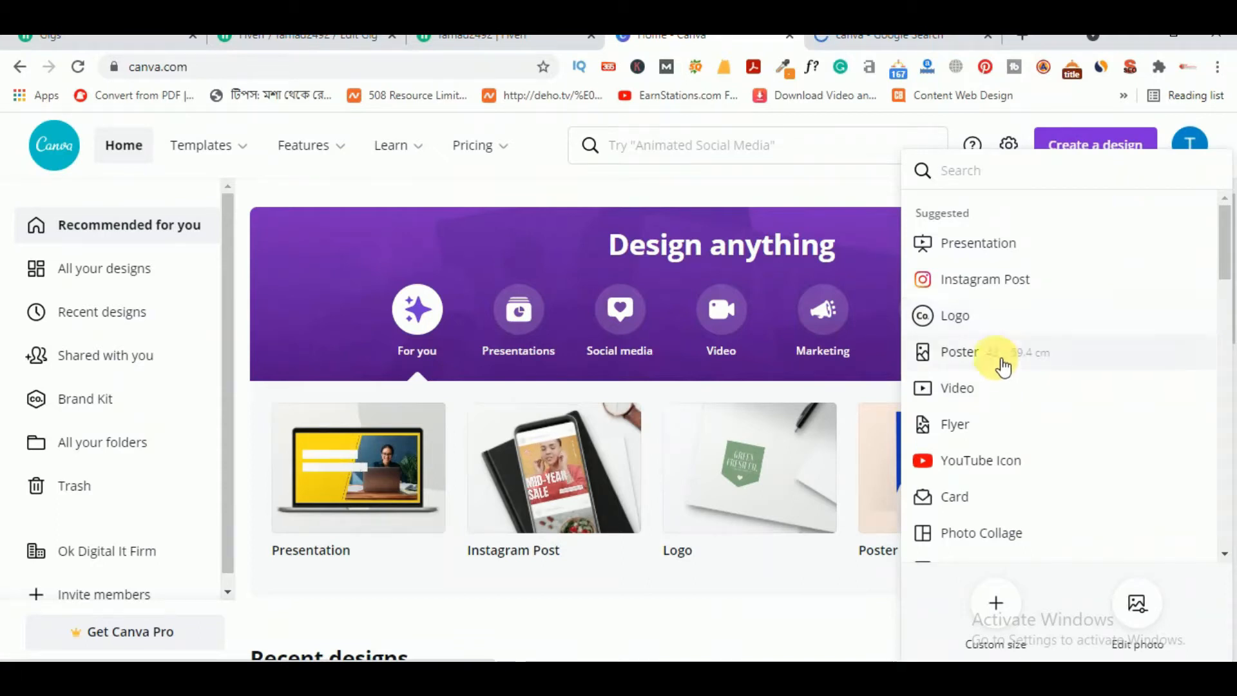
left_click(966, 314)
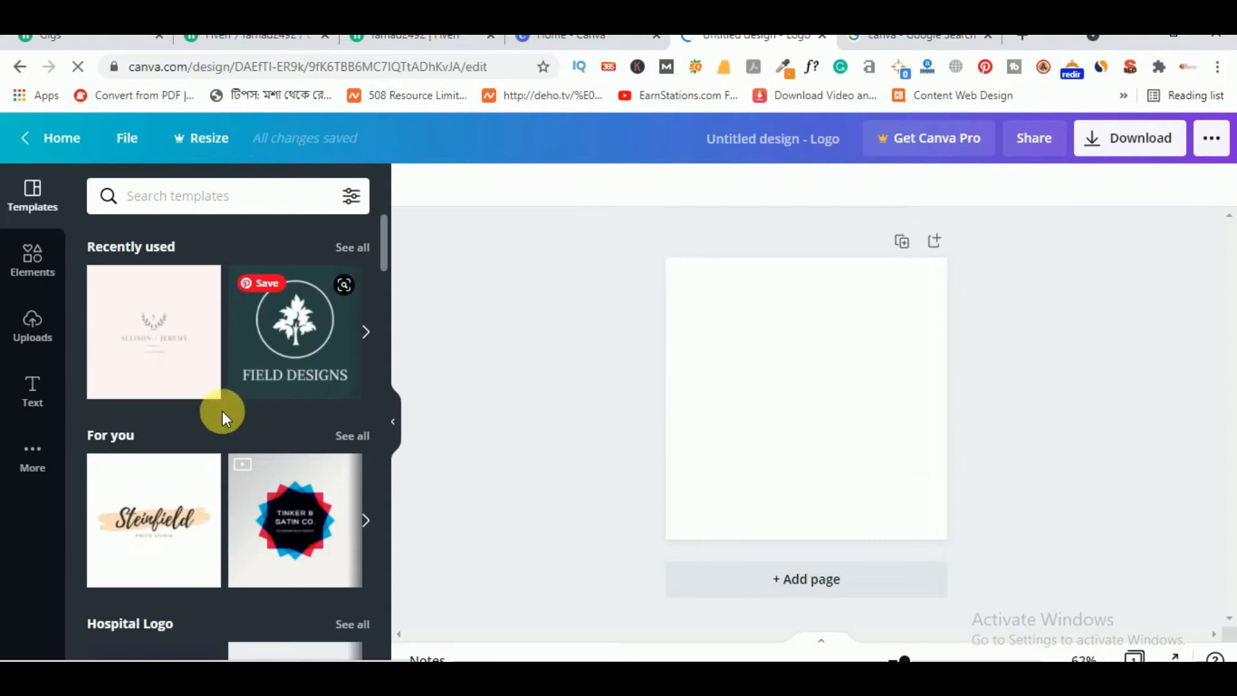
scroll(283, 396, "down", 7)
scroll(287, 399, "down", 6)
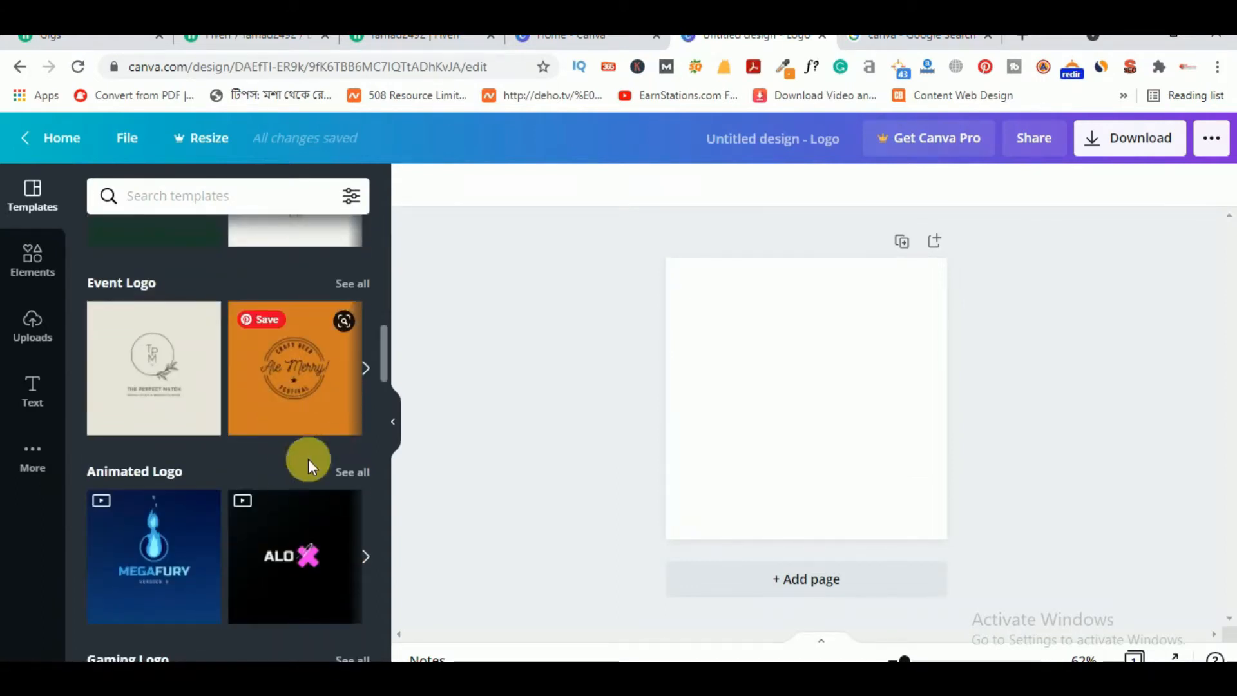
scroll(308, 459, "down", 3)
left_click(153, 553)
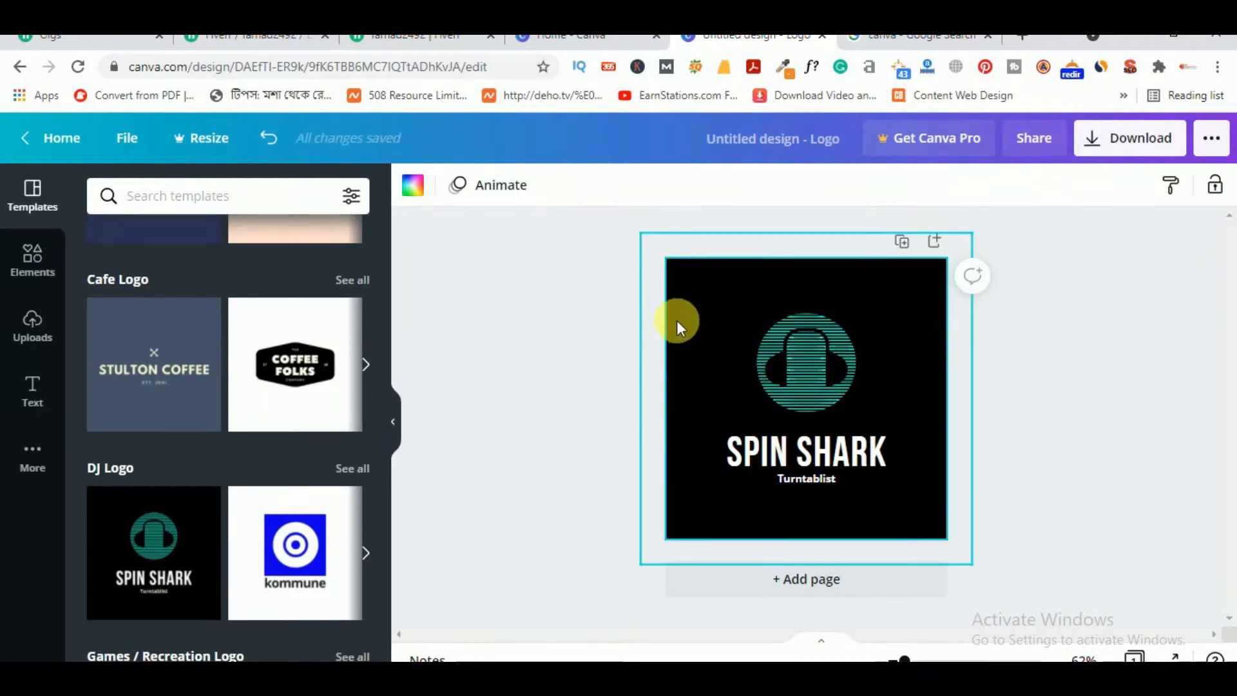
Recolour the logo's background shape to the dark purple from the default colours
left_click(691, 286)
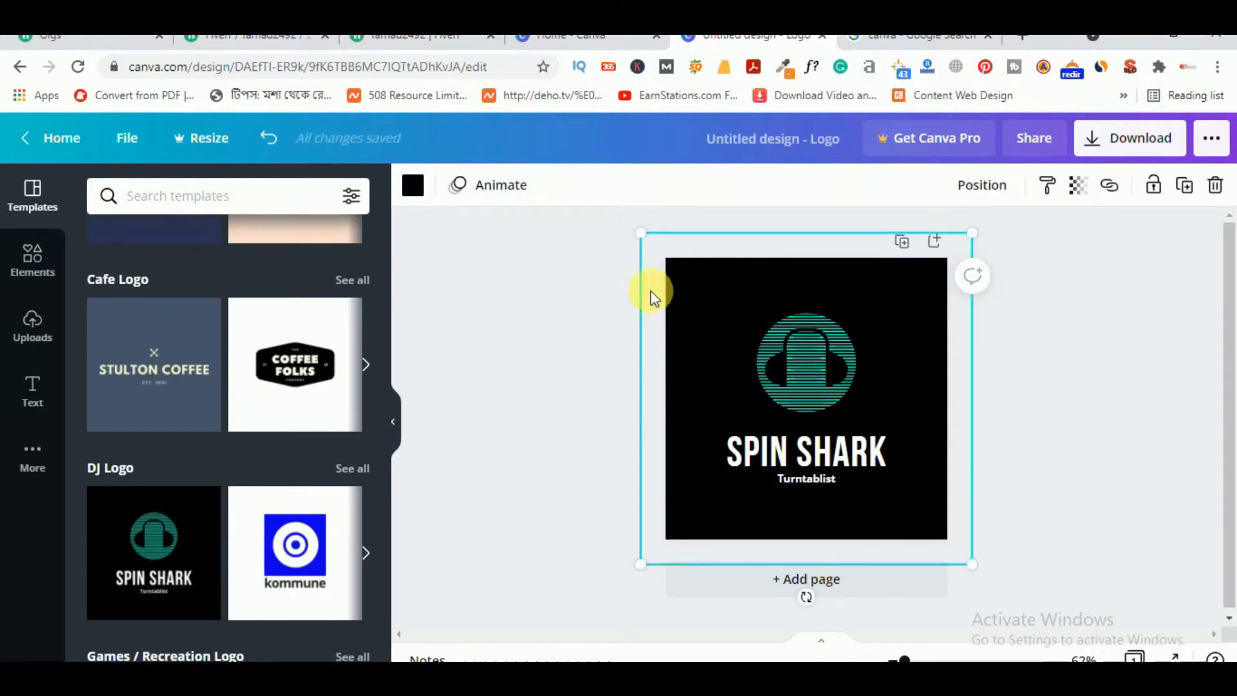
left_click(425, 192)
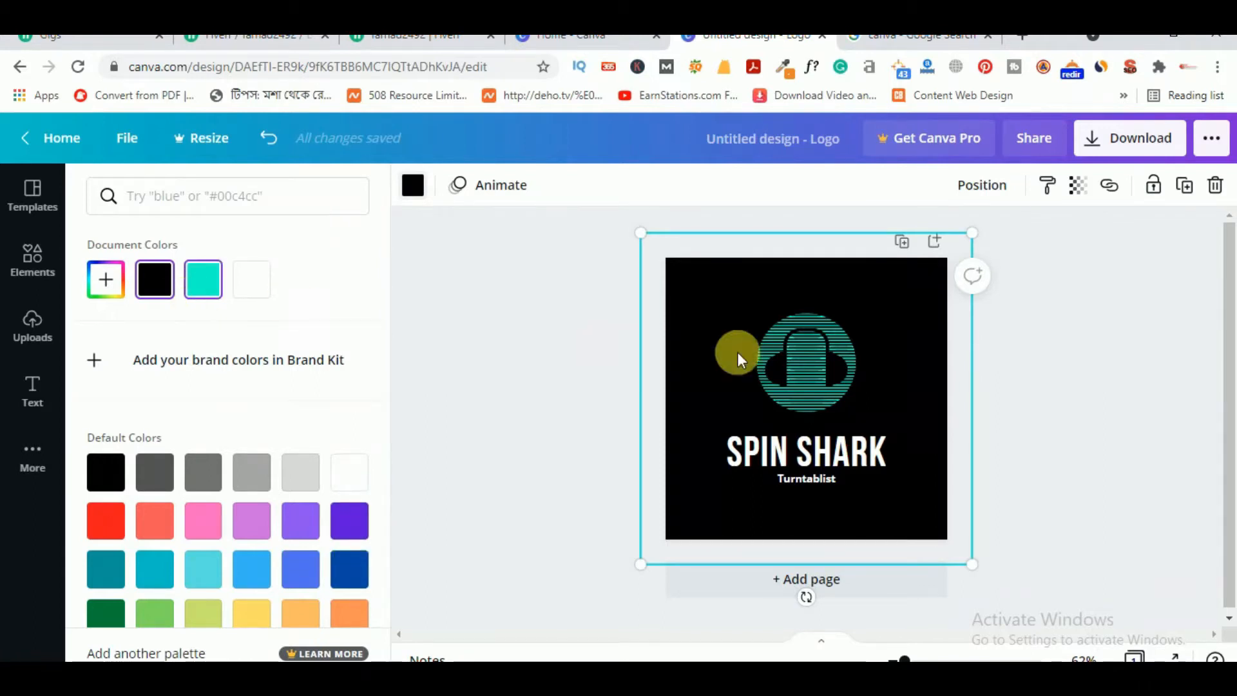
left_click(254, 279)
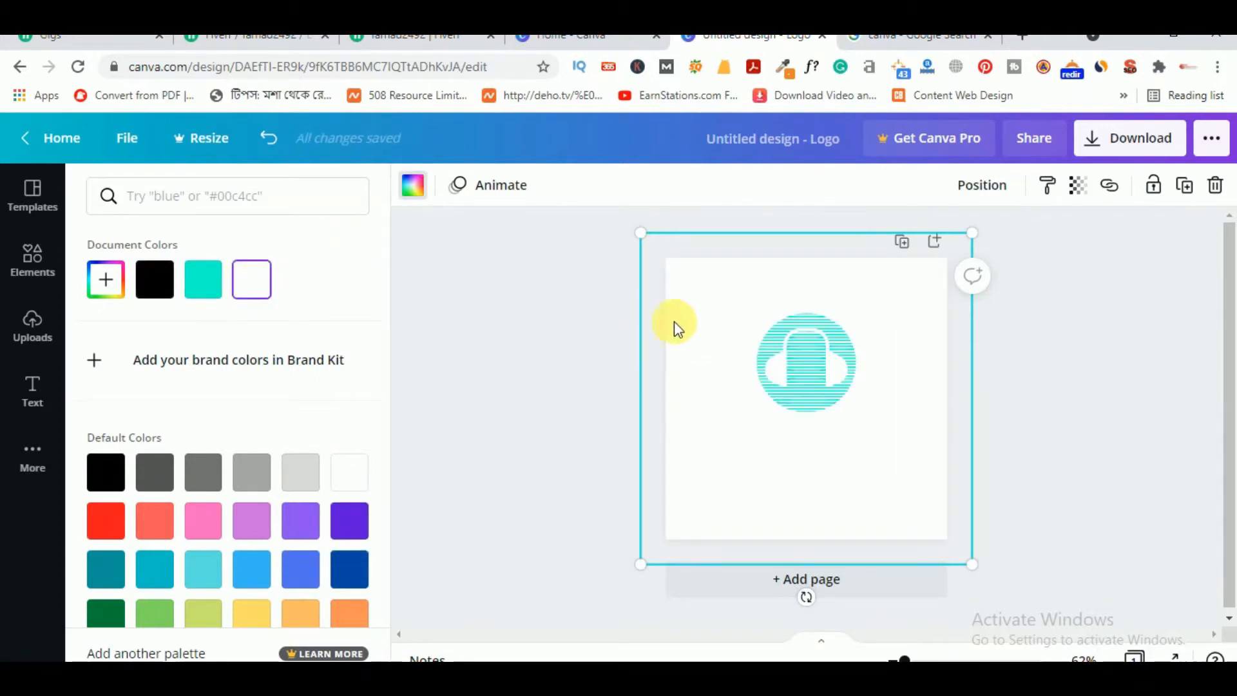
left_click(351, 521)
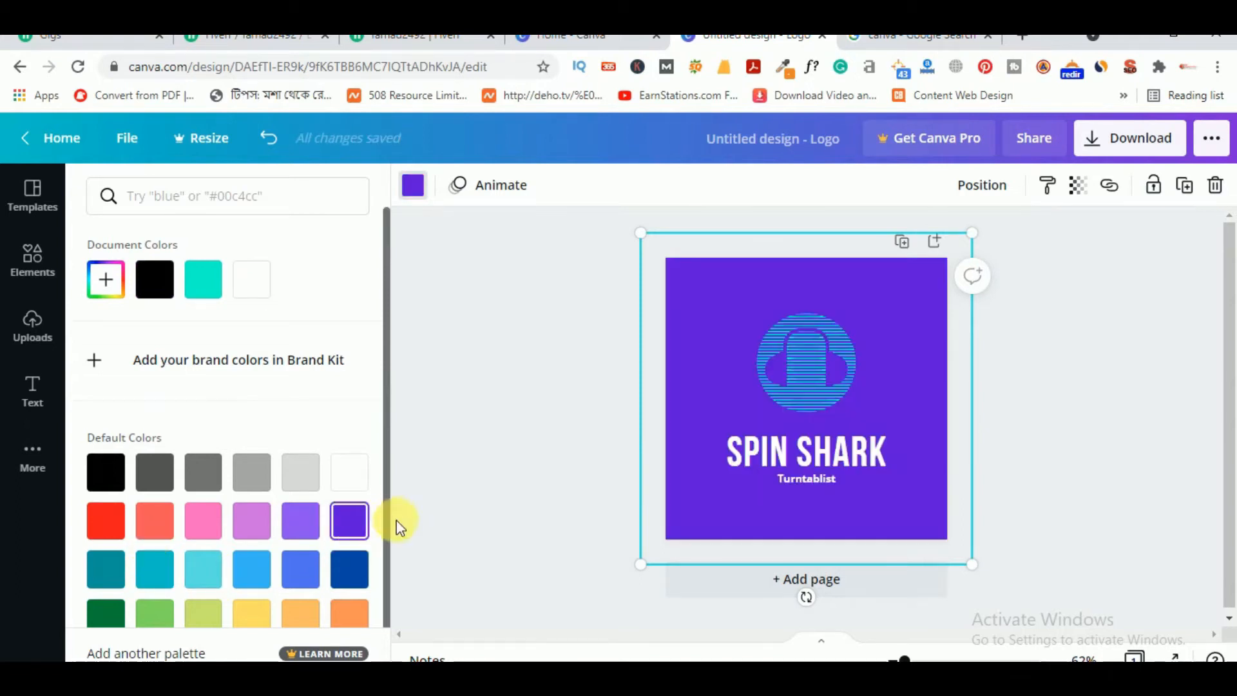
Delete the striped headphone graphic above the SPIN SHARK text
left_click(771, 454)
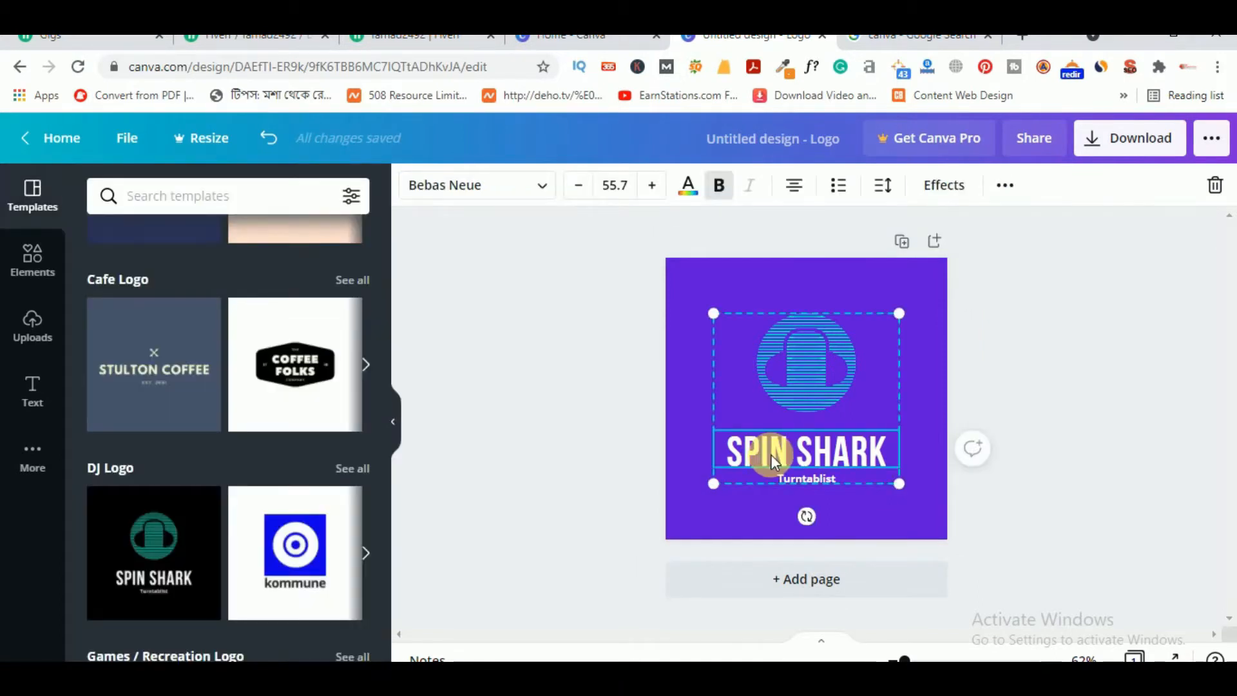
left_click(830, 352)
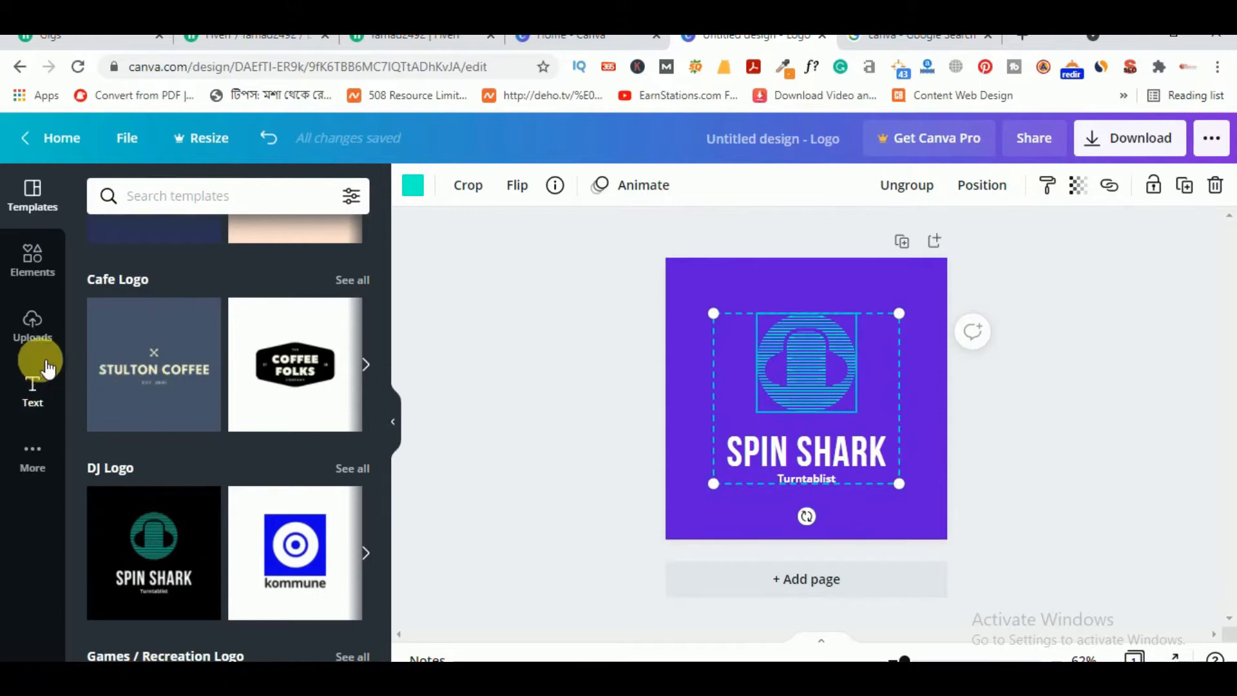
left_click(44, 276)
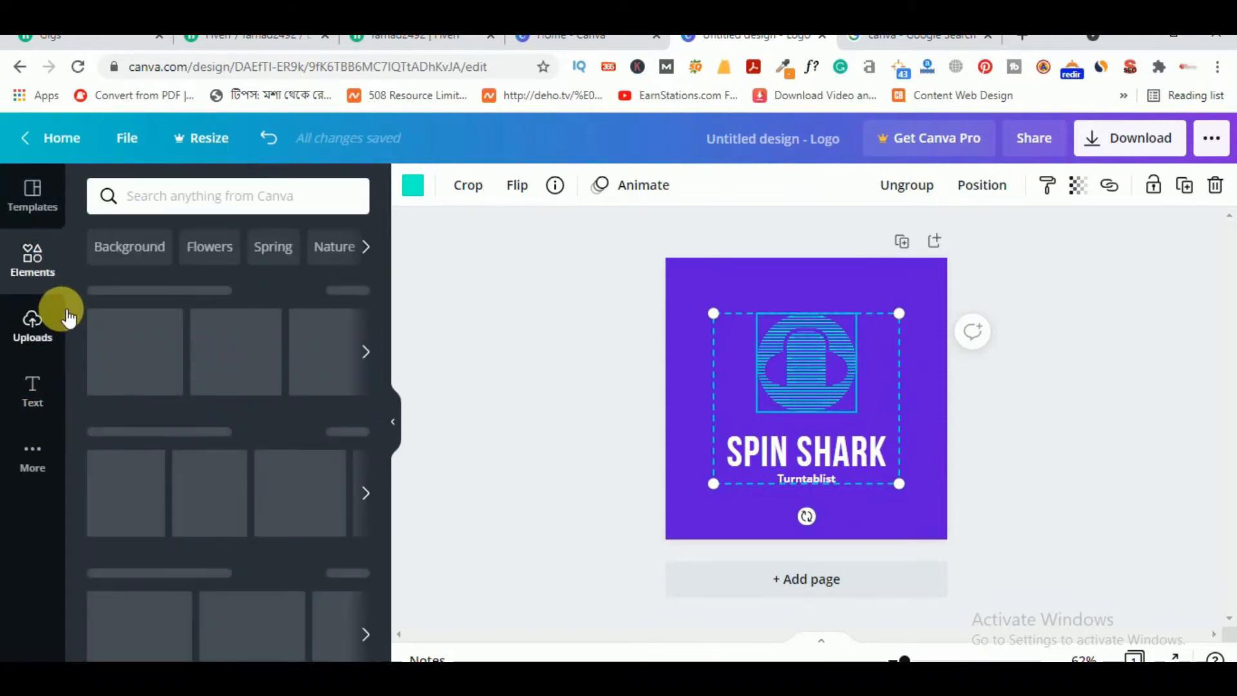
left_click(1022, 385)
left_click(807, 352)
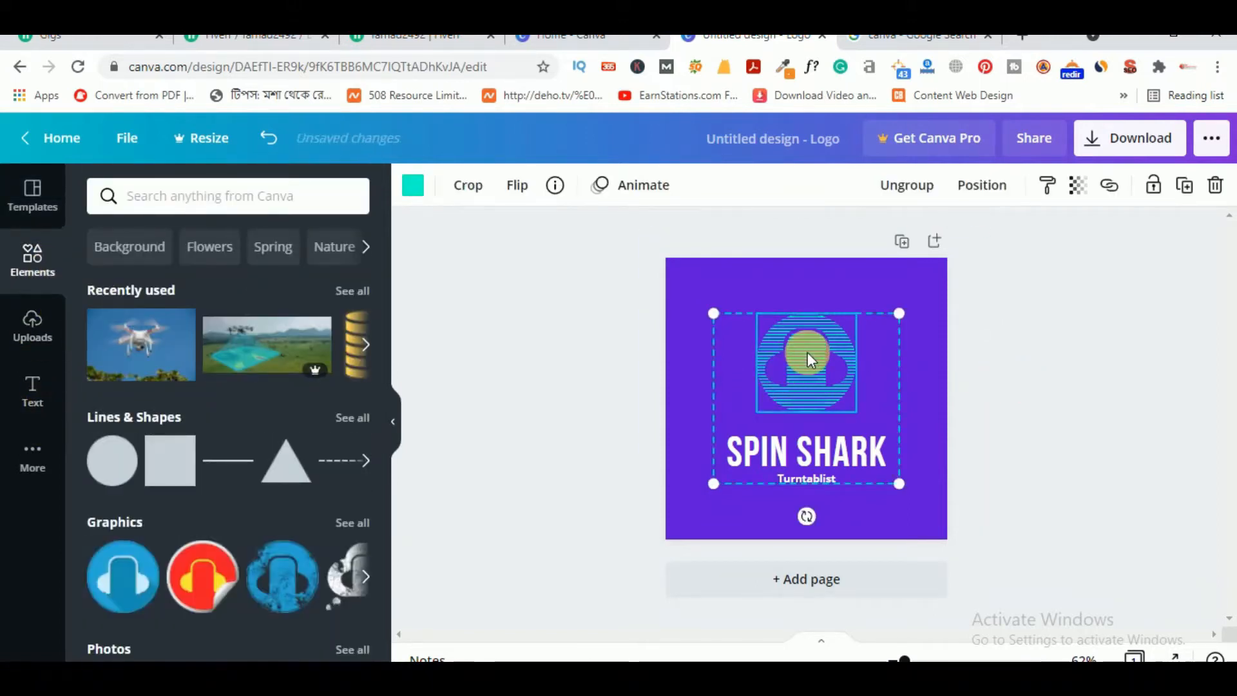
key("Delete")
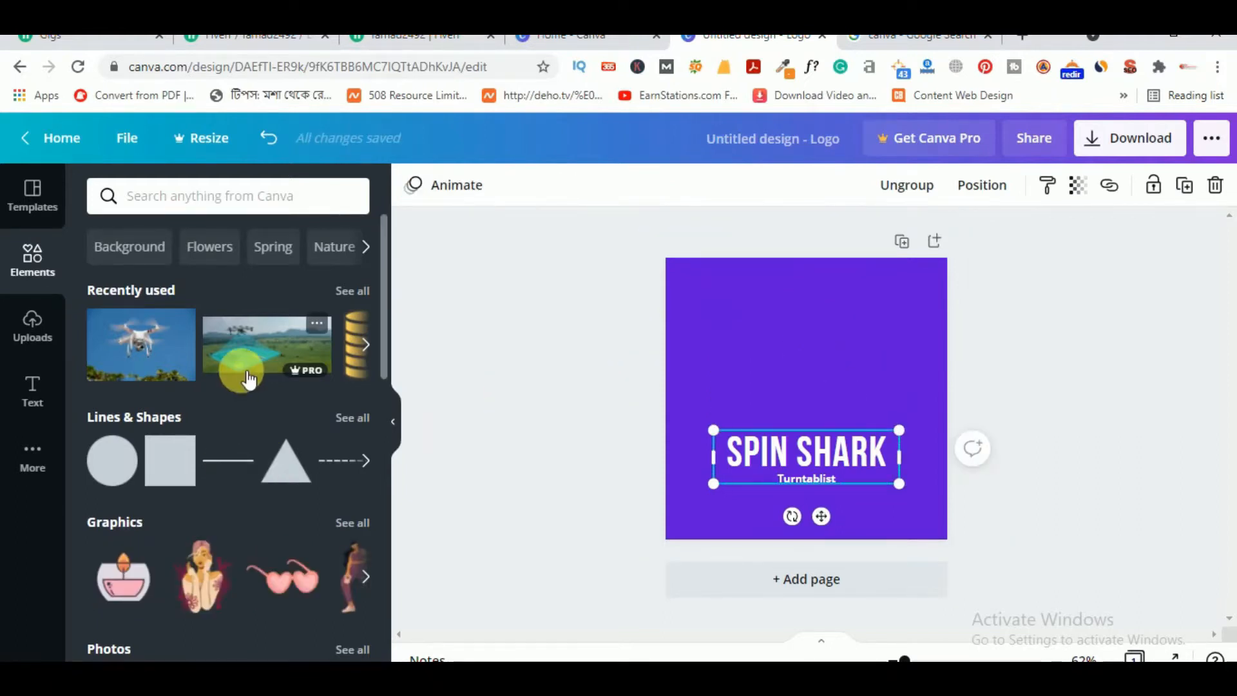
Search the design elements for "sports"
scroll(230, 348, "down", 3)
scroll(231, 348, "up", 2)
scroll(231, 348, "up", 1)
left_click(199, 196)
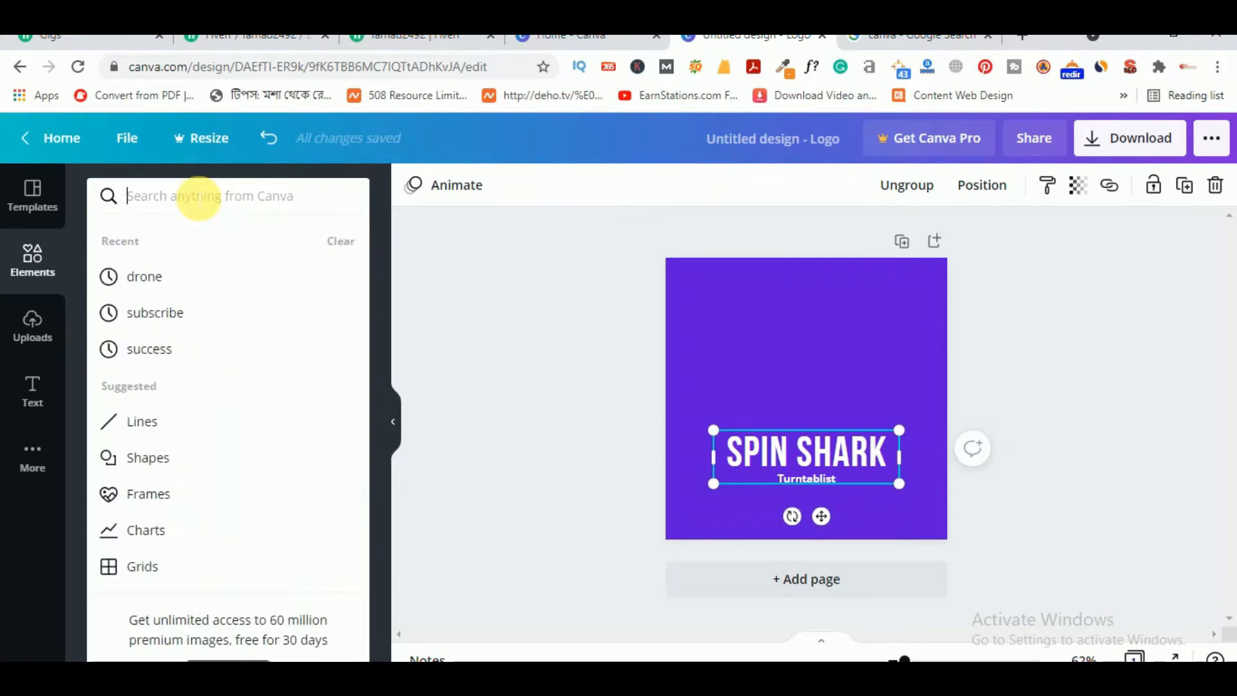
type("spot")
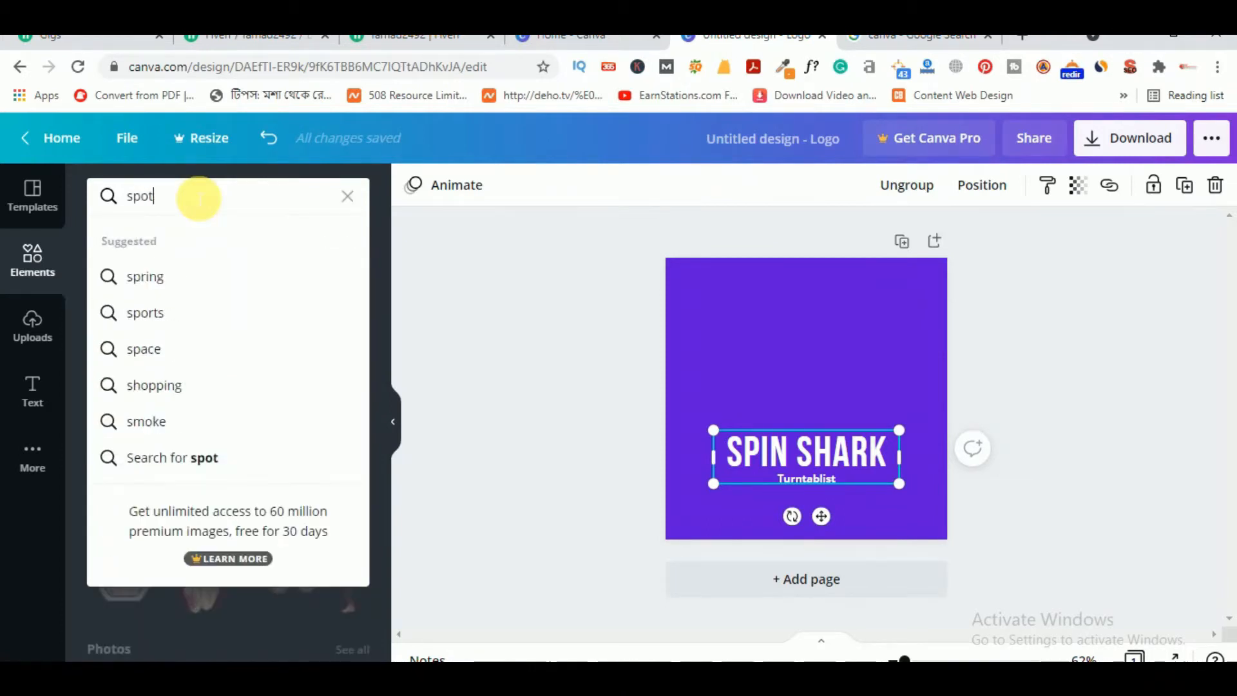
type("rts")
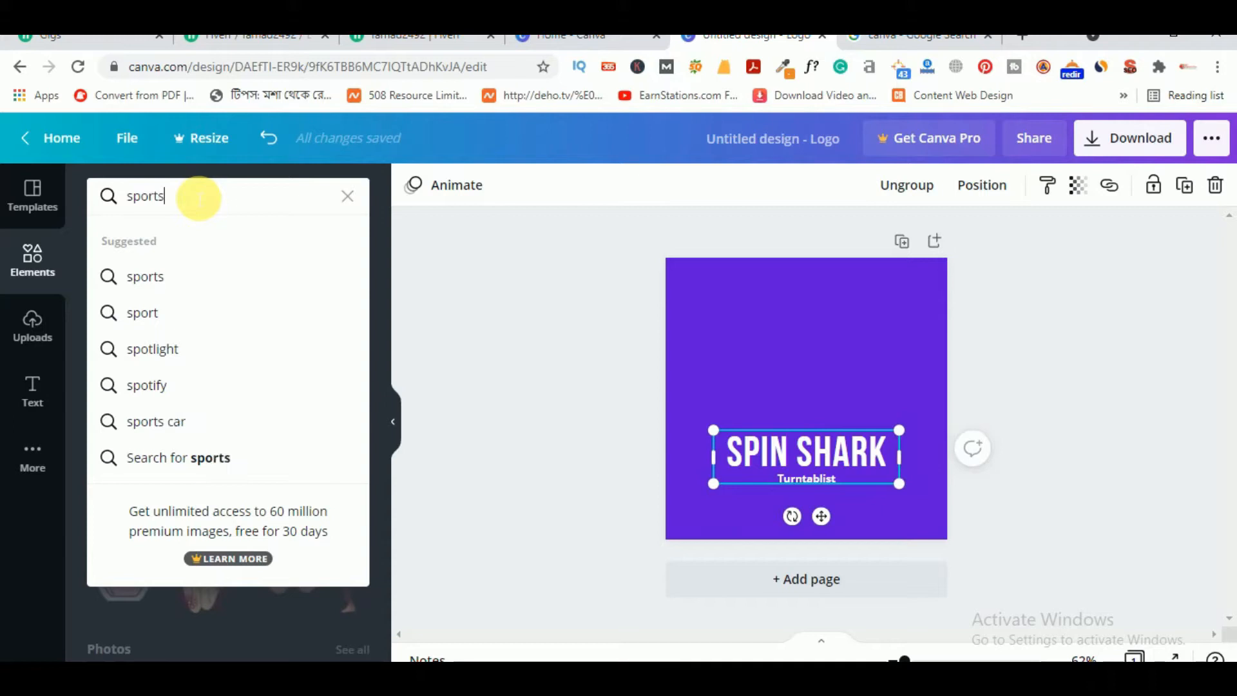
key("Return")
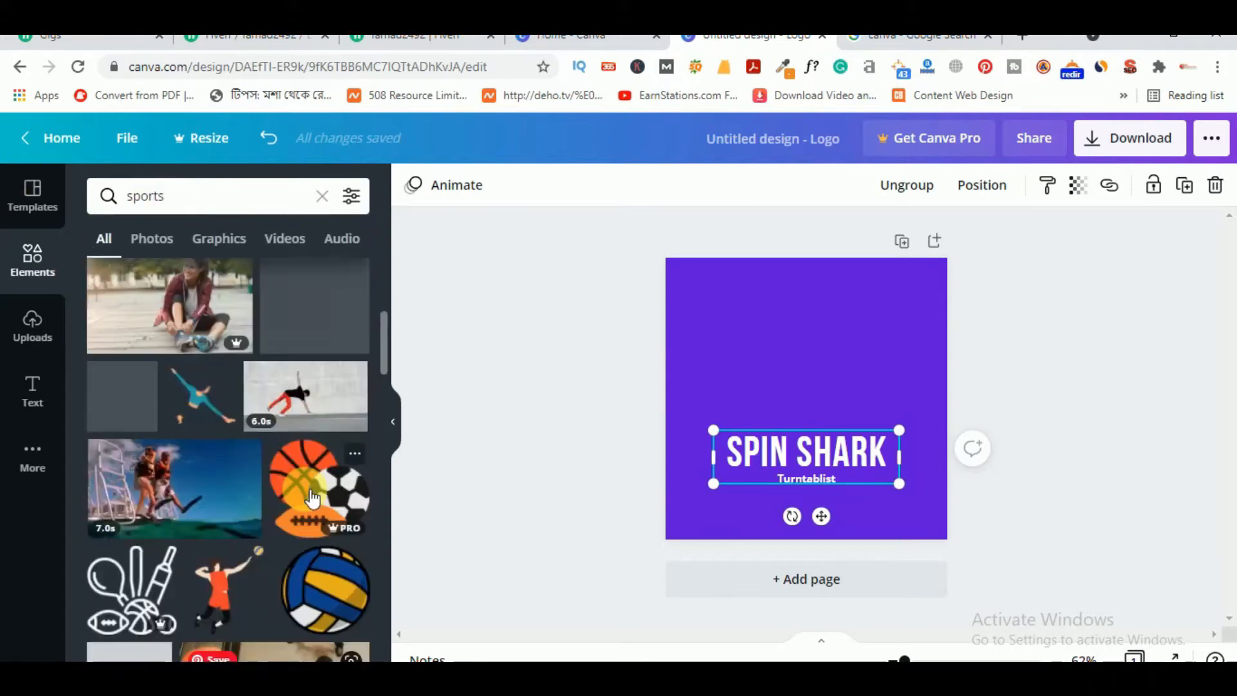
Add the outlined sports equipment graphic, place it above the SPIN SHARK title and colour it white
left_click(132, 589)
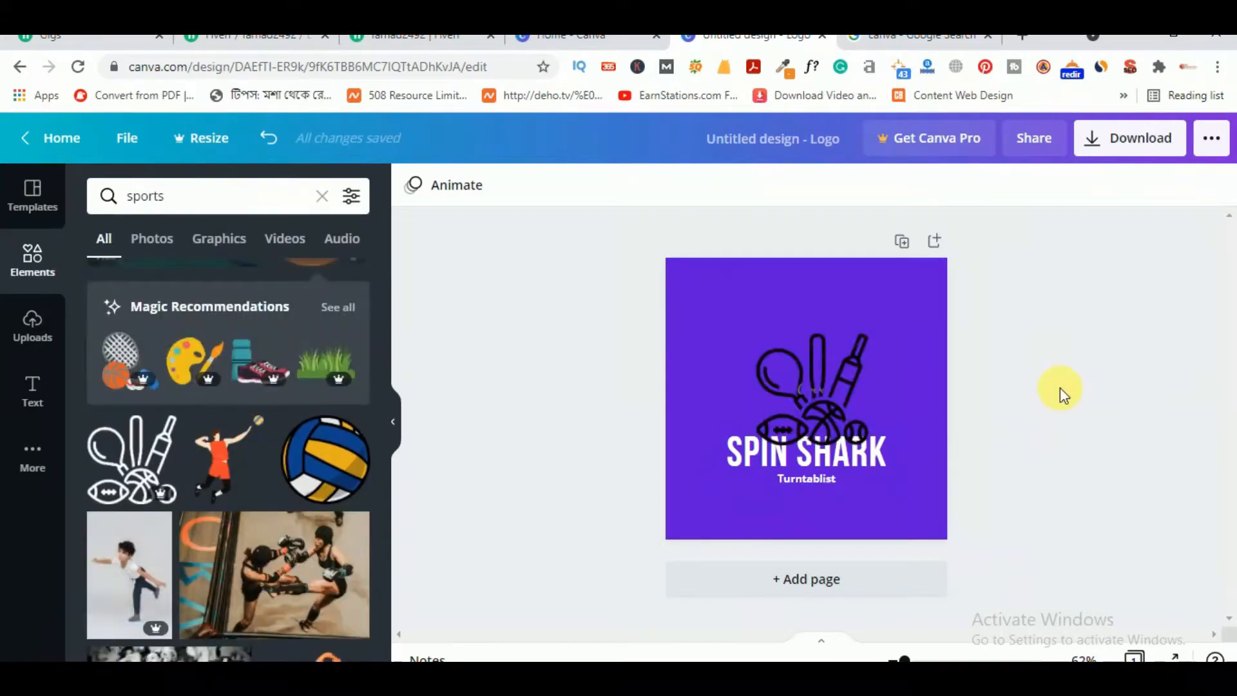
left_click_drag(828, 392, 824, 377)
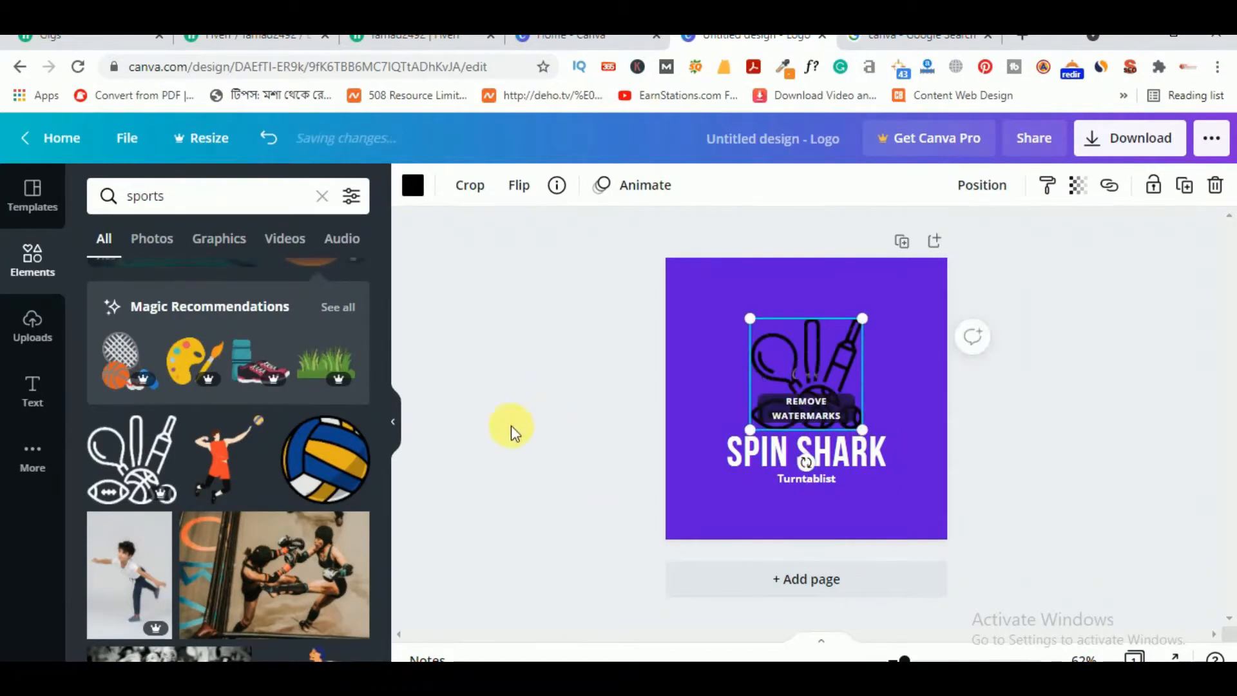
left_click(413, 186)
left_click(349, 472)
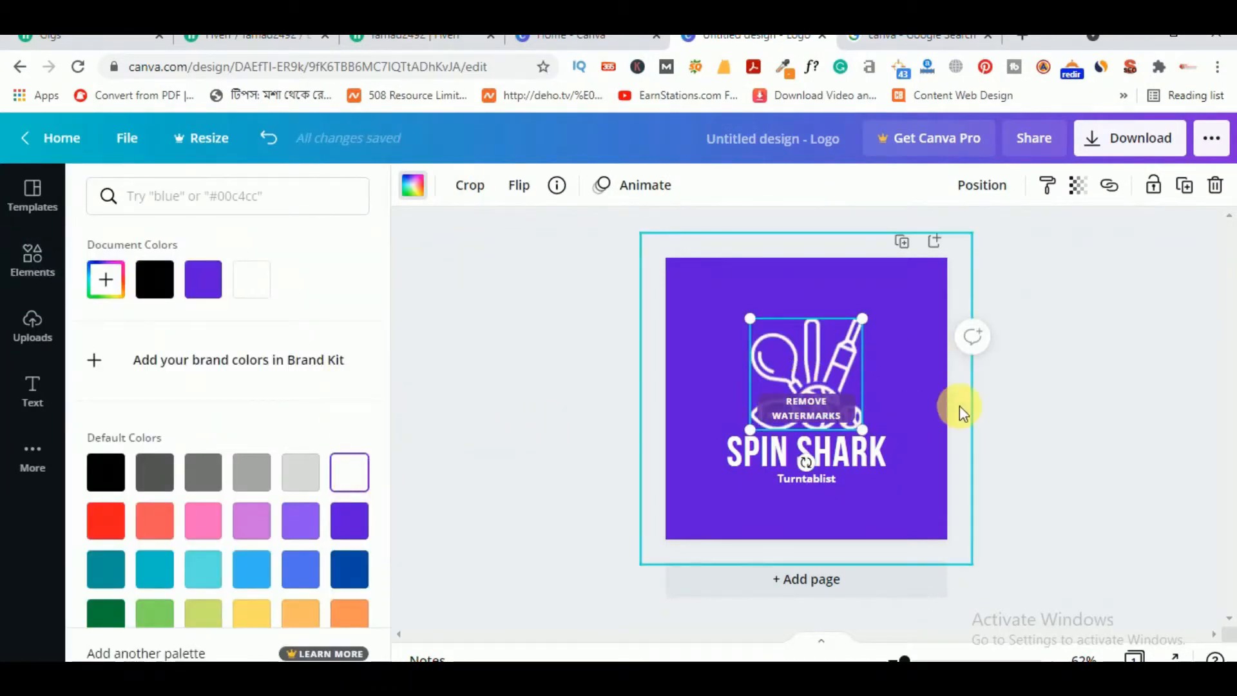
left_click(1092, 425)
Replace the SPIN SHARK title with "OK DIGITA IT FIRM" and widen its text box on both sides to fit one line
left_click(851, 461)
left_click(854, 459)
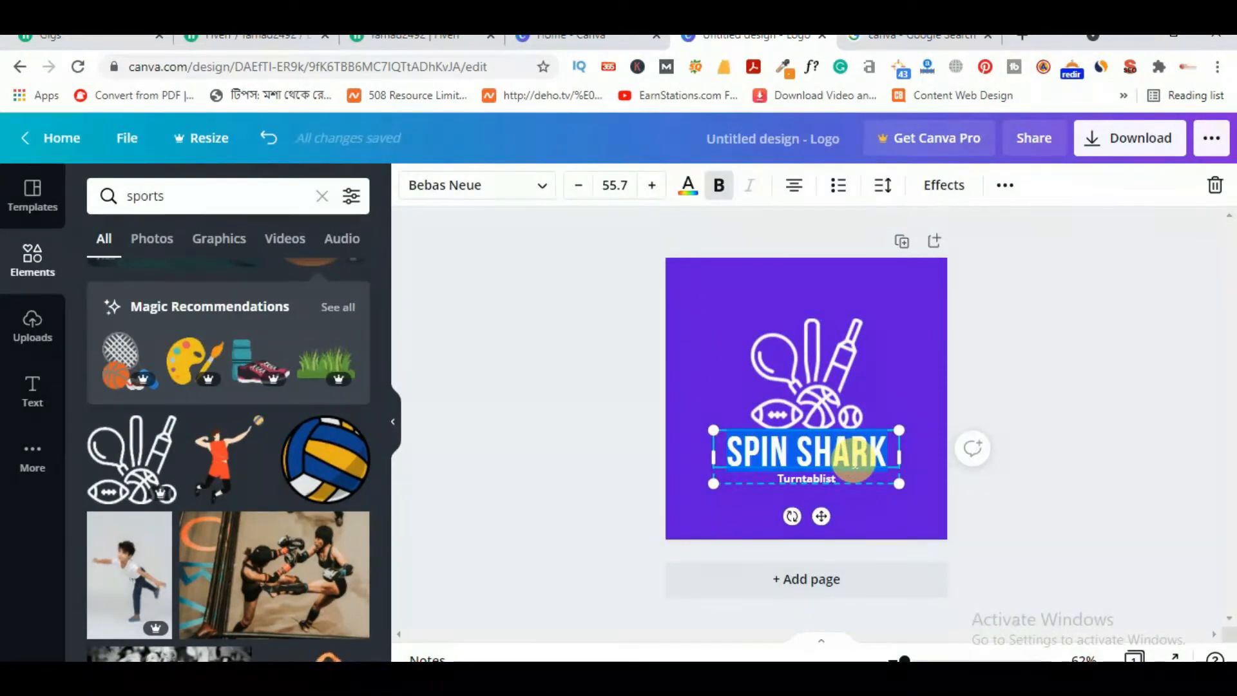
type("0K D")
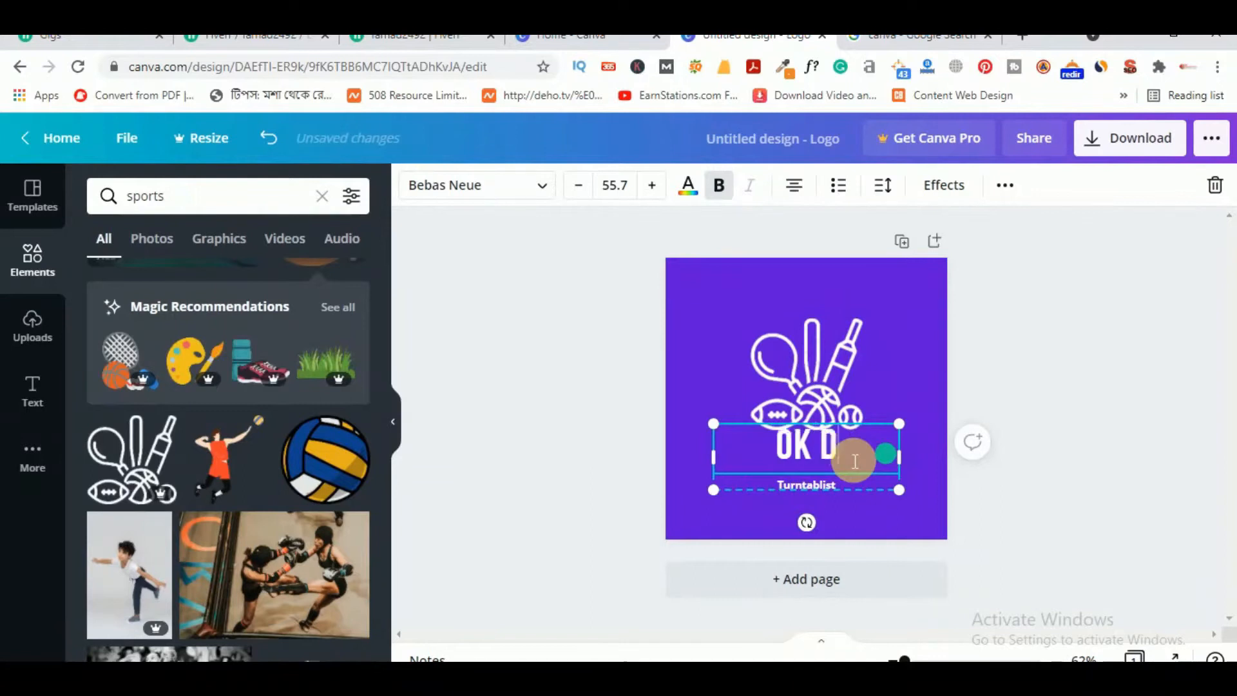
type("IGITA IT FIR")
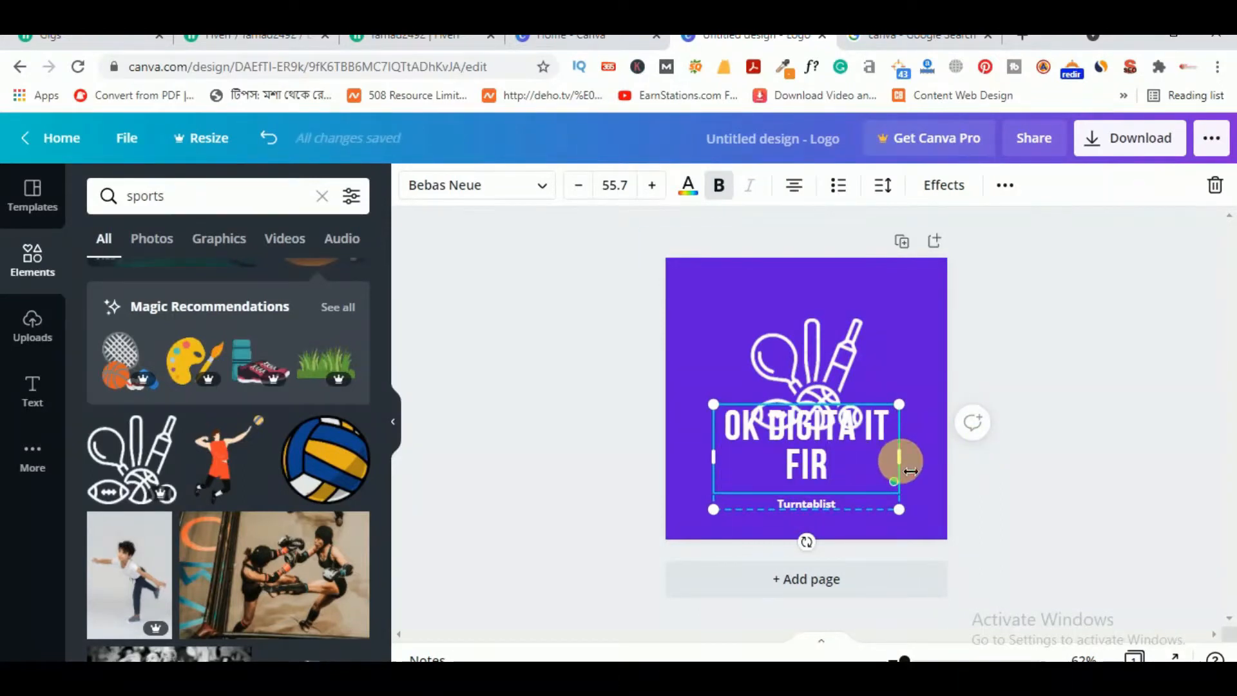
left_click_drag(901, 461, 928, 464)
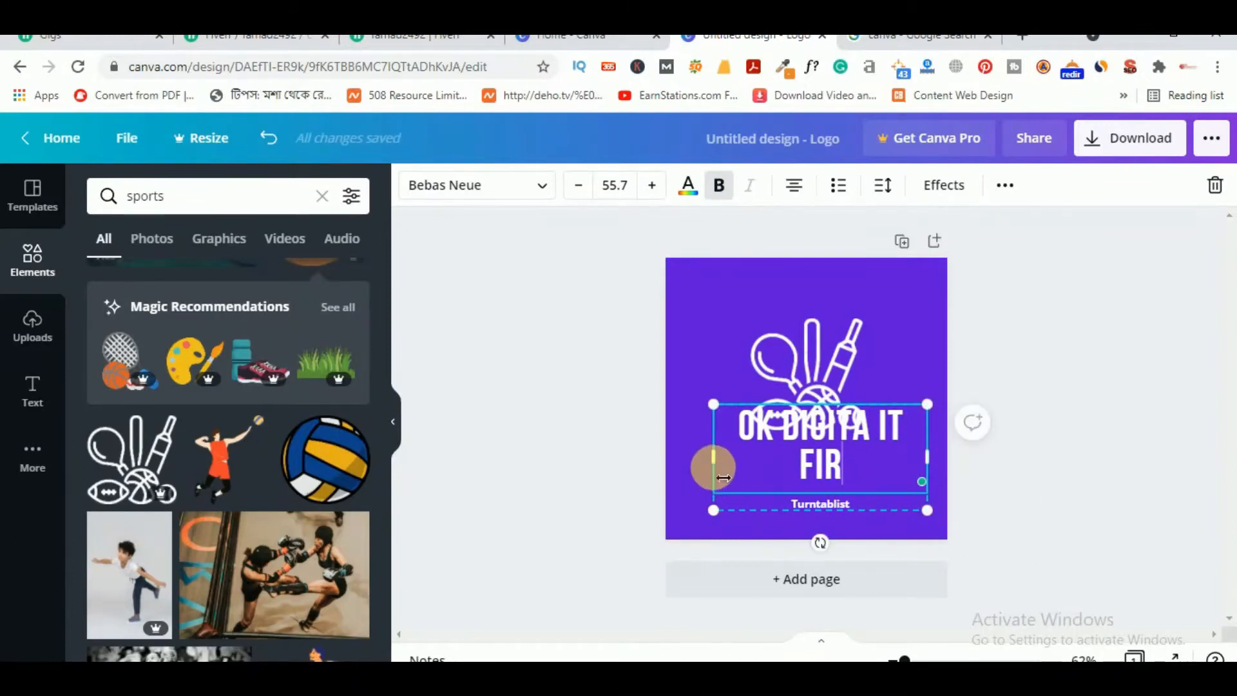
left_click_drag(717, 474, 686, 459)
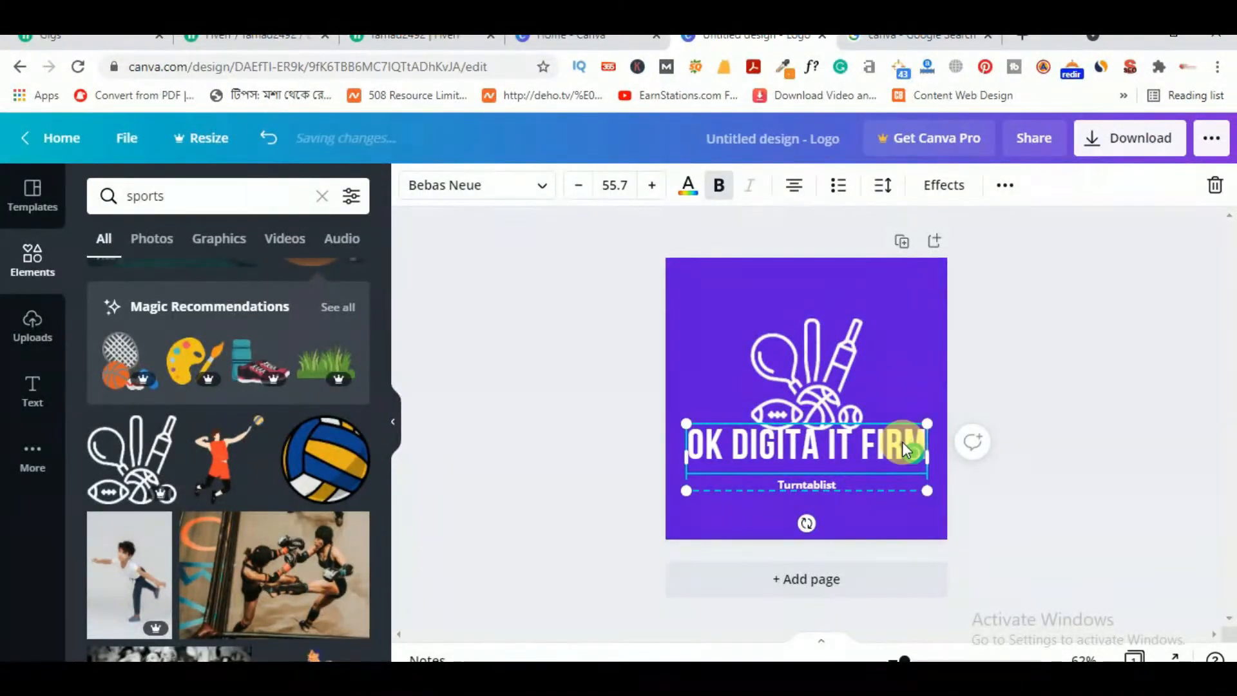
type("M")
left_click(759, 521)
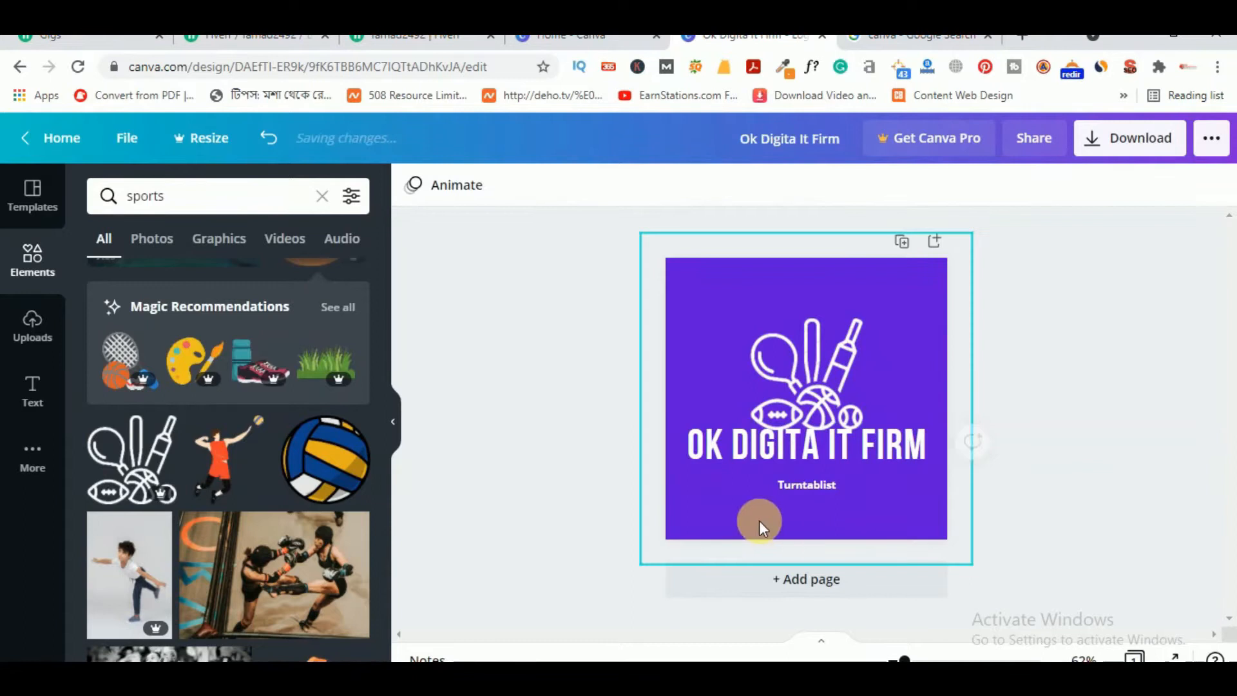
Change the Turntablist tagline to "Web Developer" and colour the company name orange
left_click(798, 489)
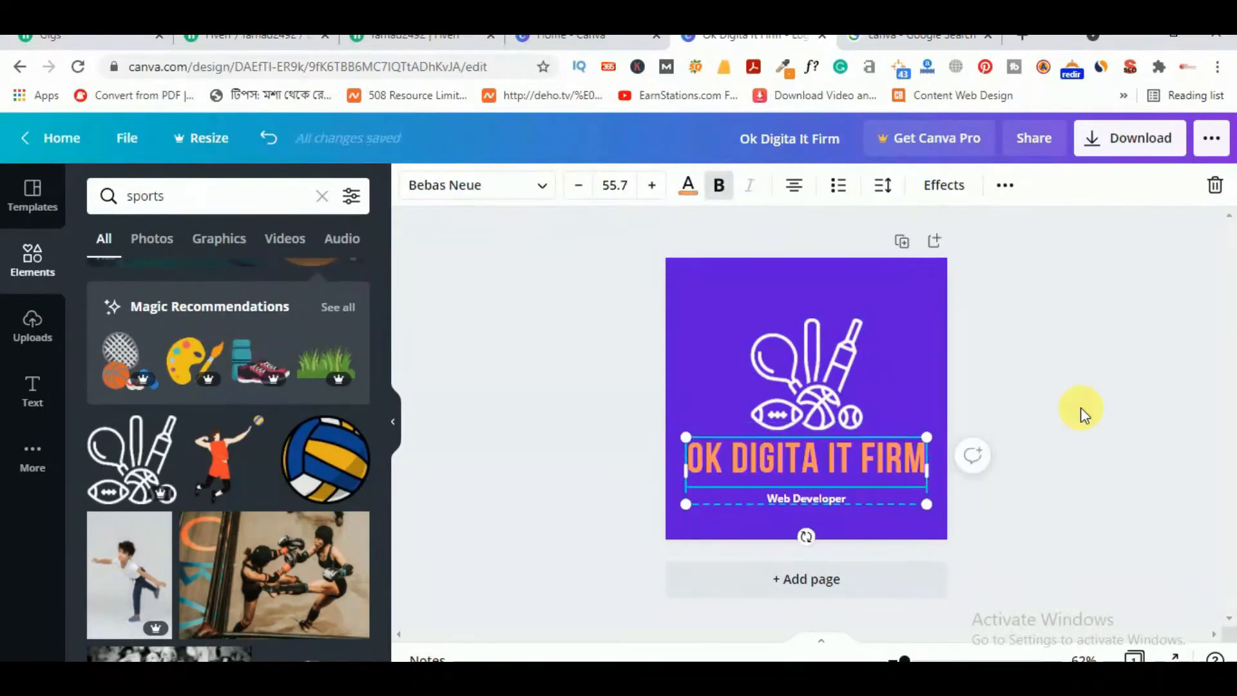
left_click(1080, 407)
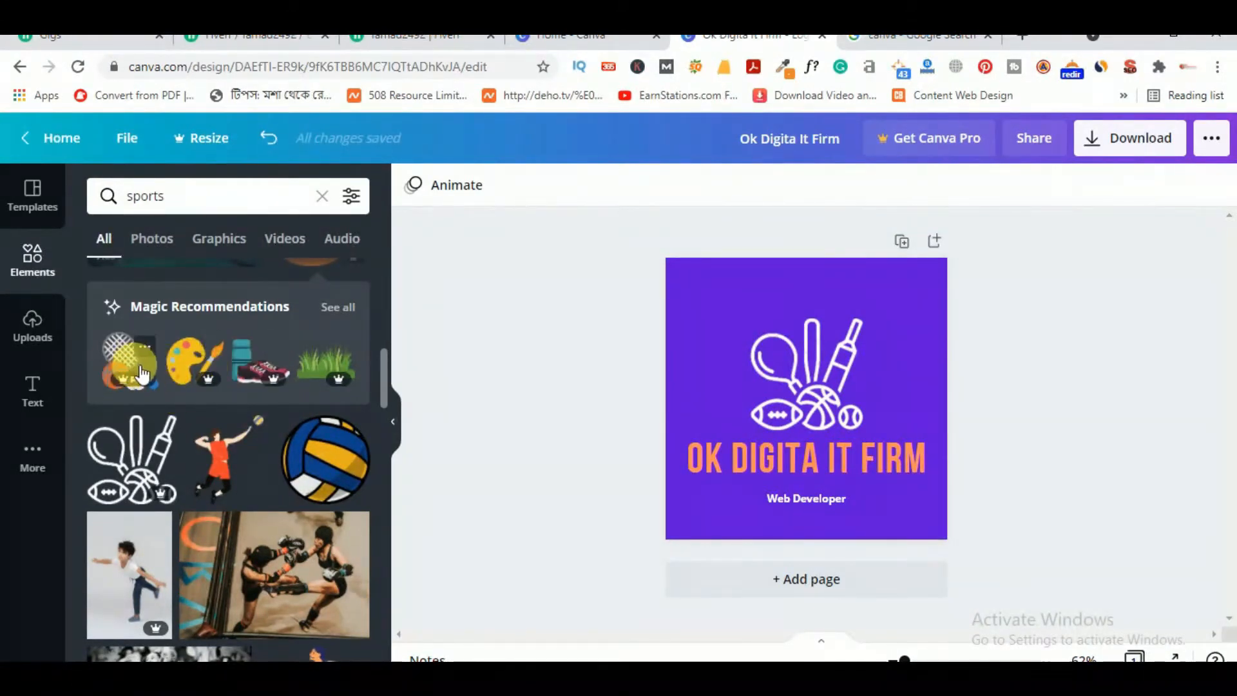
Replace the sports equipment graphic with the free cyclist silhouette from the sports results
scroll(233, 394, "down", 4)
left_click(813, 393)
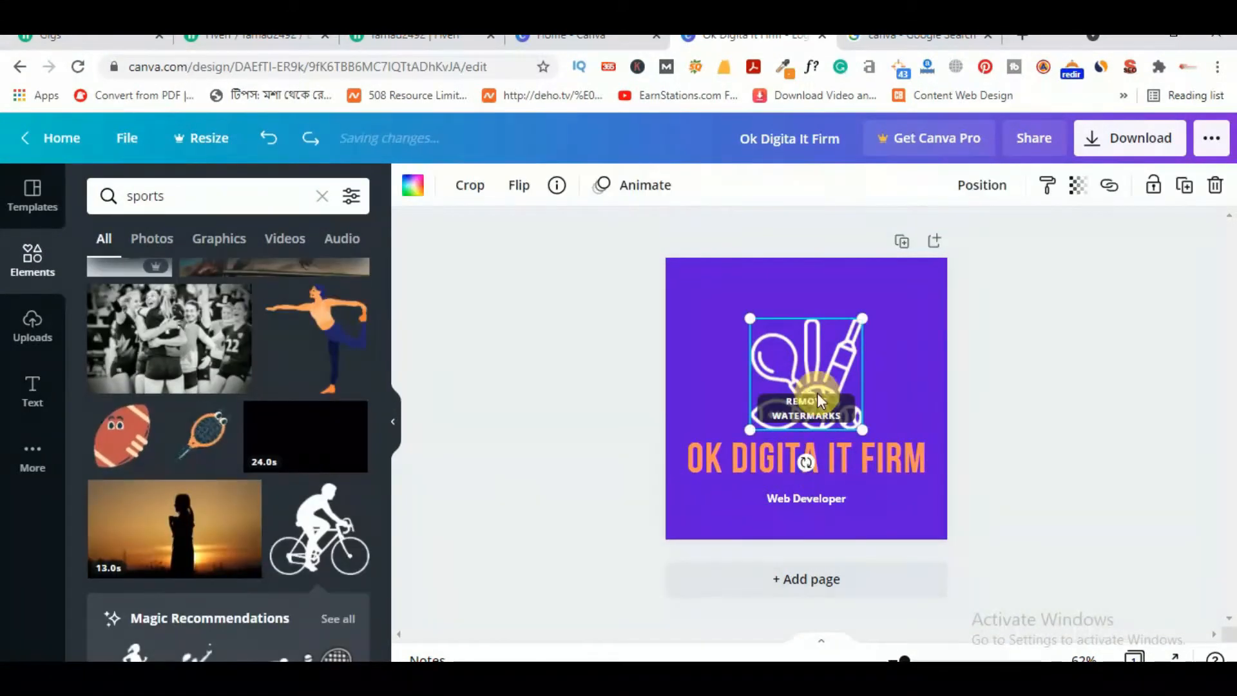
left_click(297, 543)
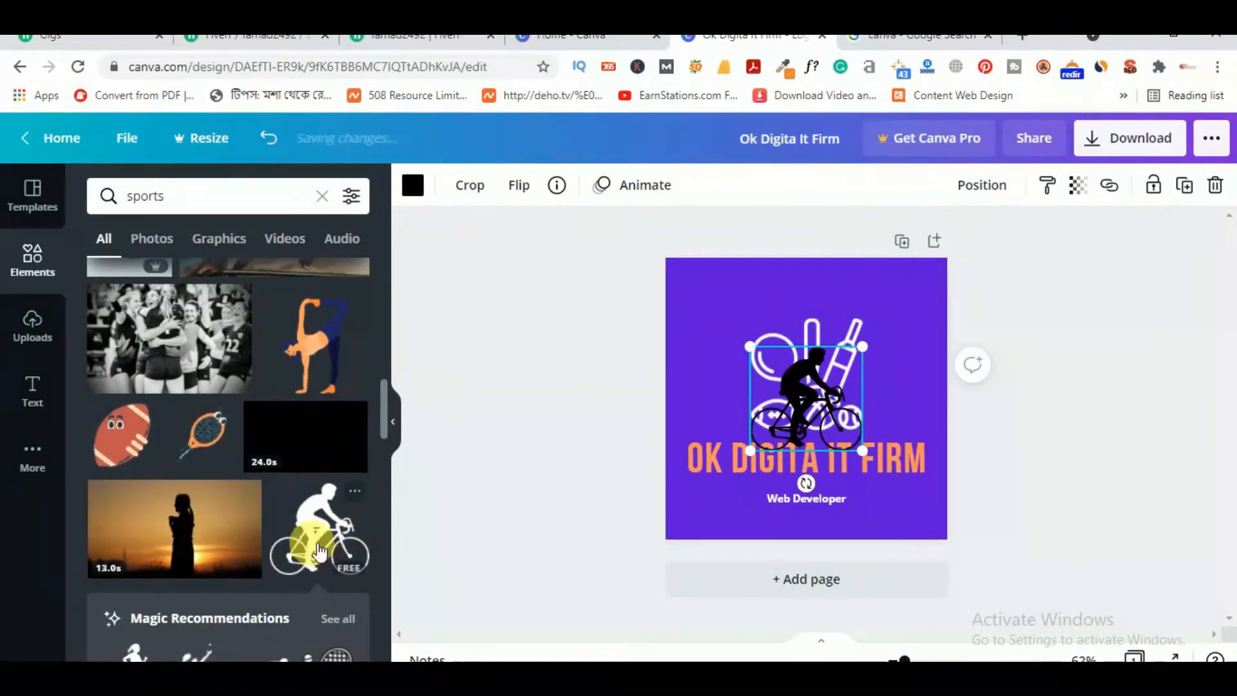
left_click(836, 326)
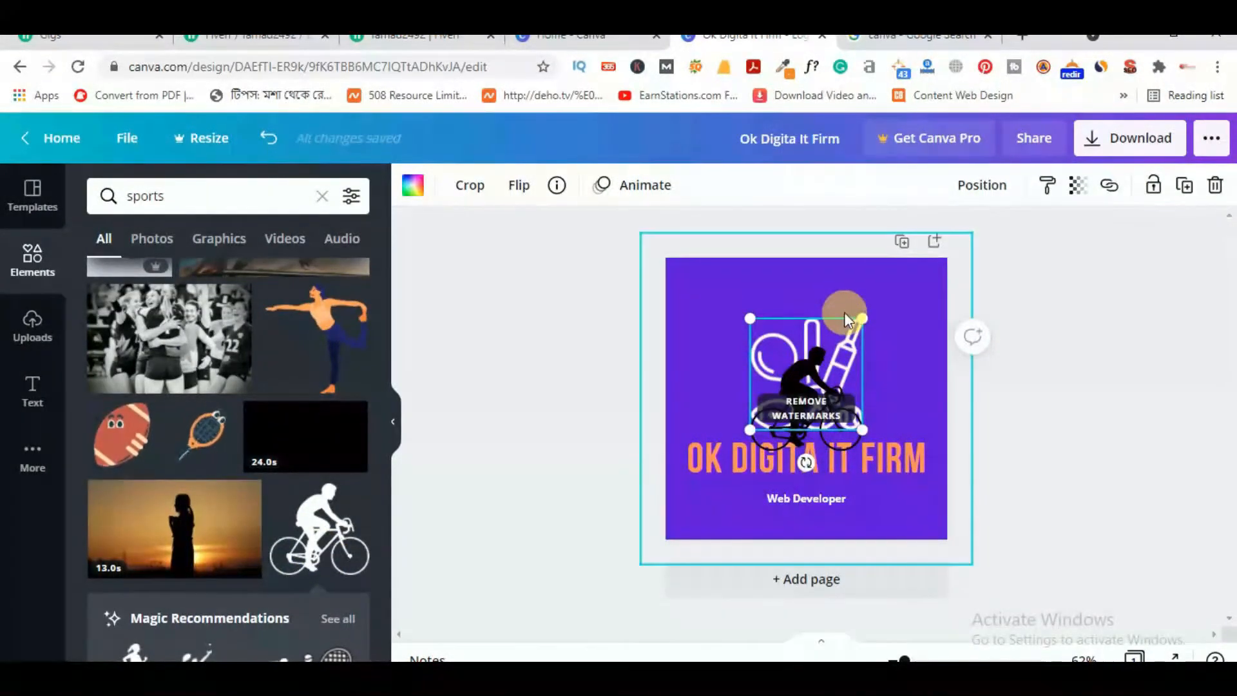
key("Delete")
Move the cyclist silhouette up so it sits just above the company name and colour it white
left_click(801, 385)
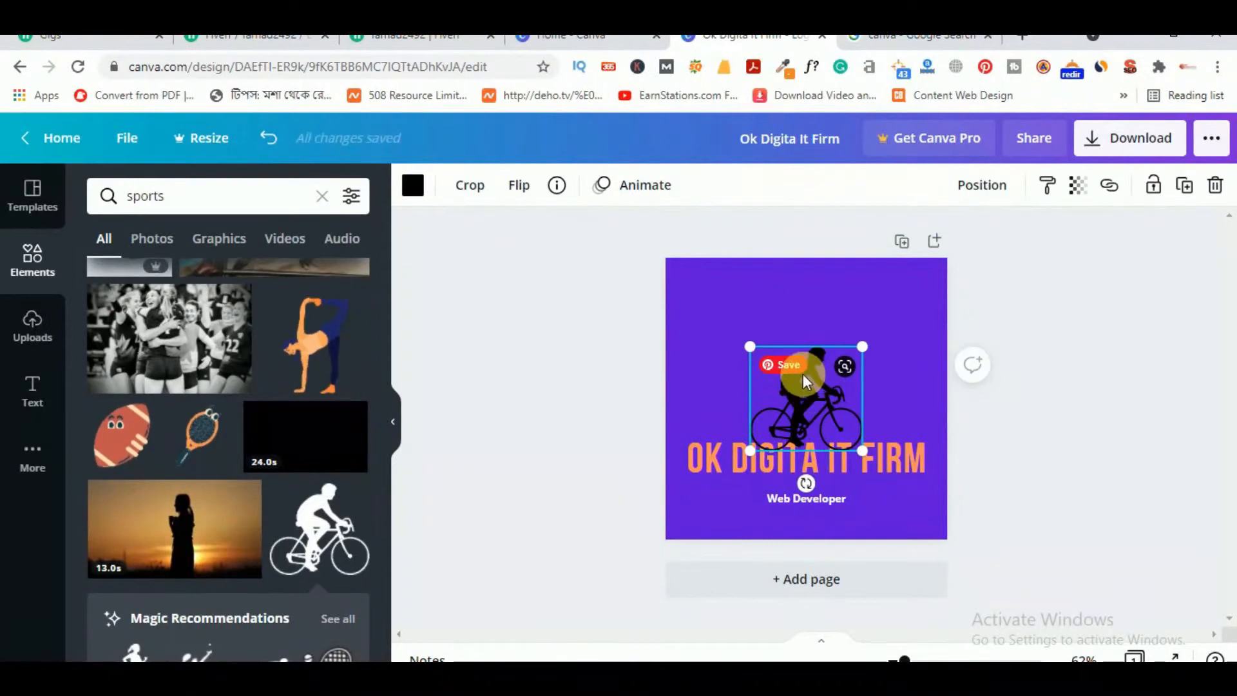
left_click_drag(805, 390, 804, 372)
left_click(412, 185)
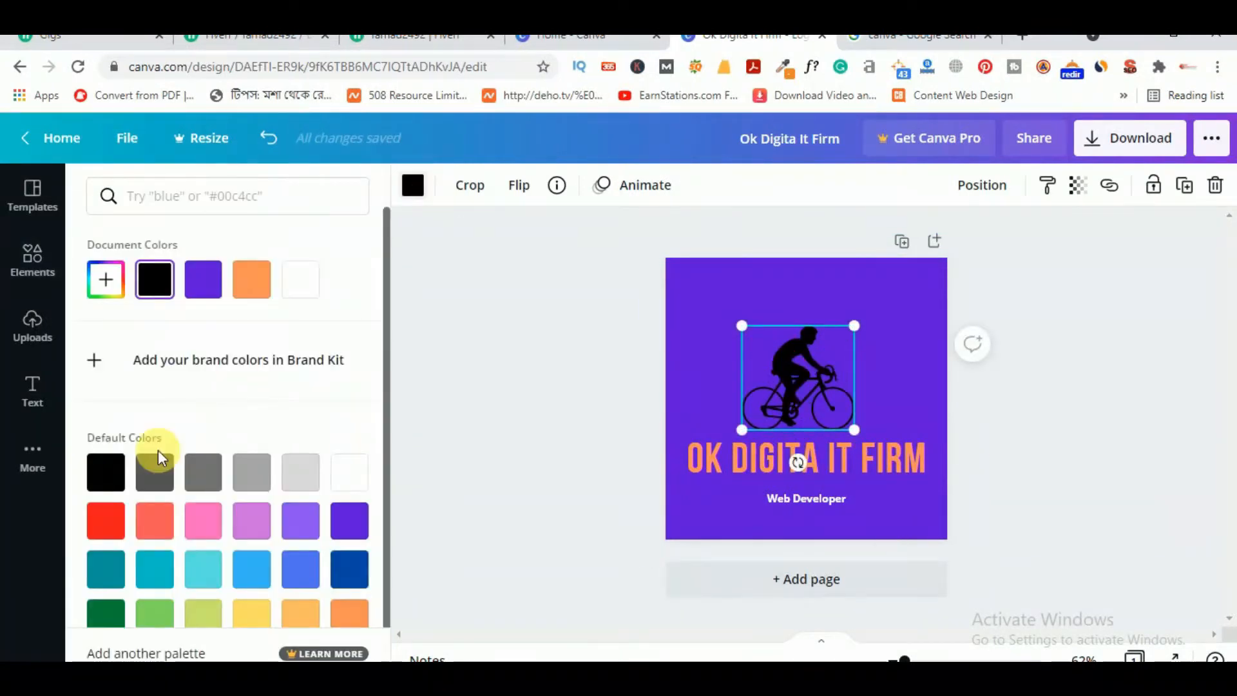
left_click(349, 474)
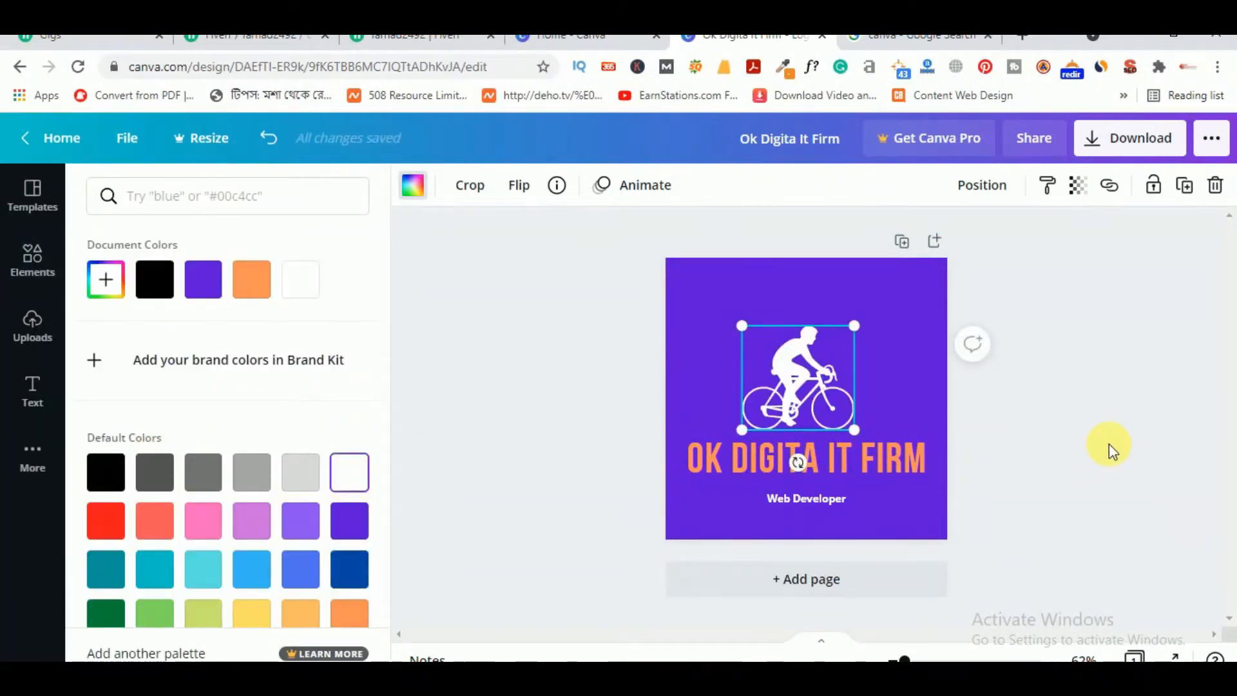
left_click(1072, 402)
left_click(1077, 416)
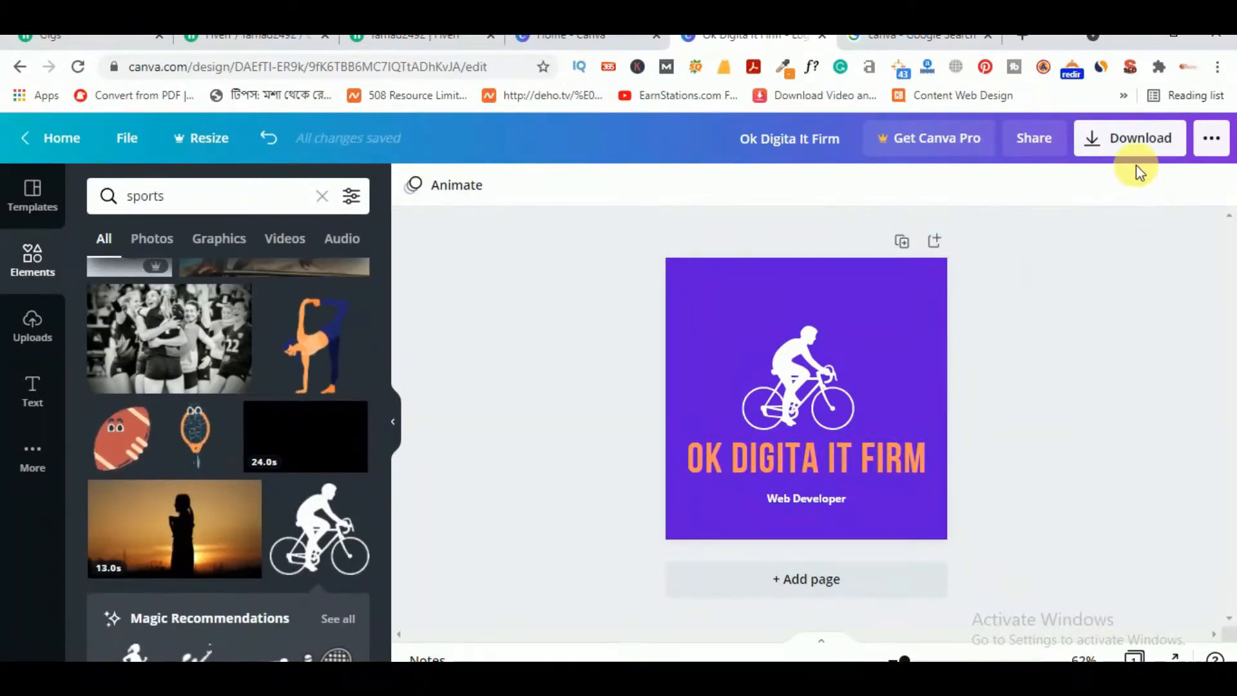
Download the finished Ok Digita It Firm logo as a PNG file
left_click(1119, 161)
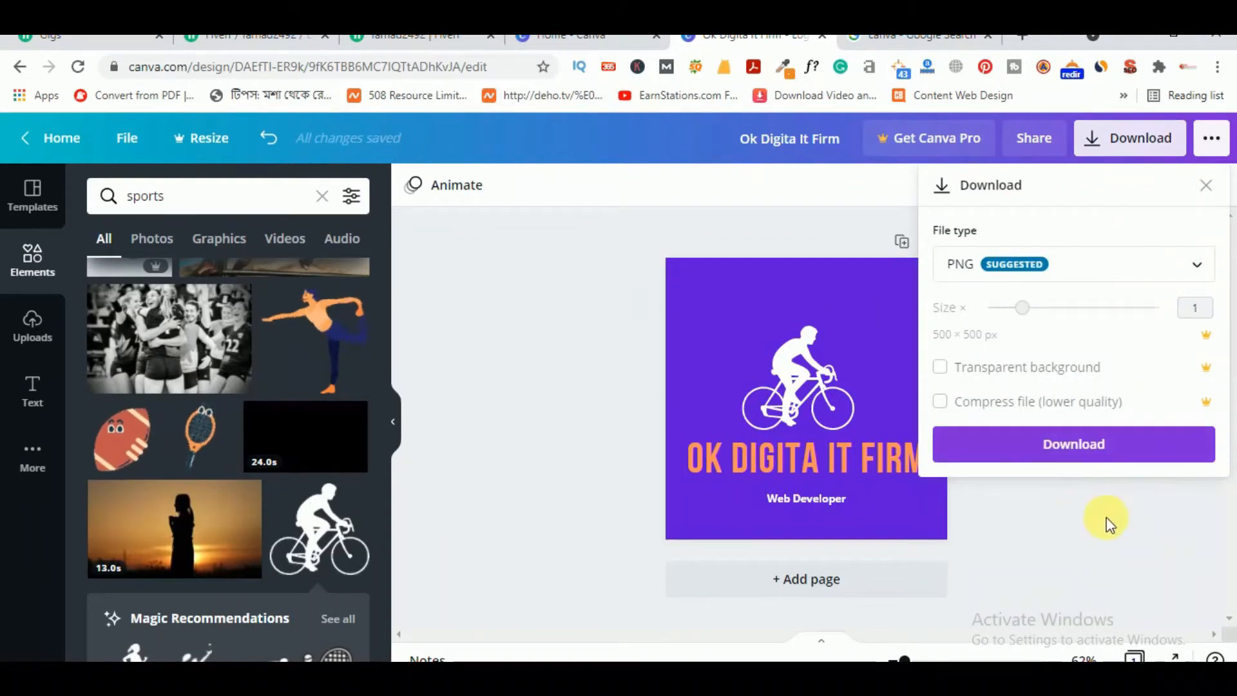
left_click(1068, 453)
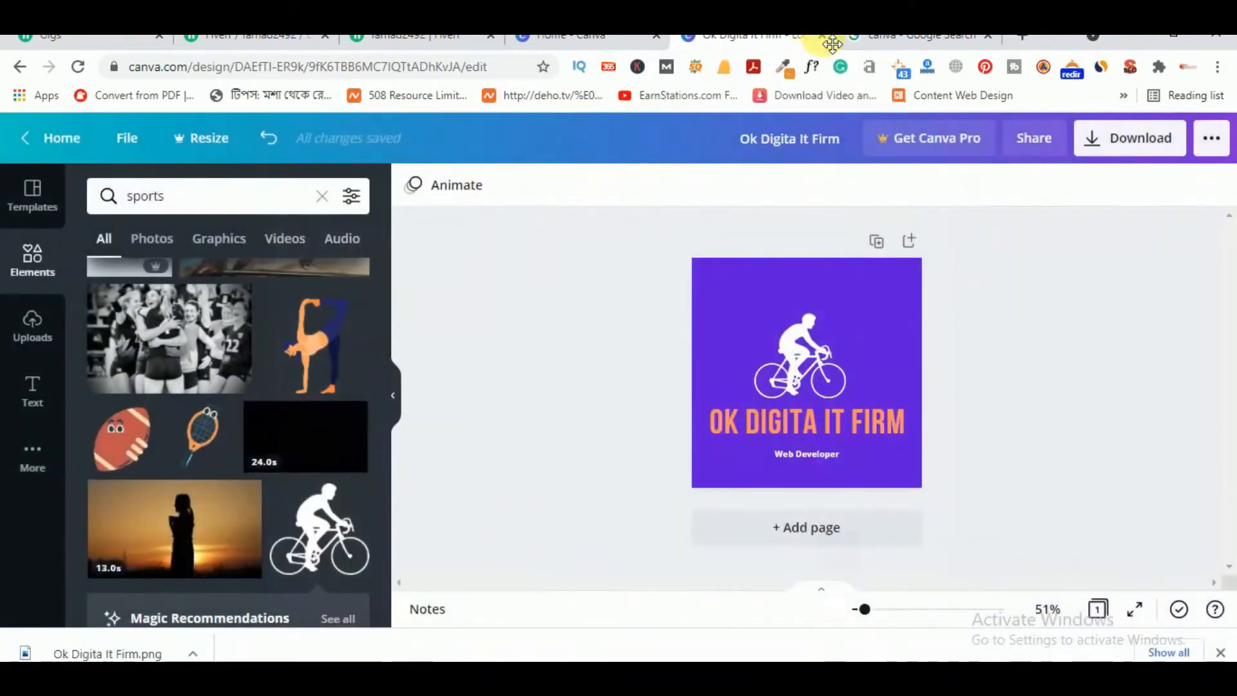
Replace the canva query in the open Google search with Fiverr.com and bring up its results
left_click(892, 40)
left_click_drag(224, 160, 140, 148)
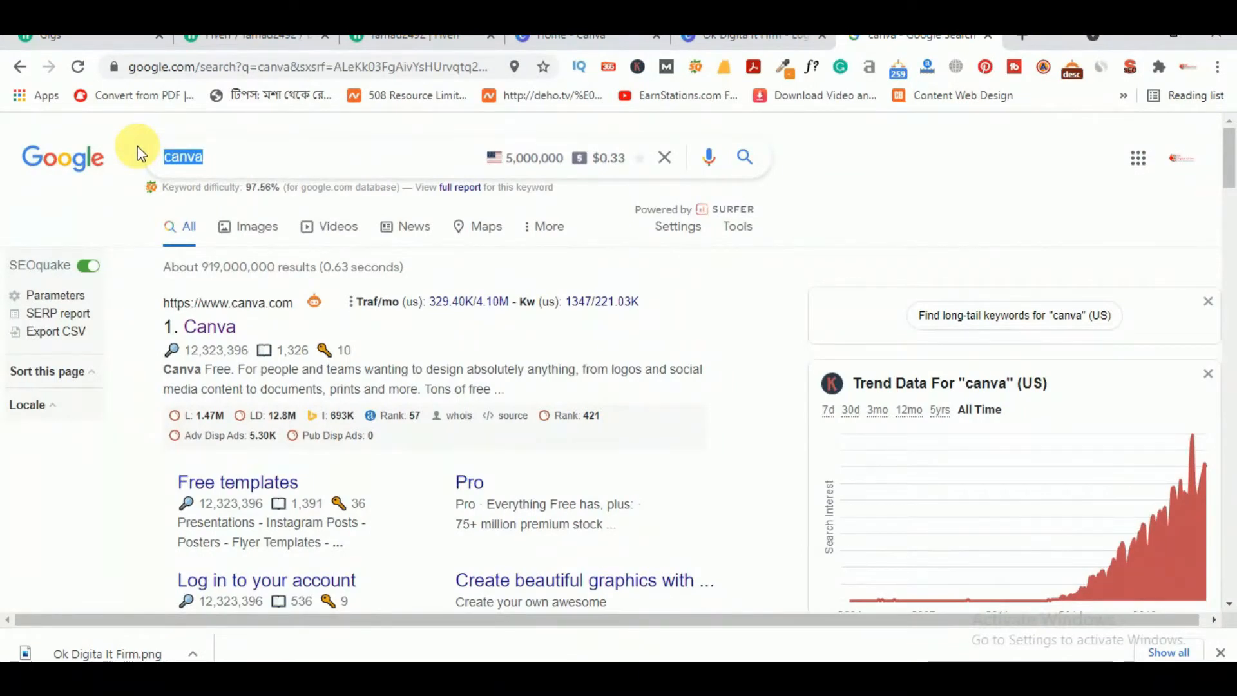
type("Fiverr.com")
key("Return")
key("alt+Tab")
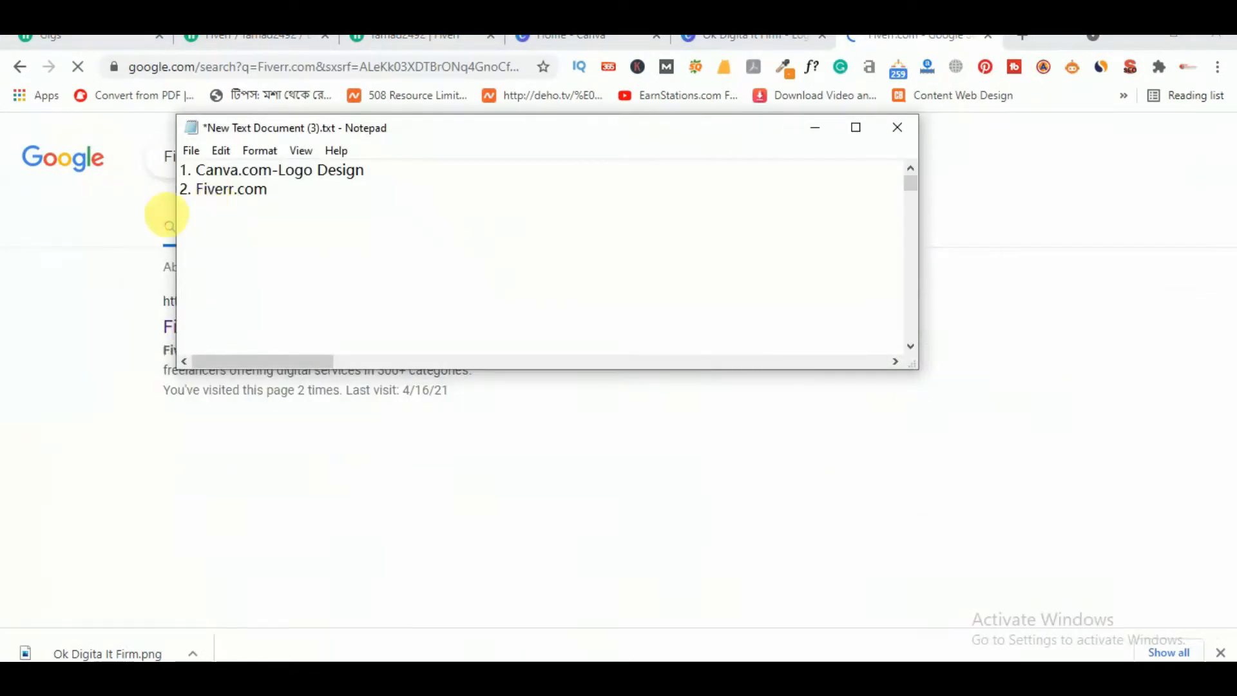
left_click(68, 266)
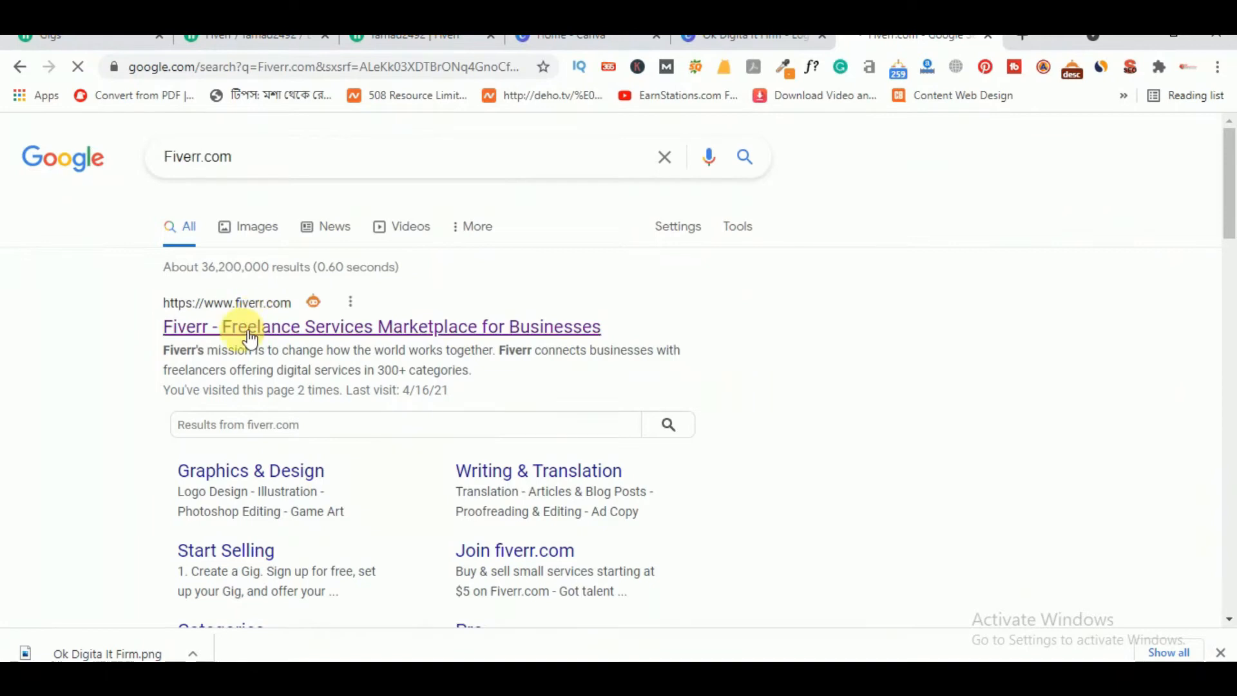
Switch to the Fiverr Gigs page and start a new gig, bringing its title, category and search tag fields into view
left_click(132, 37)
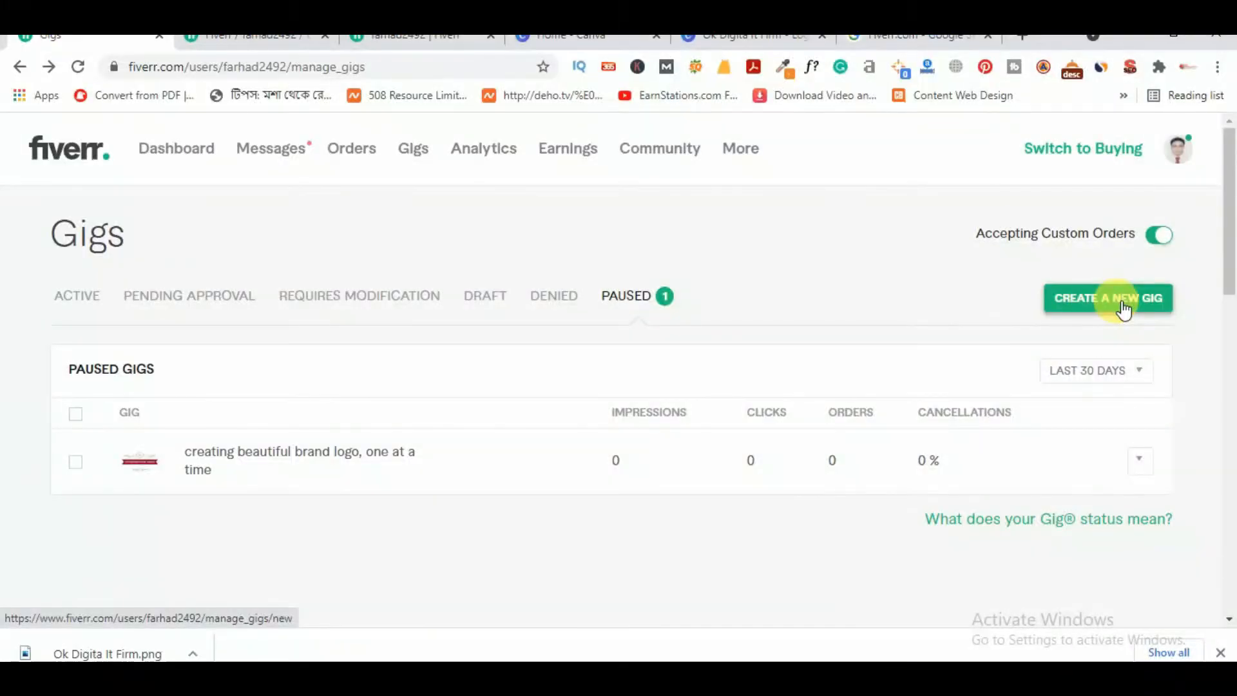
left_click(1074, 311)
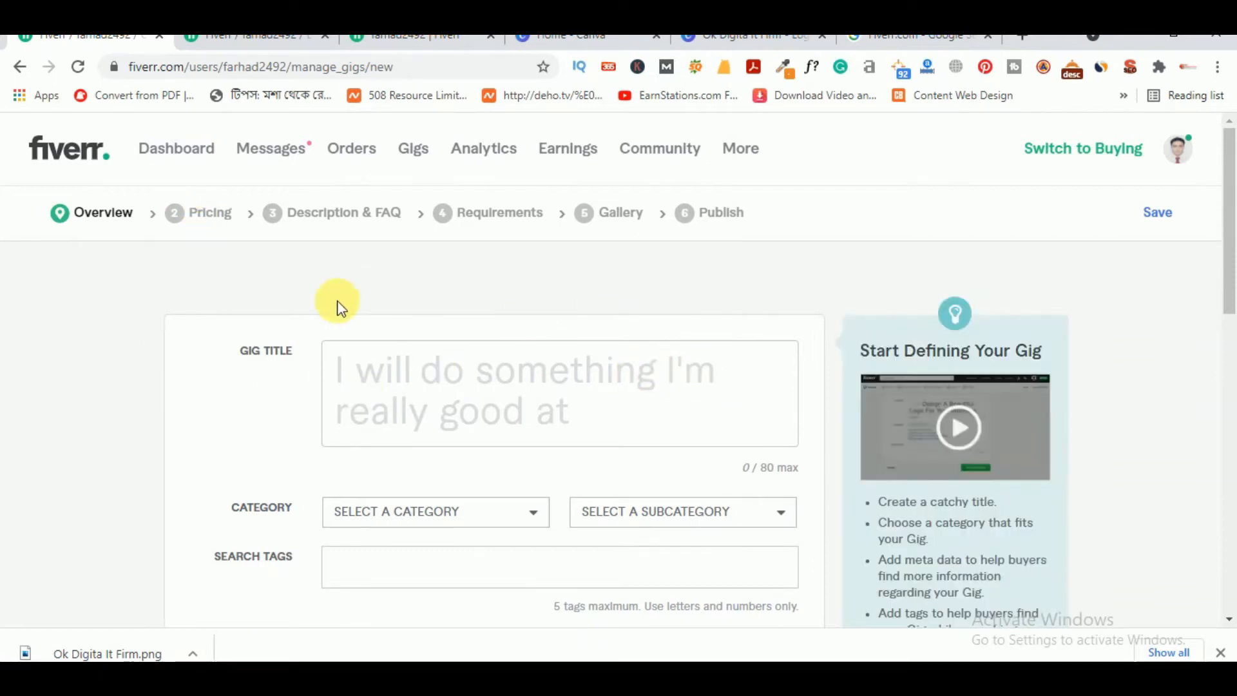
scroll(400, 331, "down", 2)
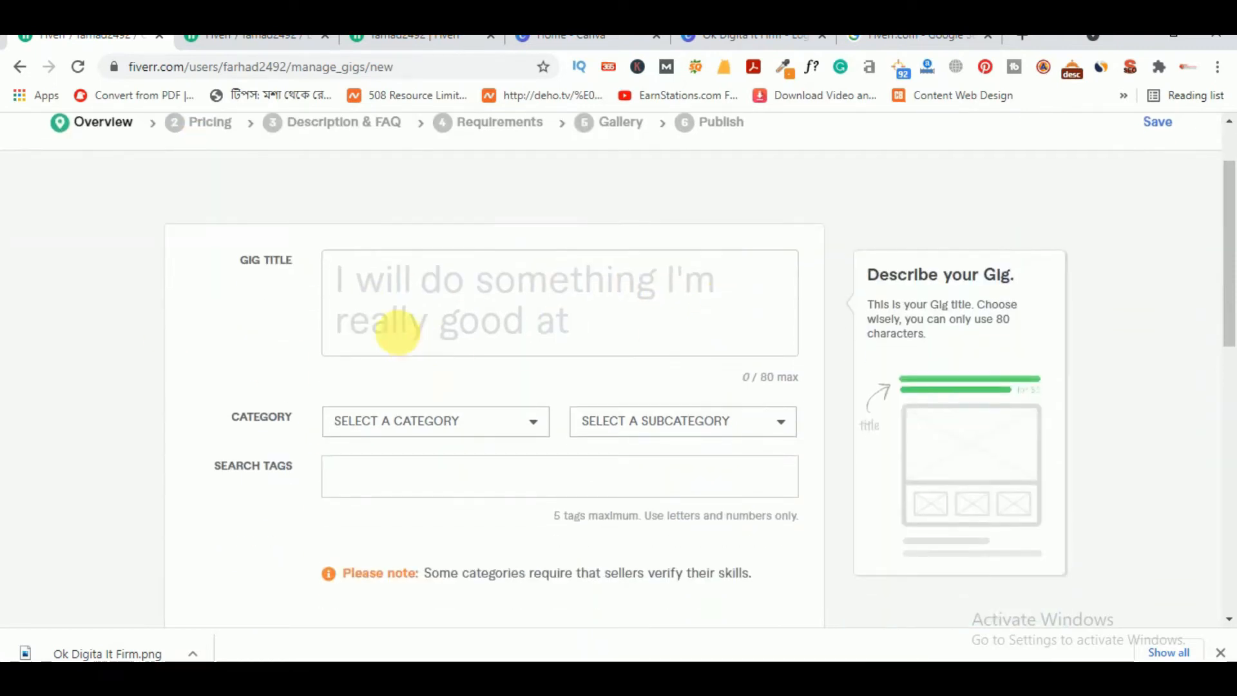
Switch to the existing brand logo gig's editor and choose the category Graphics & Design with the subcategory Logo Design
left_click(250, 36)
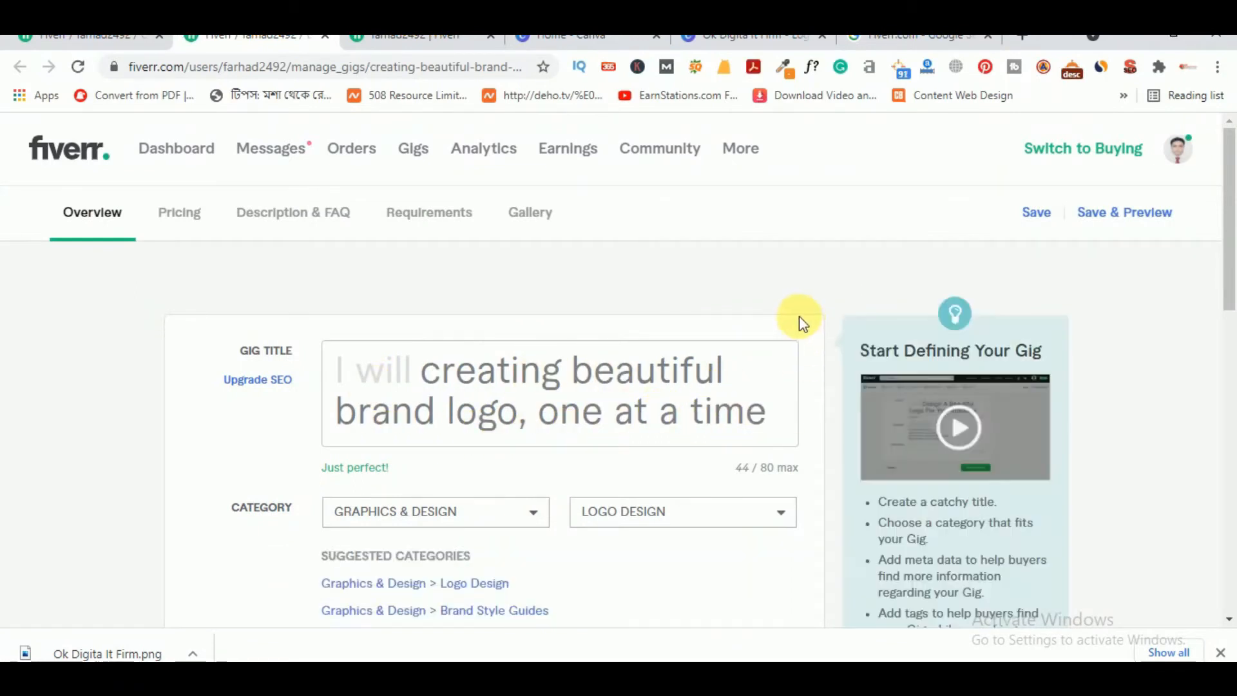
scroll(799, 322, "down", 3)
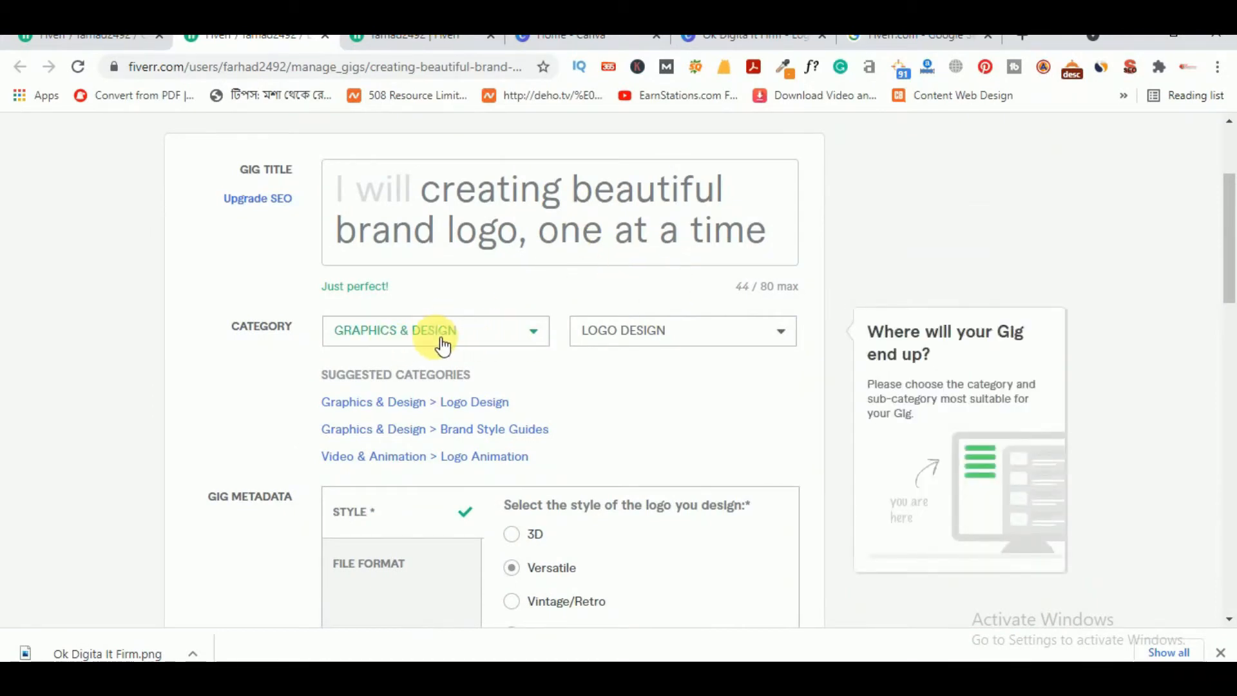
left_click(464, 335)
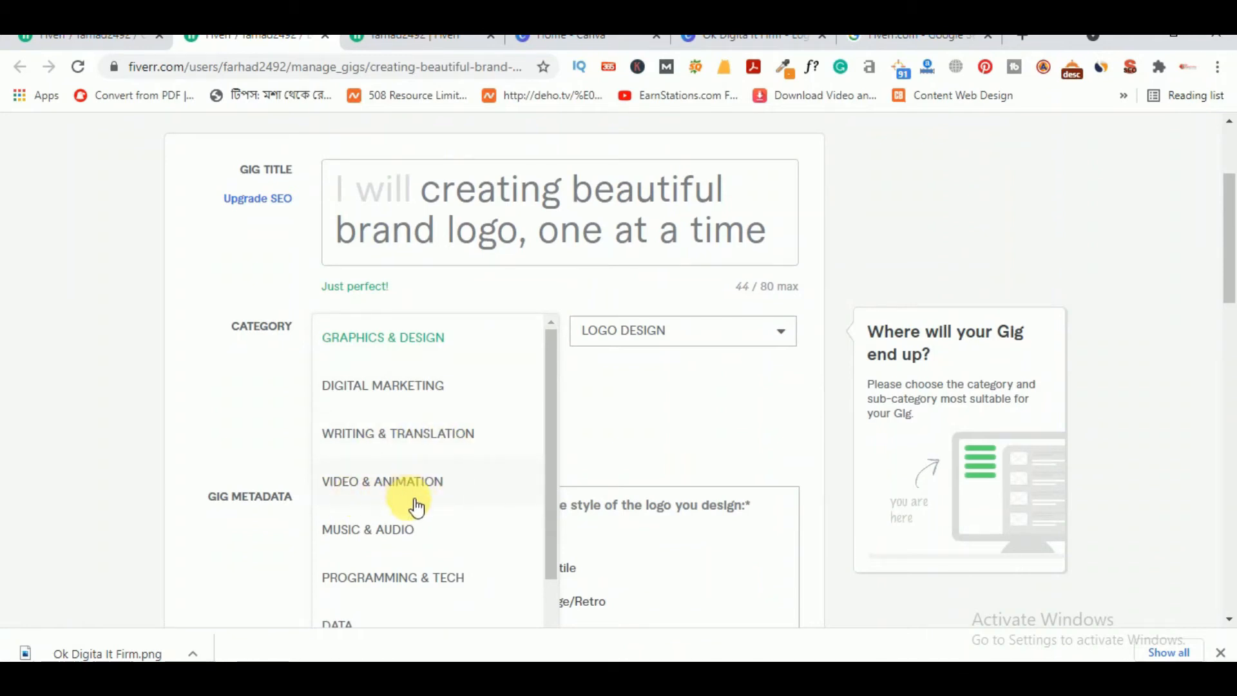
left_click(408, 342)
left_click(672, 340)
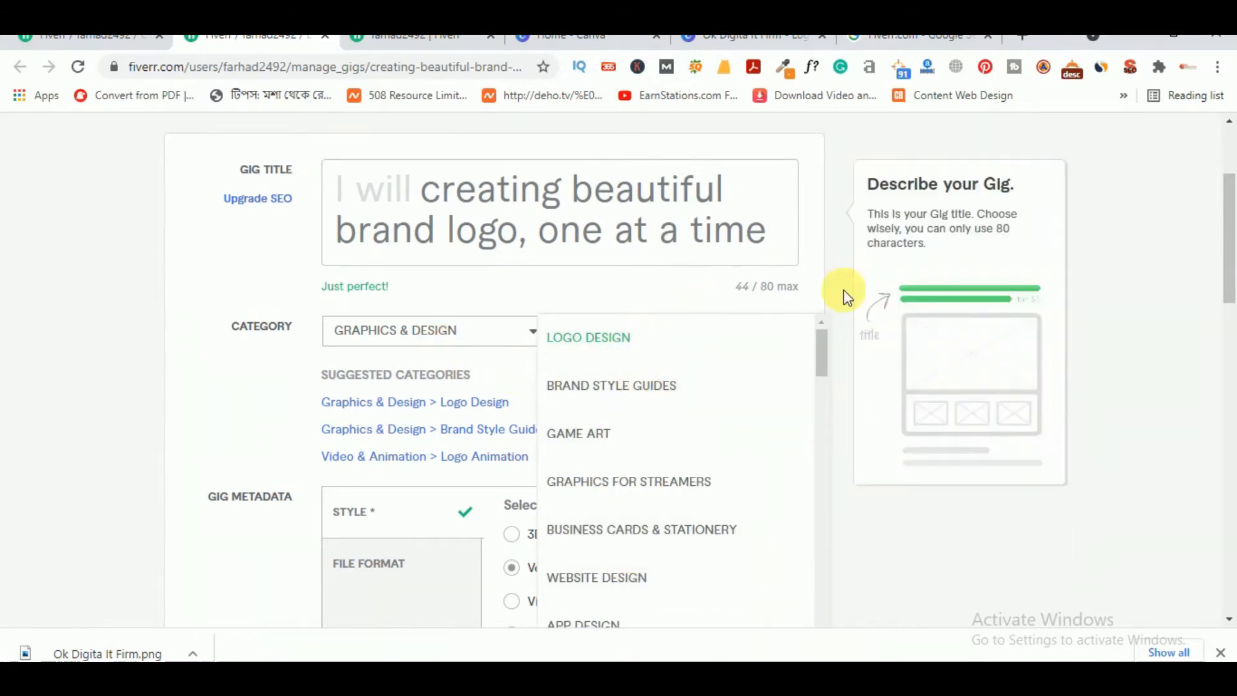
left_click(651, 344)
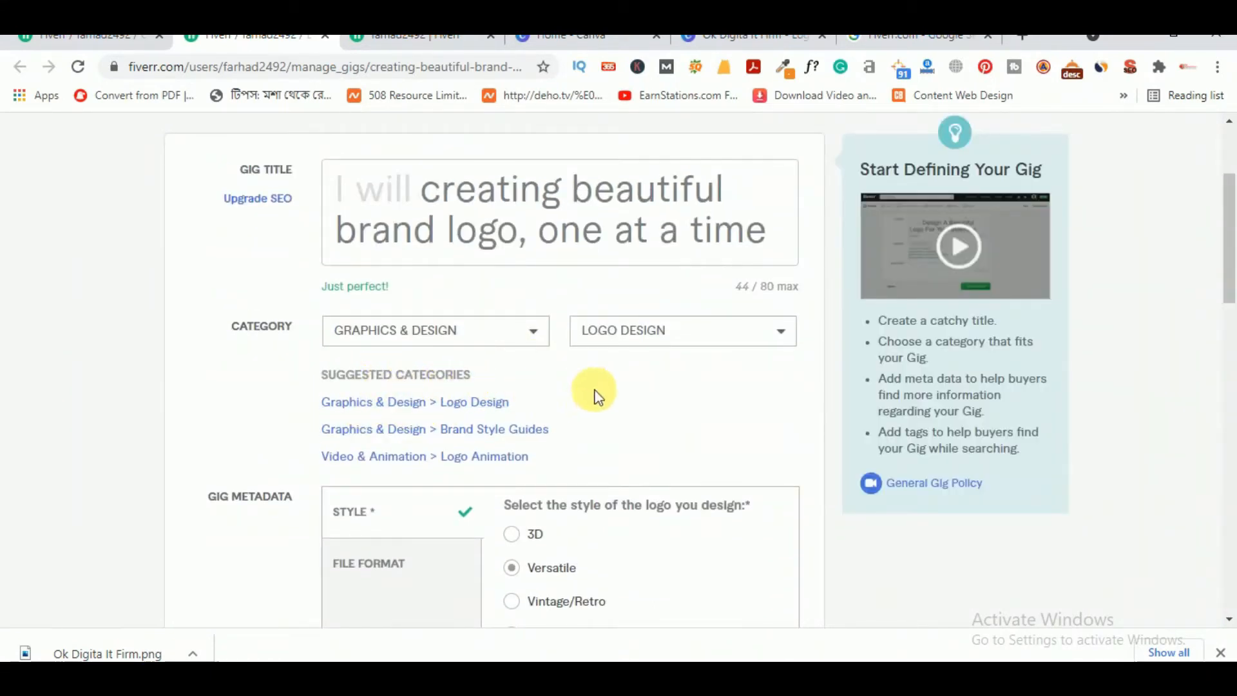
Review the gig's logo style options and search tags in the rest of the overview form
scroll(751, 369, "down", 2)
scroll(760, 385, "down", 4)
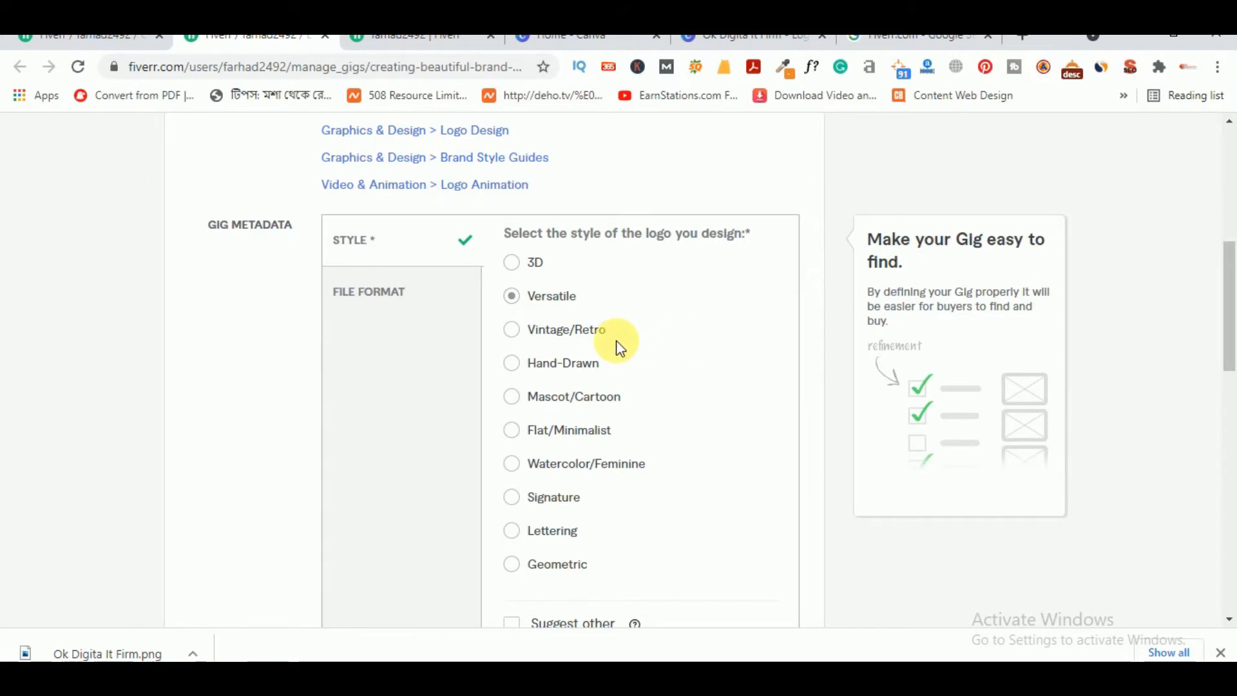
scroll(616, 341, "down", 4)
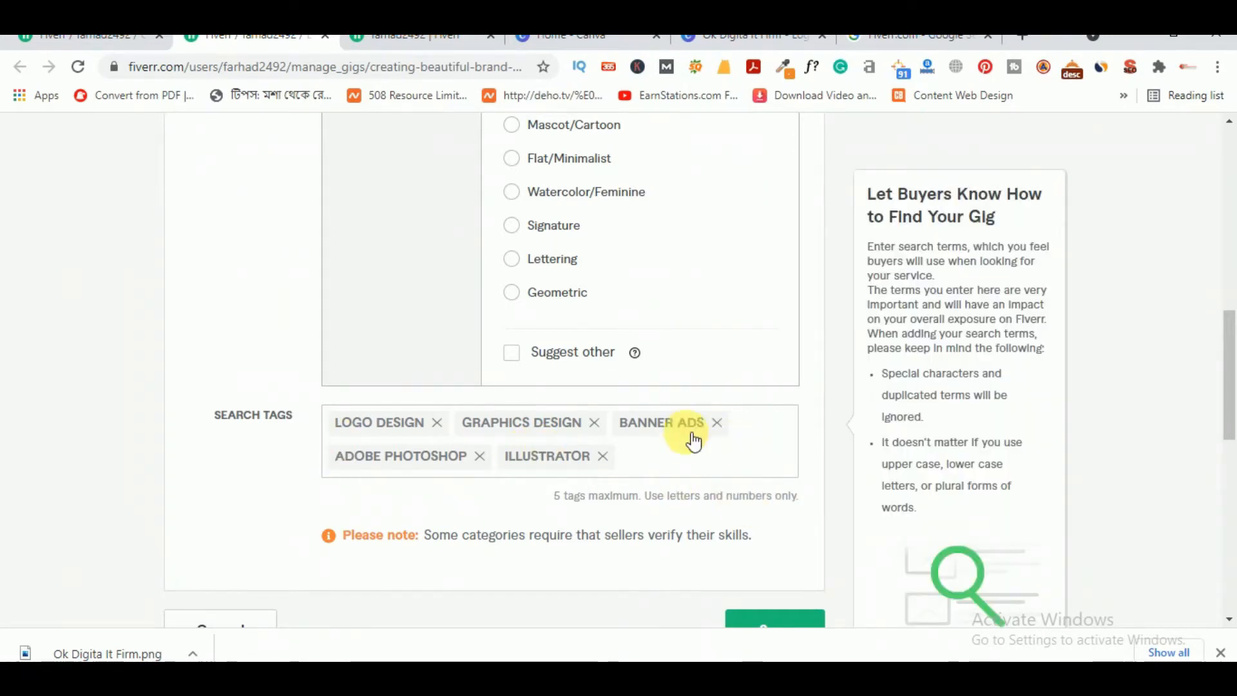
scroll(837, 433, "down", 3)
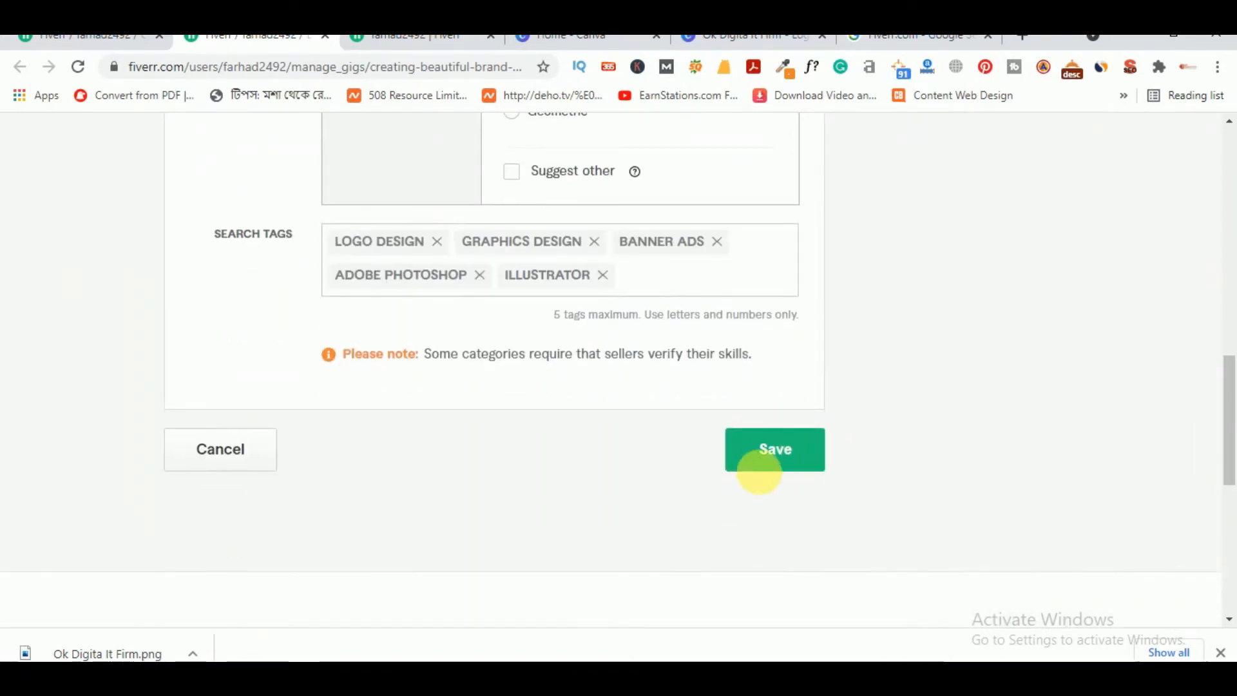
scroll(857, 418, "up", 15)
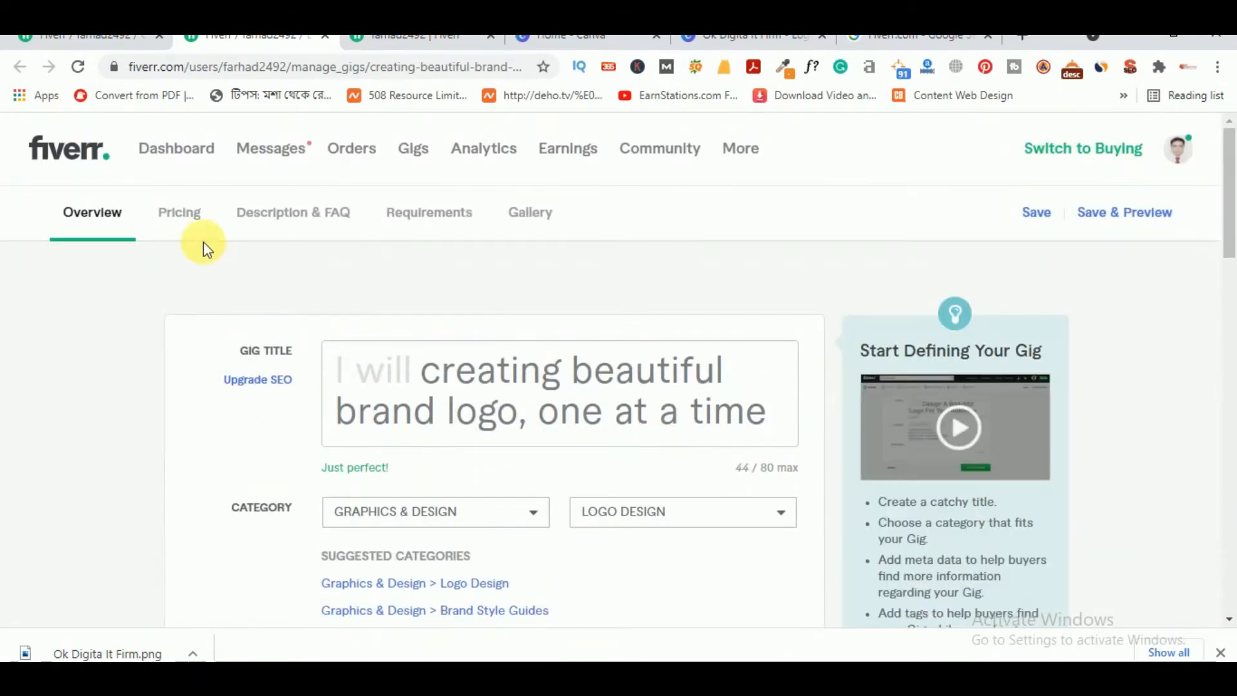
Open the gig's pricing section and compare the Basic, Standard and Premium packages' descriptions, delivery times, revisions, included features and prices
left_click(192, 231)
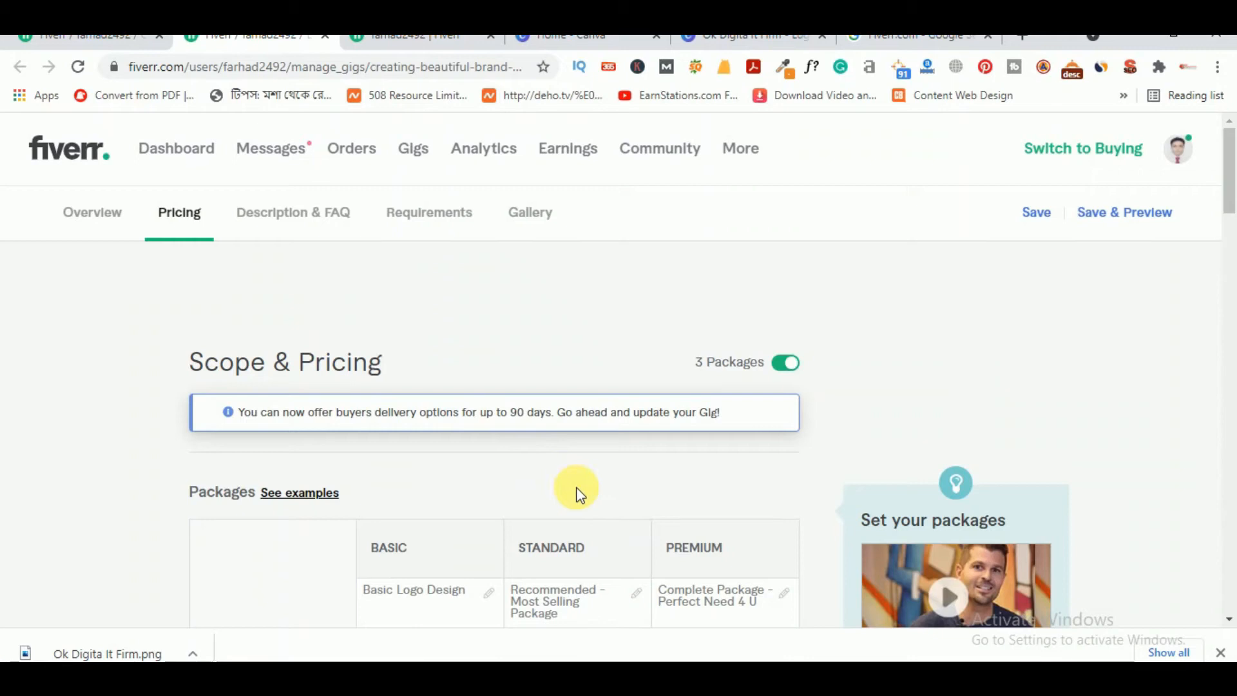
scroll(580, 457, "down", 1)
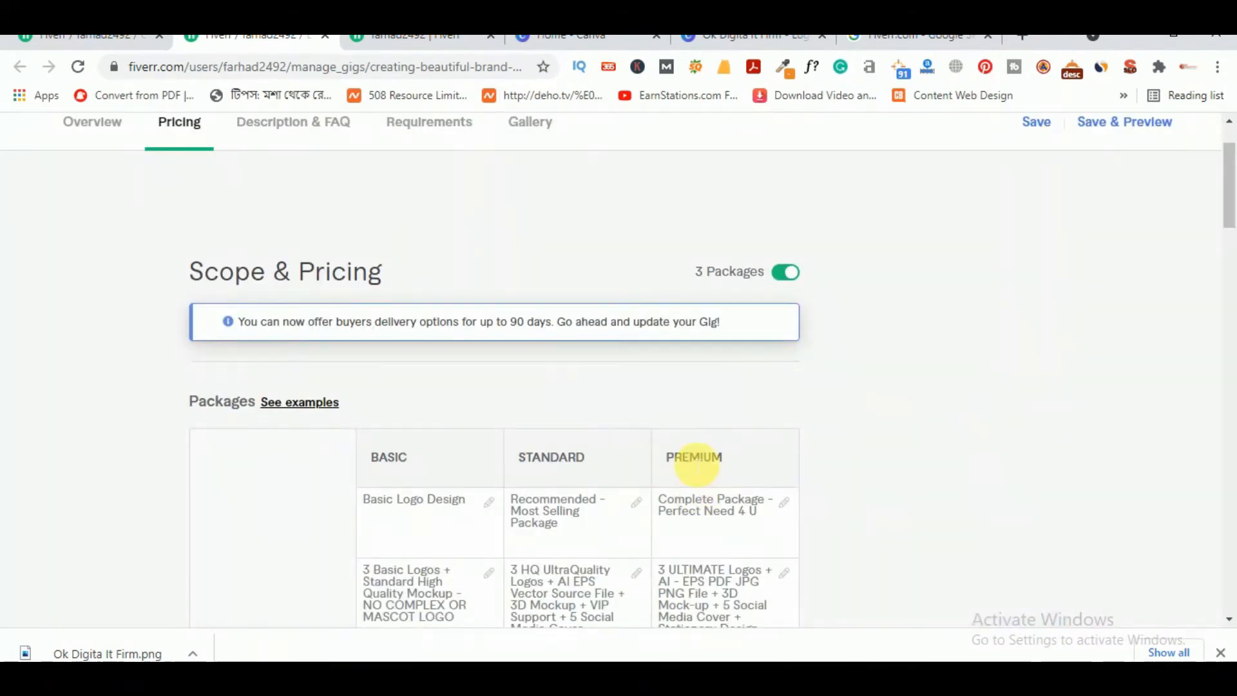
scroll(677, 464, "down", 2)
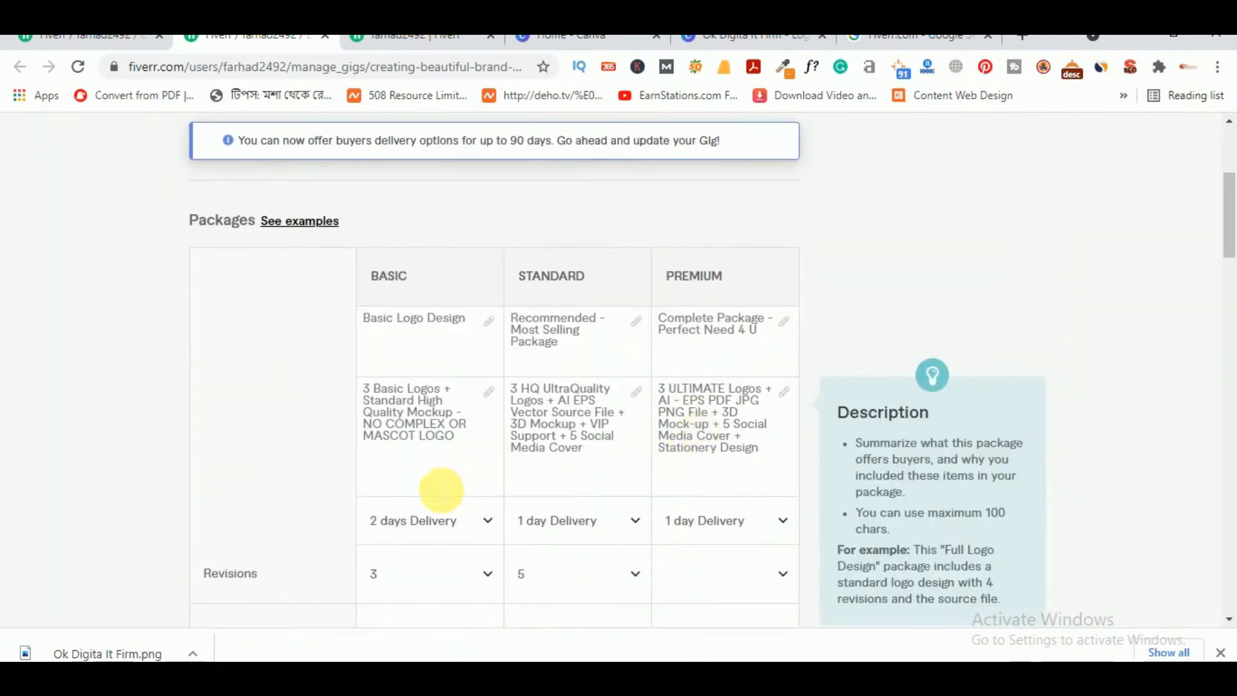
scroll(442, 489, "down", 1)
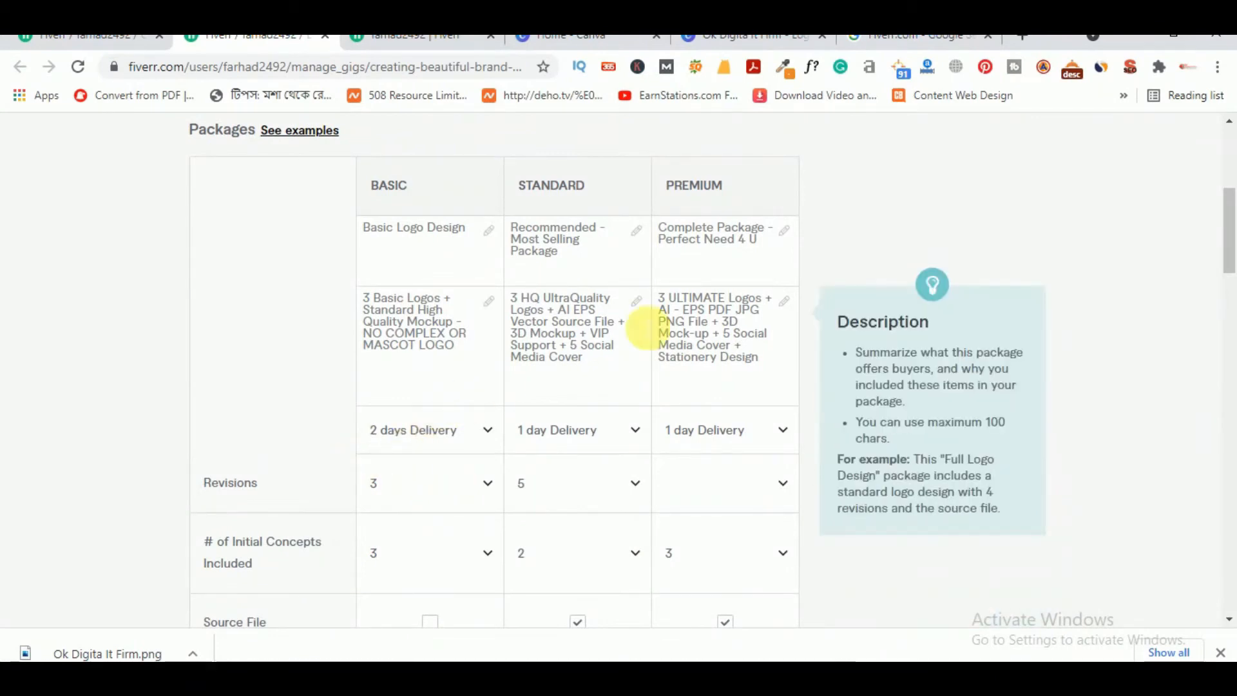
scroll(311, 371, "up", 1)
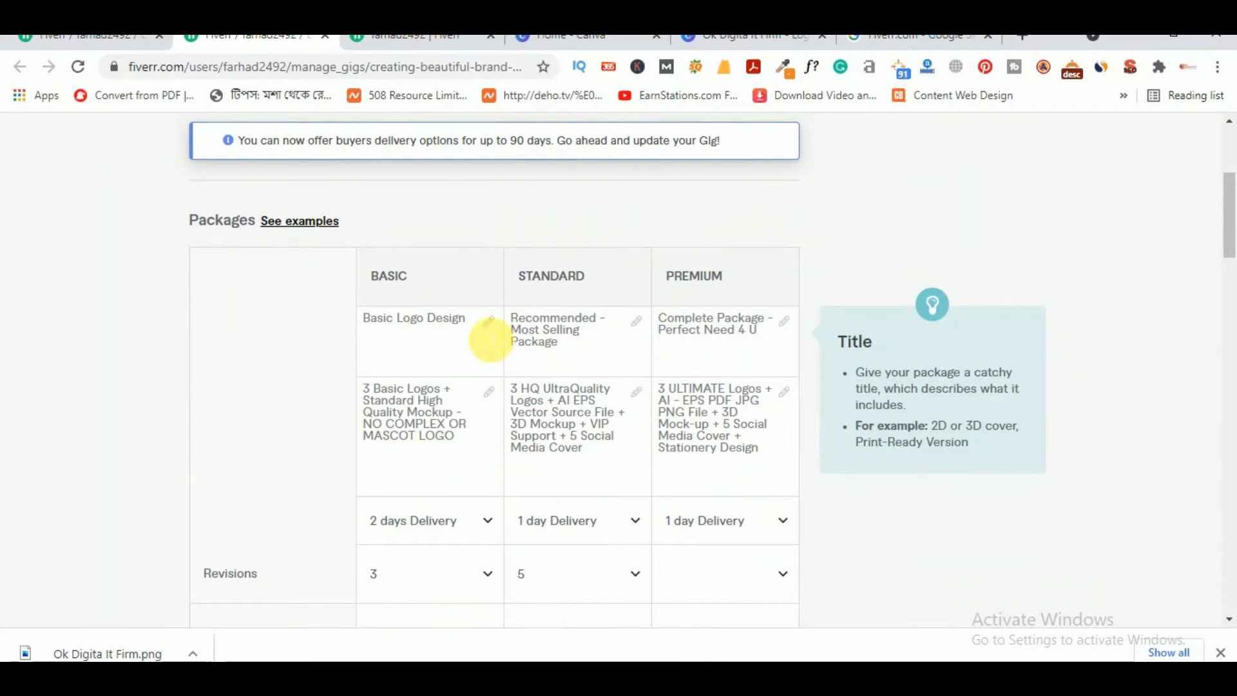
scroll(428, 326, "down", 1)
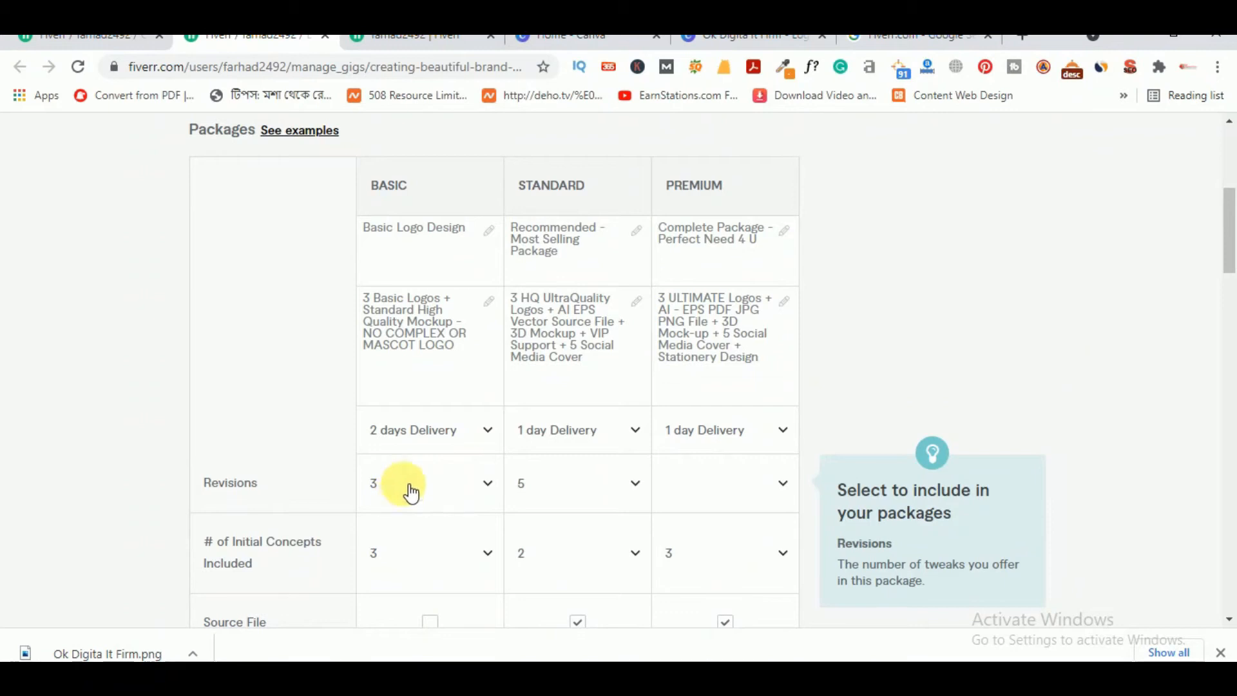
scroll(425, 484, "down", 3)
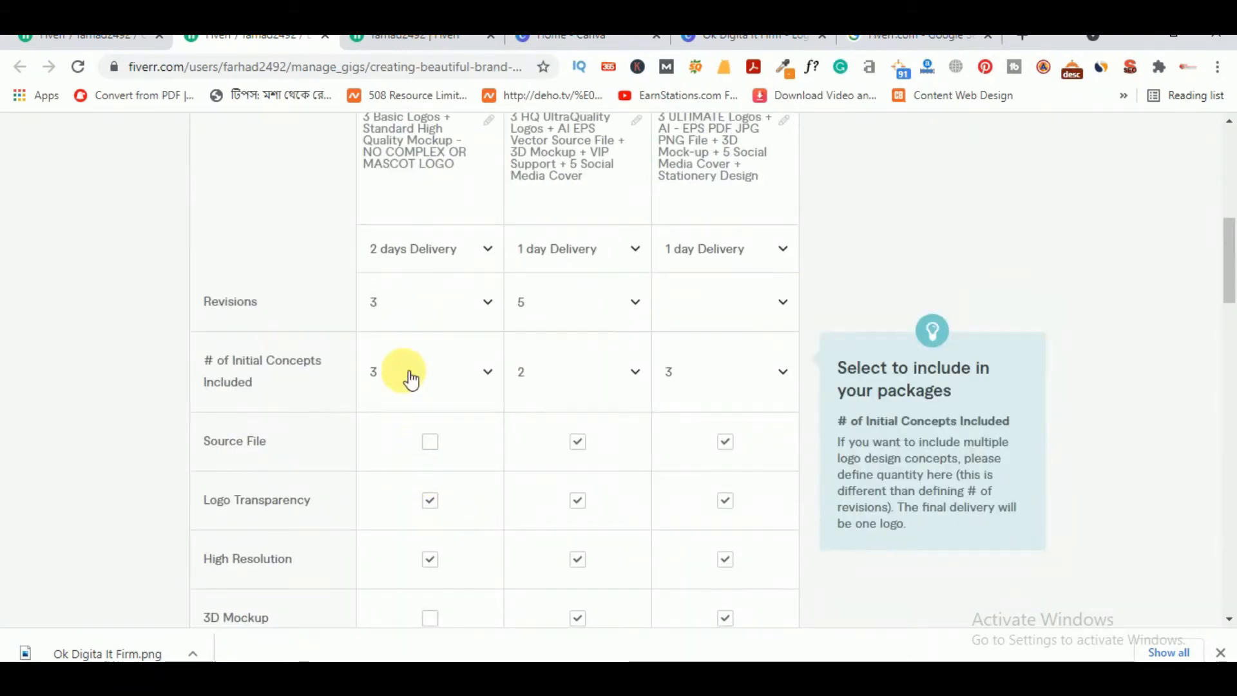
scroll(451, 322, "up", 4)
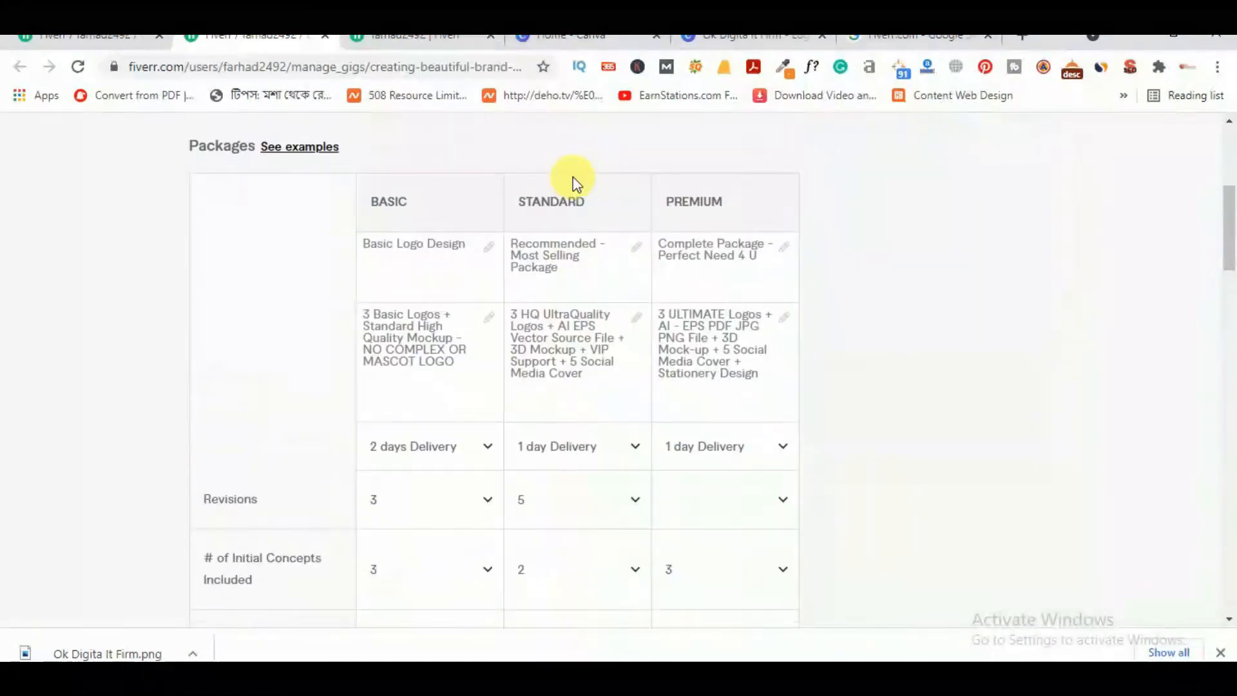
scroll(599, 443, "down", 3)
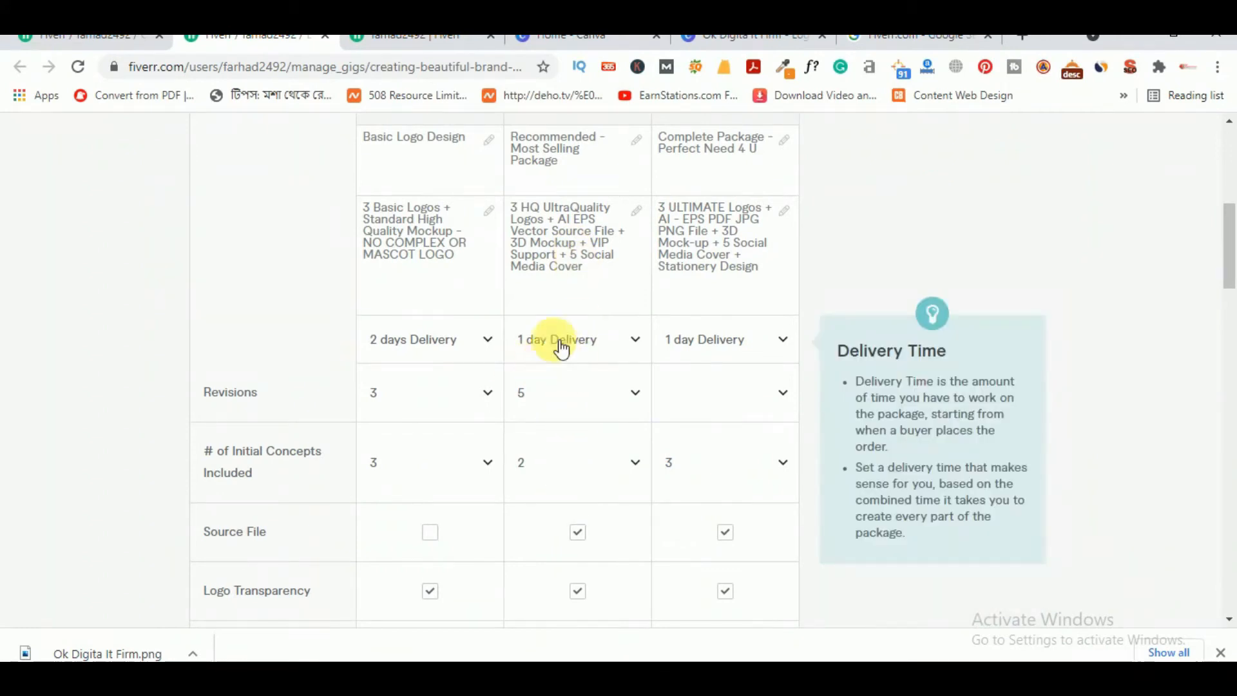
scroll(588, 422, "down", 7)
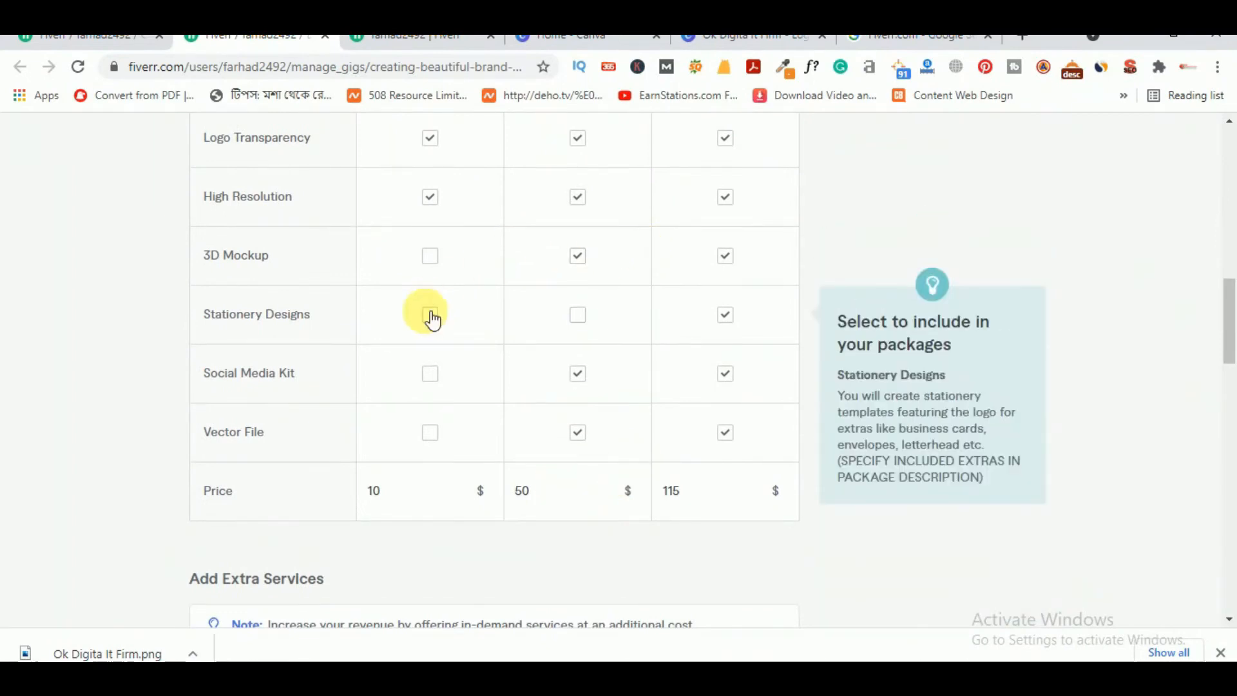
scroll(395, 468, "down", 2)
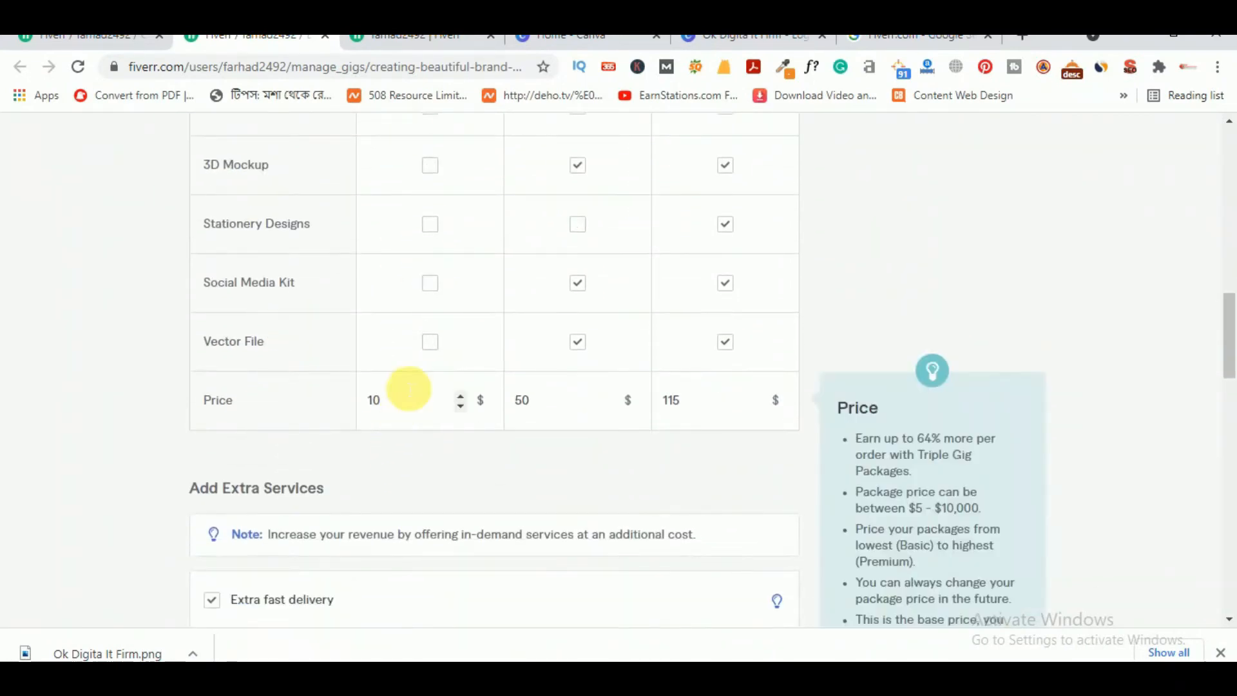
scroll(442, 346, "up", 10)
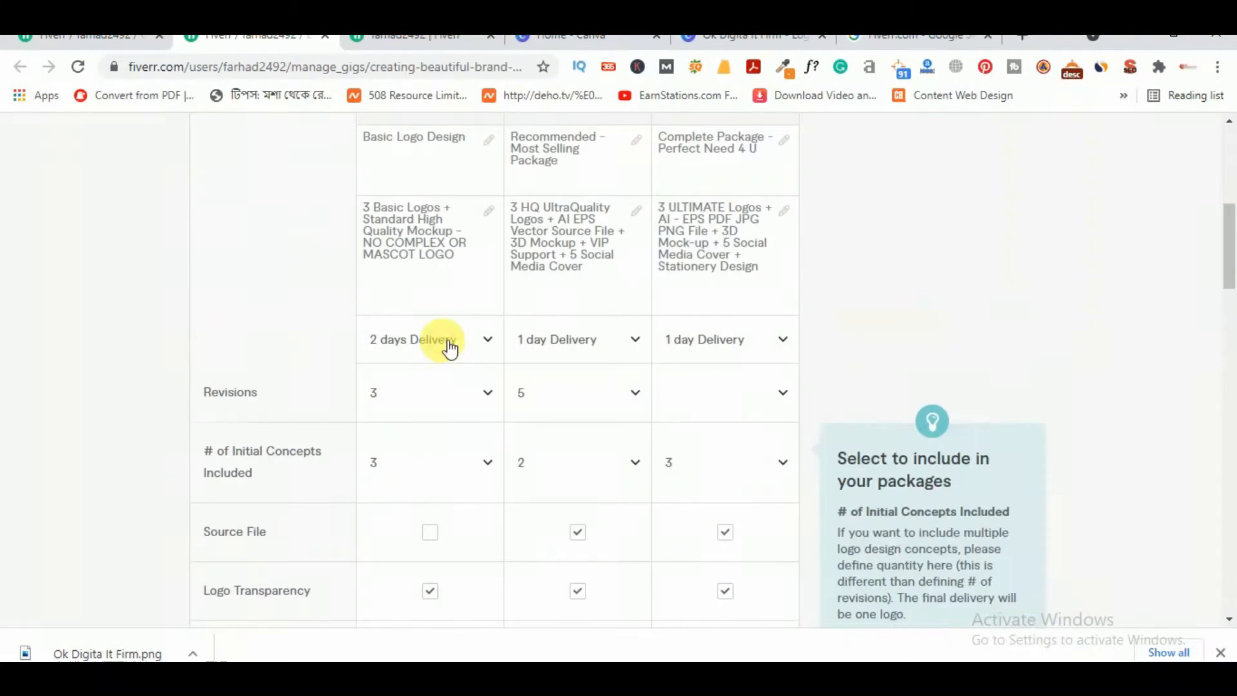
scroll(442, 342, "down", 9)
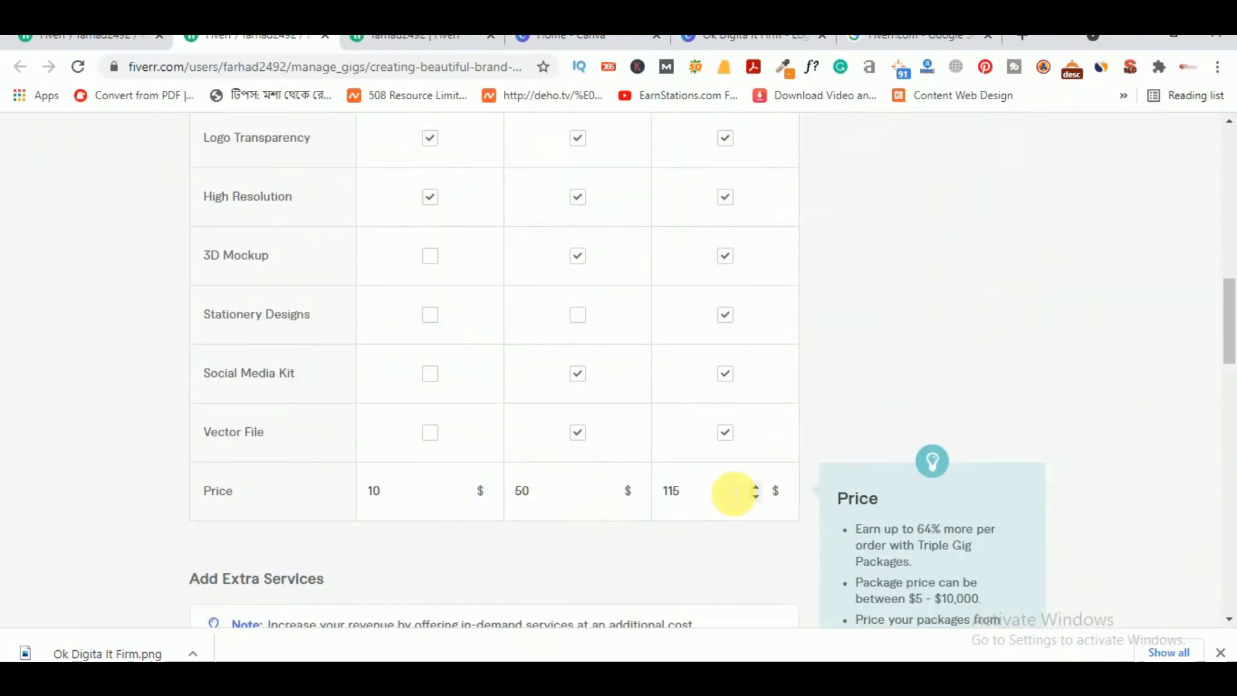
scroll(710, 475, "up", 10)
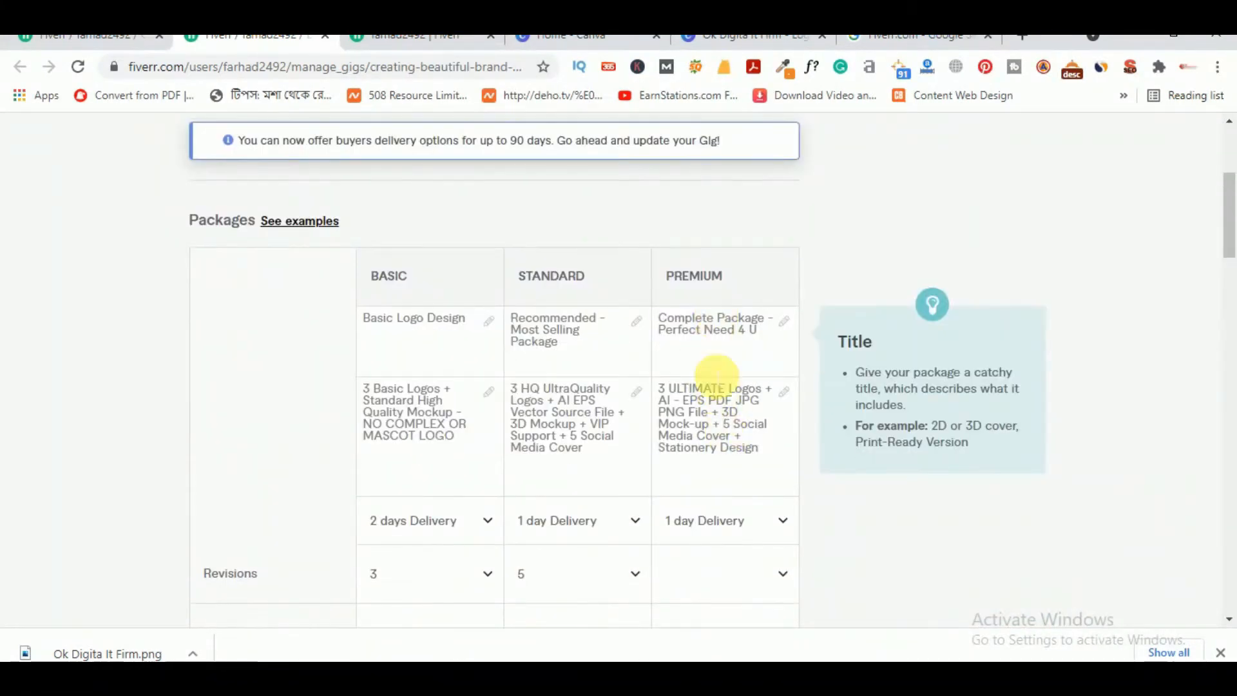
Examine the extra services offered below the package prices, from extra fast delivery through source file, 3D mockup and vector file
scroll(730, 466, "down", 15)
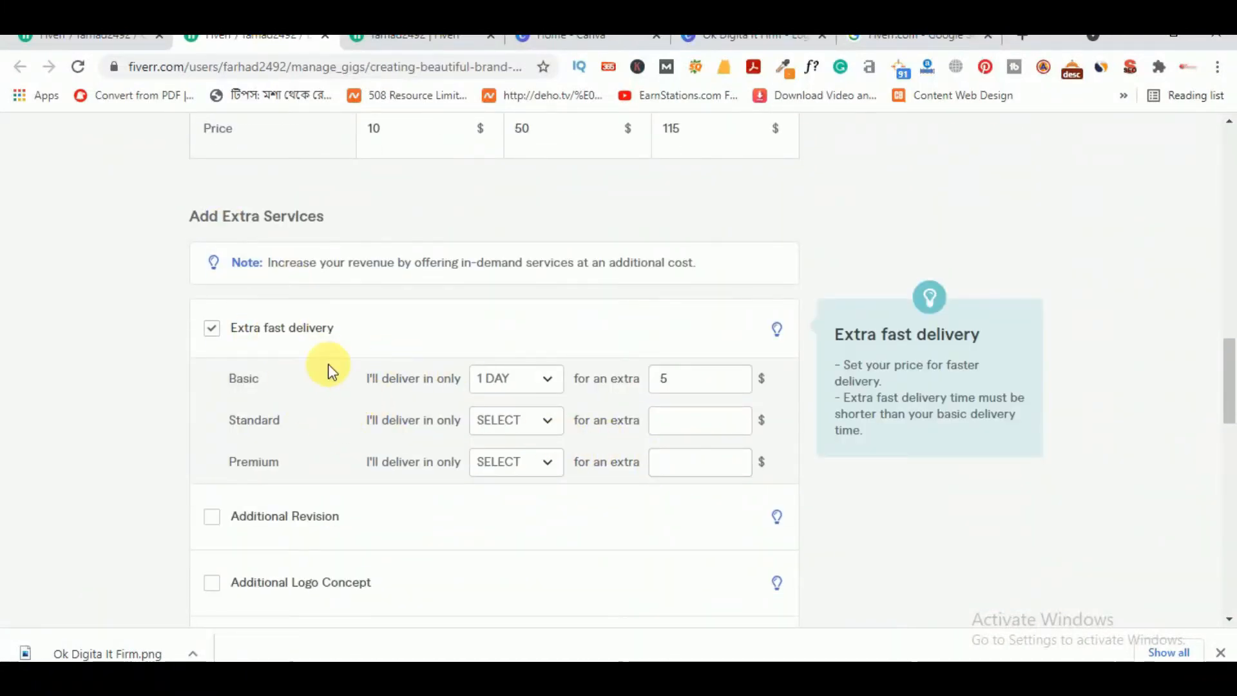
scroll(724, 315, "up", 10)
scroll(615, 283, "up", 5)
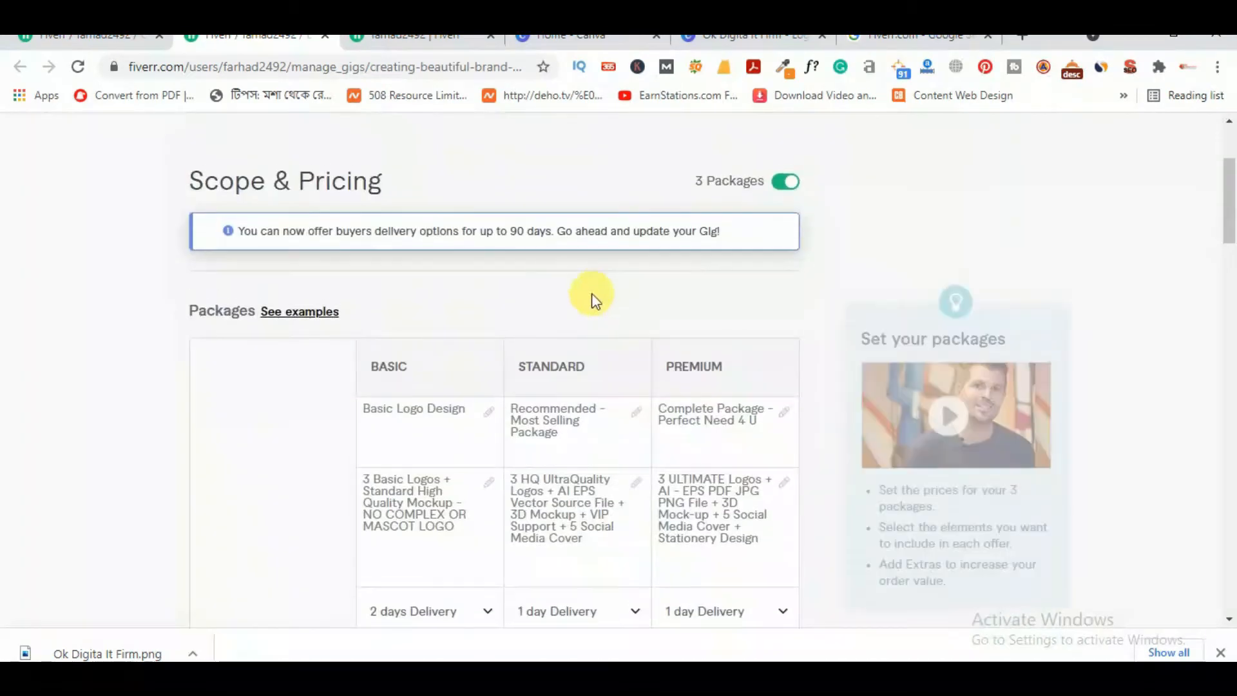
scroll(588, 295, "down", 10)
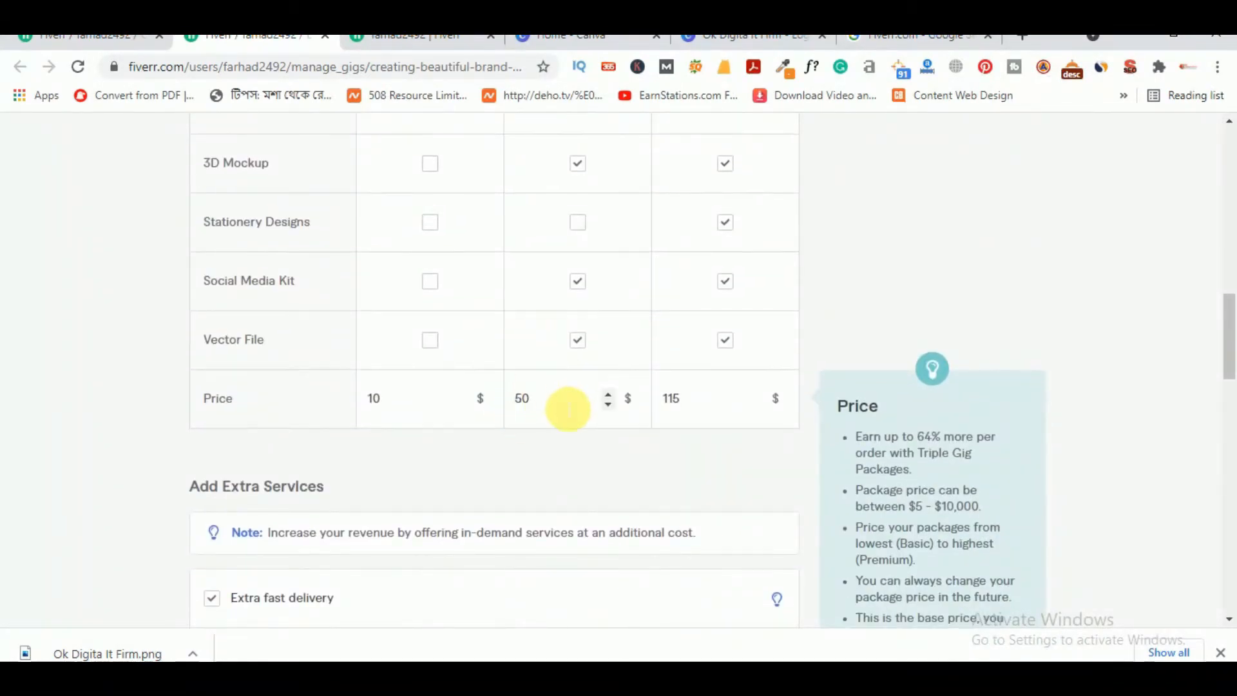
scroll(561, 407, "down", 10)
scroll(406, 425, "down", 2)
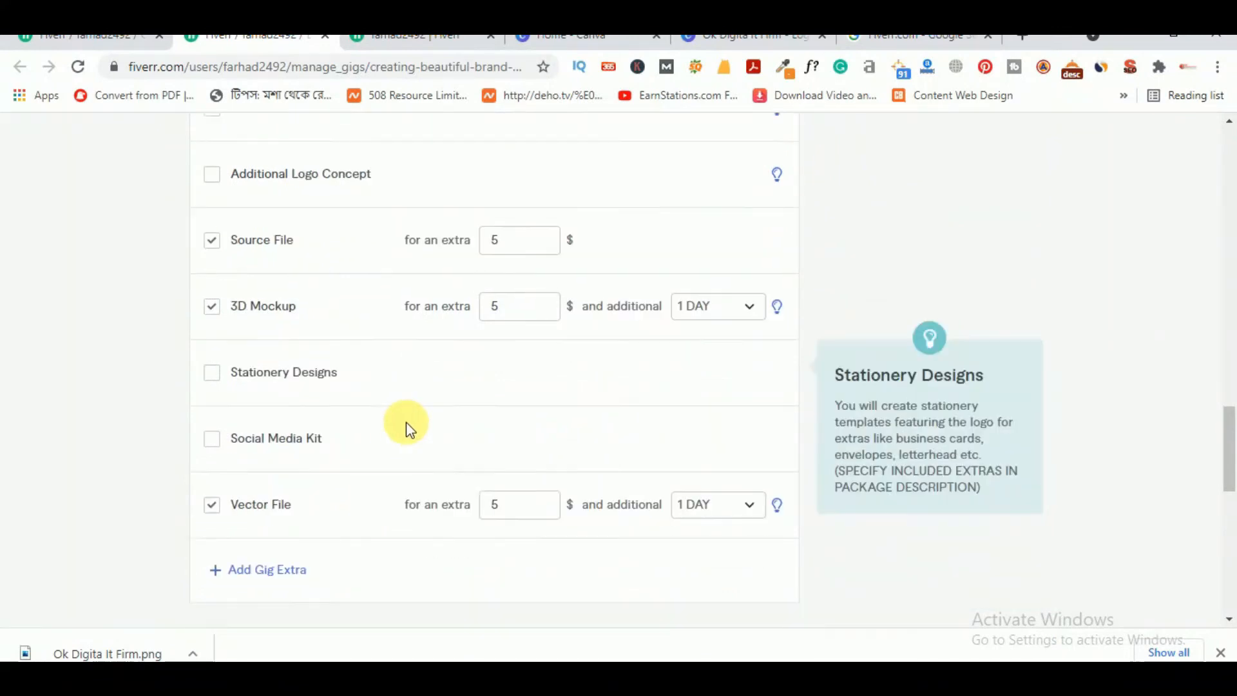
Examine the extra fast delivery options for the Basic, Standard and Premium packages and the remaining extra services in the pricing section
scroll(439, 425, "up", 4)
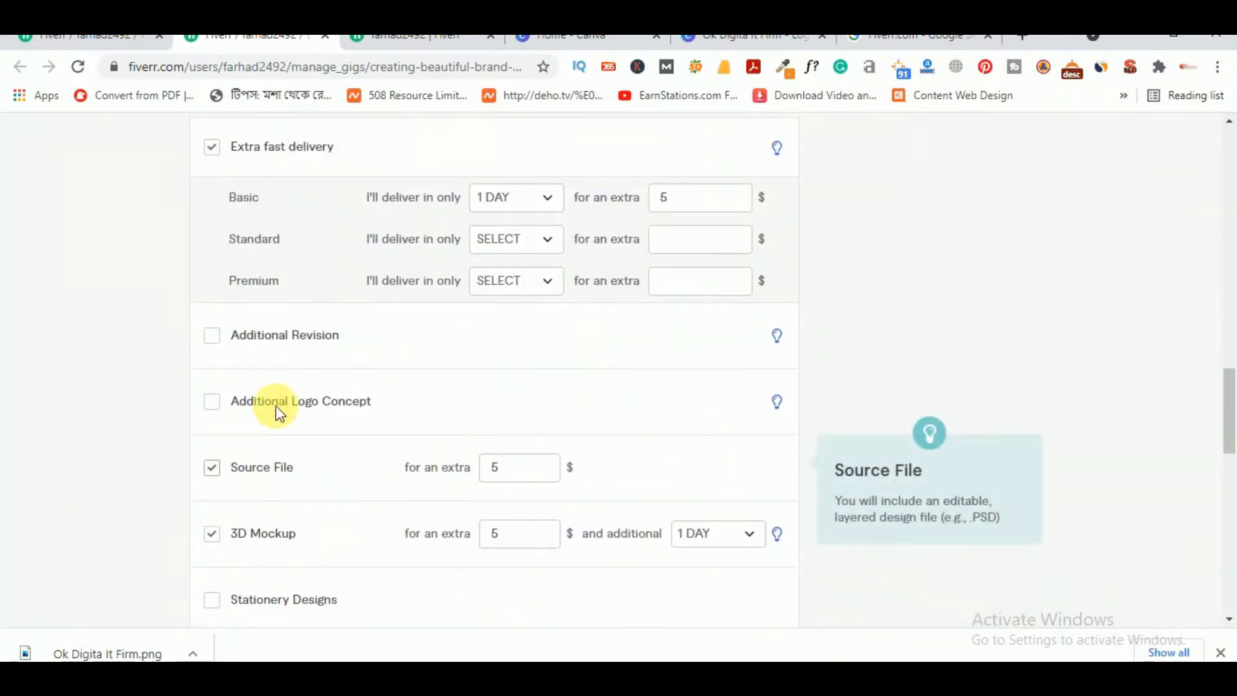
scroll(438, 425, "up", 2)
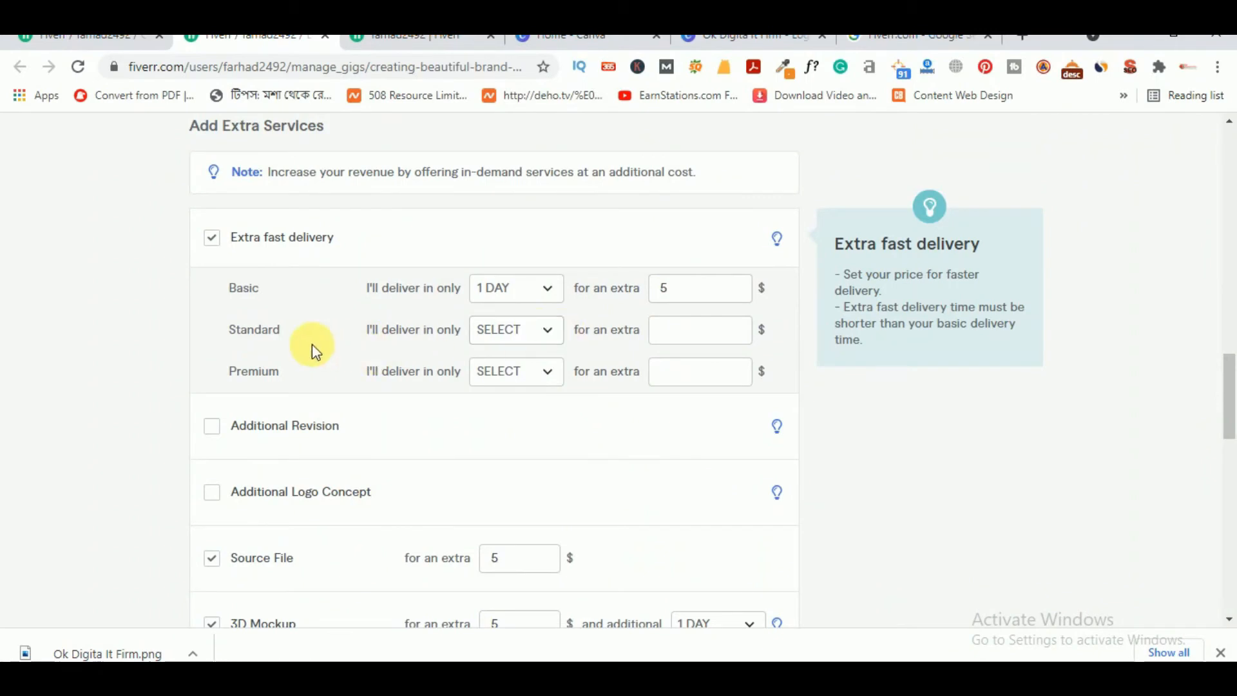
left_click(481, 330)
left_click(683, 342)
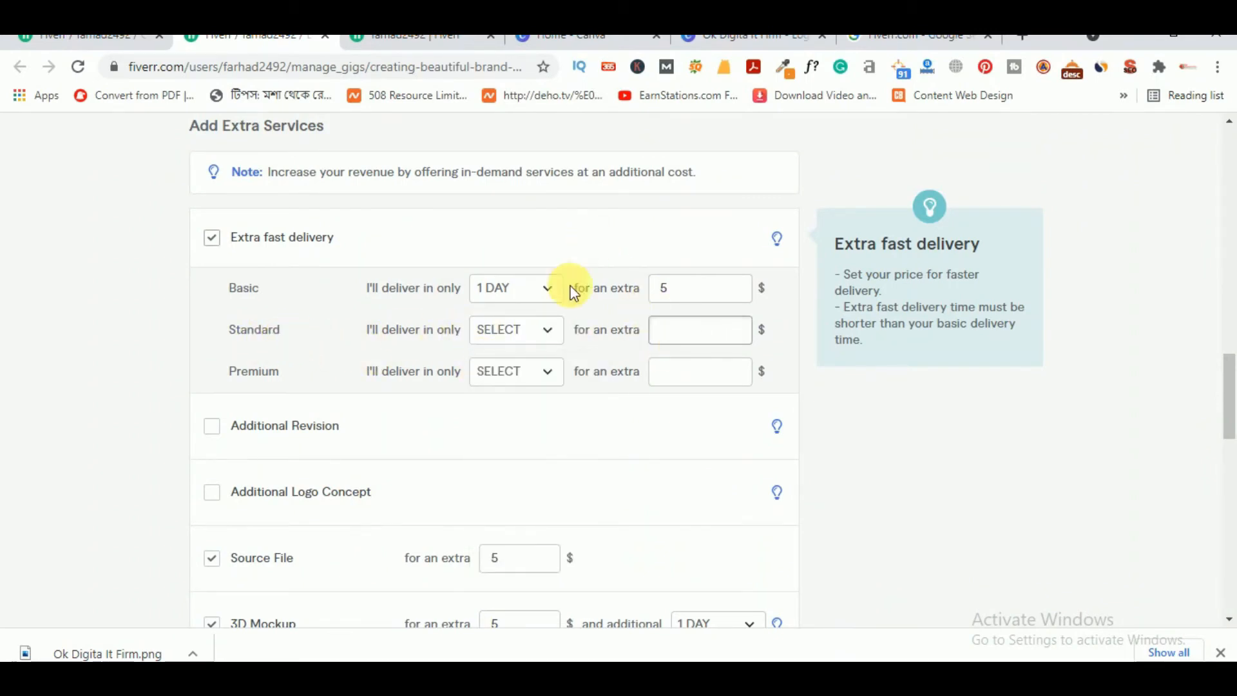
left_click(212, 238)
scroll(754, 383, "down", 10)
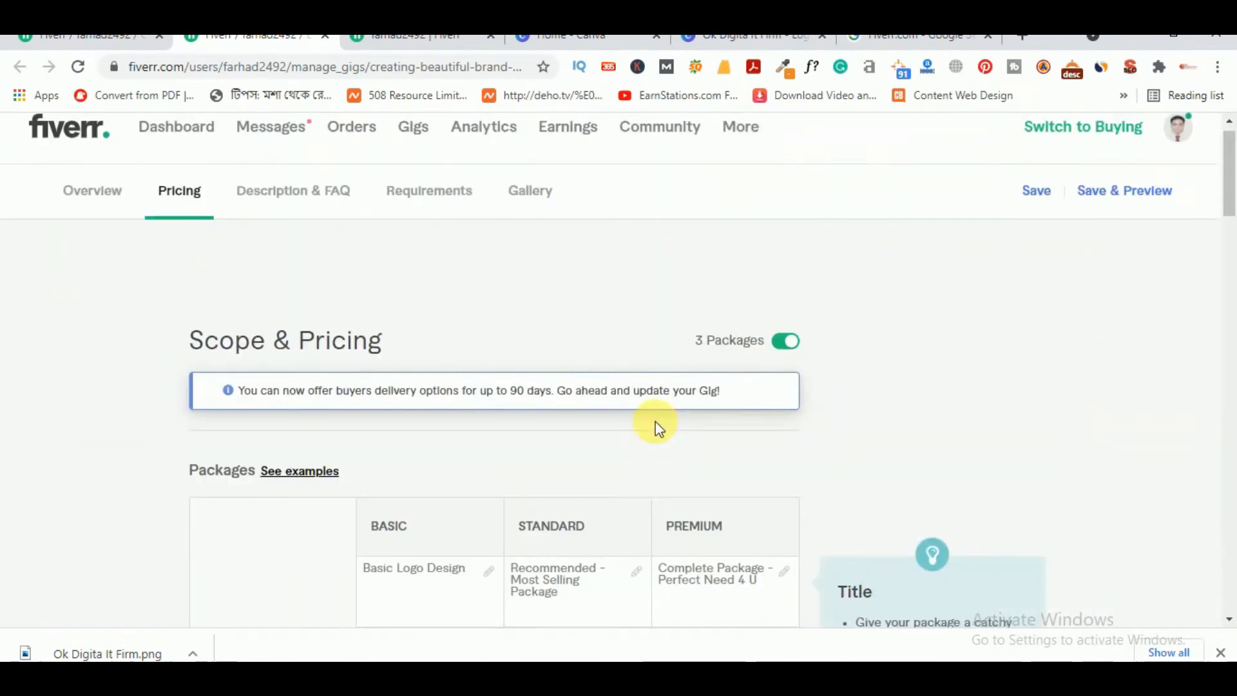
scroll(658, 423, "down", 6)
scroll(667, 438, "down", 10)
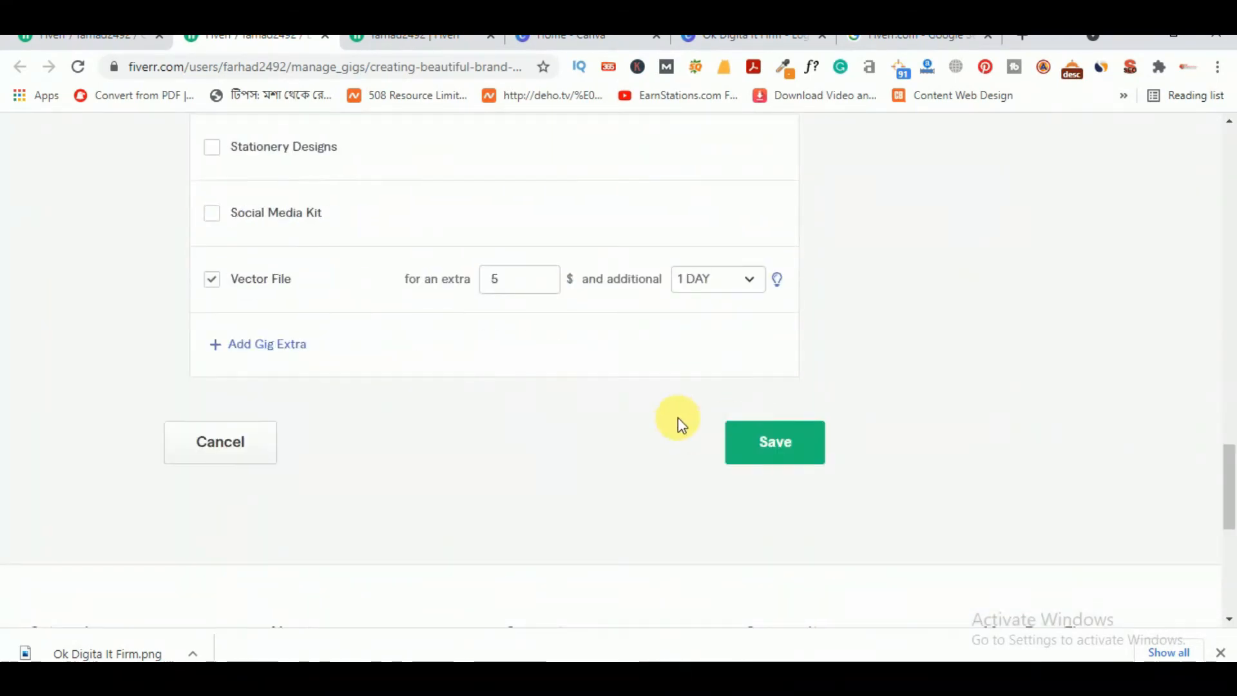
scroll(678, 418, "up", 15)
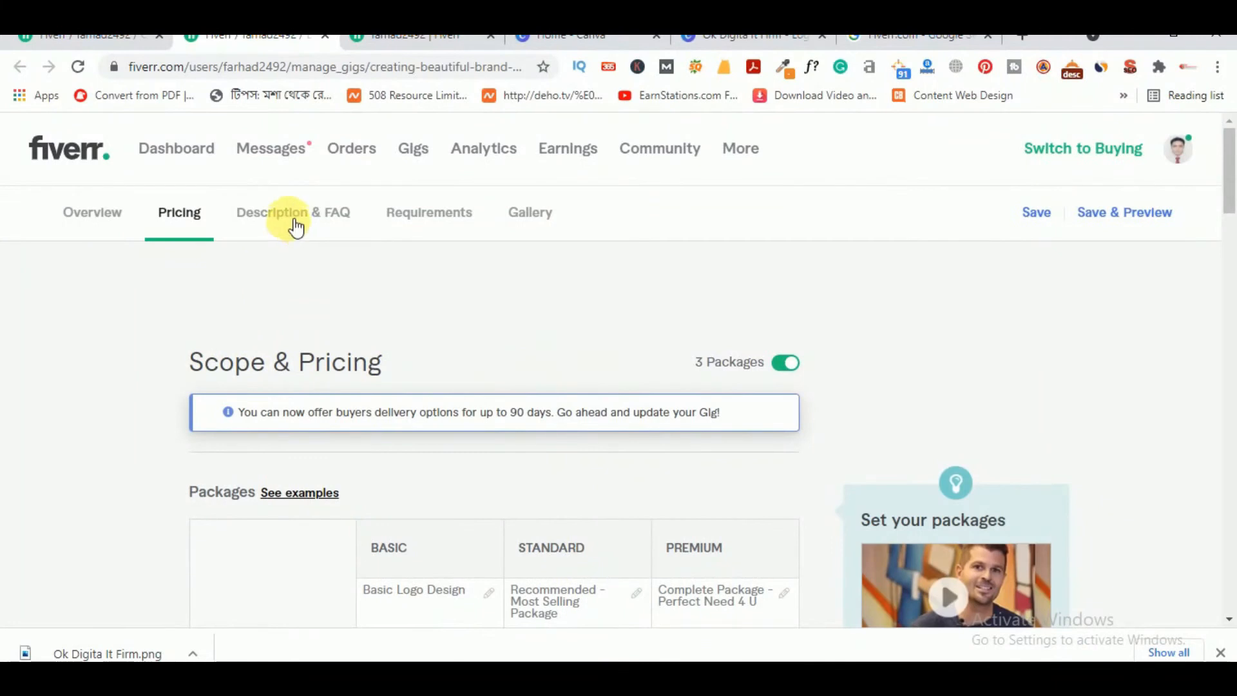
Open the gig's Description & FAQ section and review the gig description and the area for frequently asked questions
left_click(296, 227)
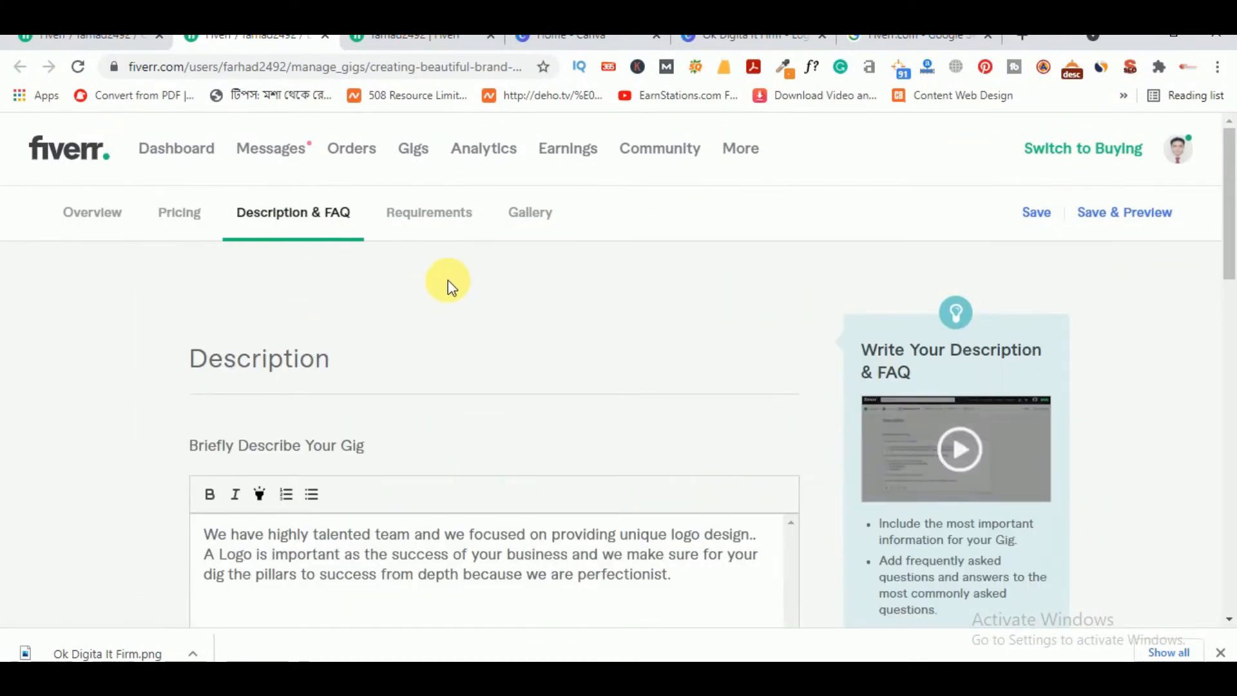
scroll(538, 361, "down", 3)
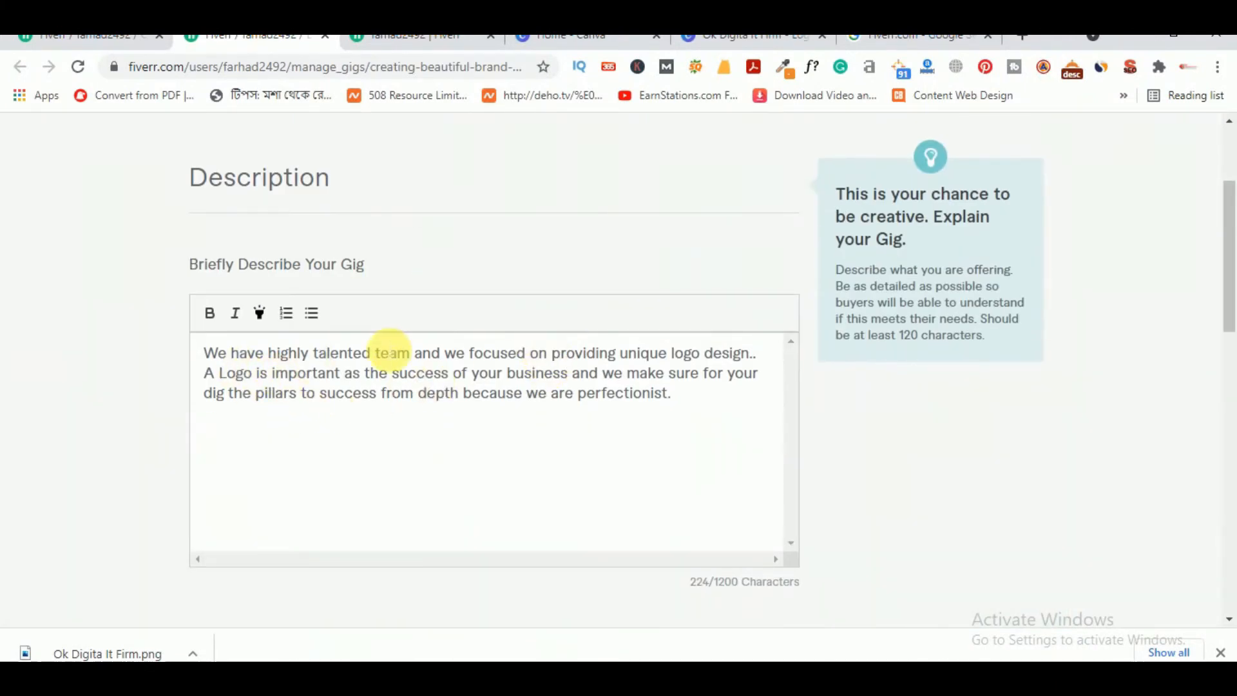
scroll(390, 352, "up", 2)
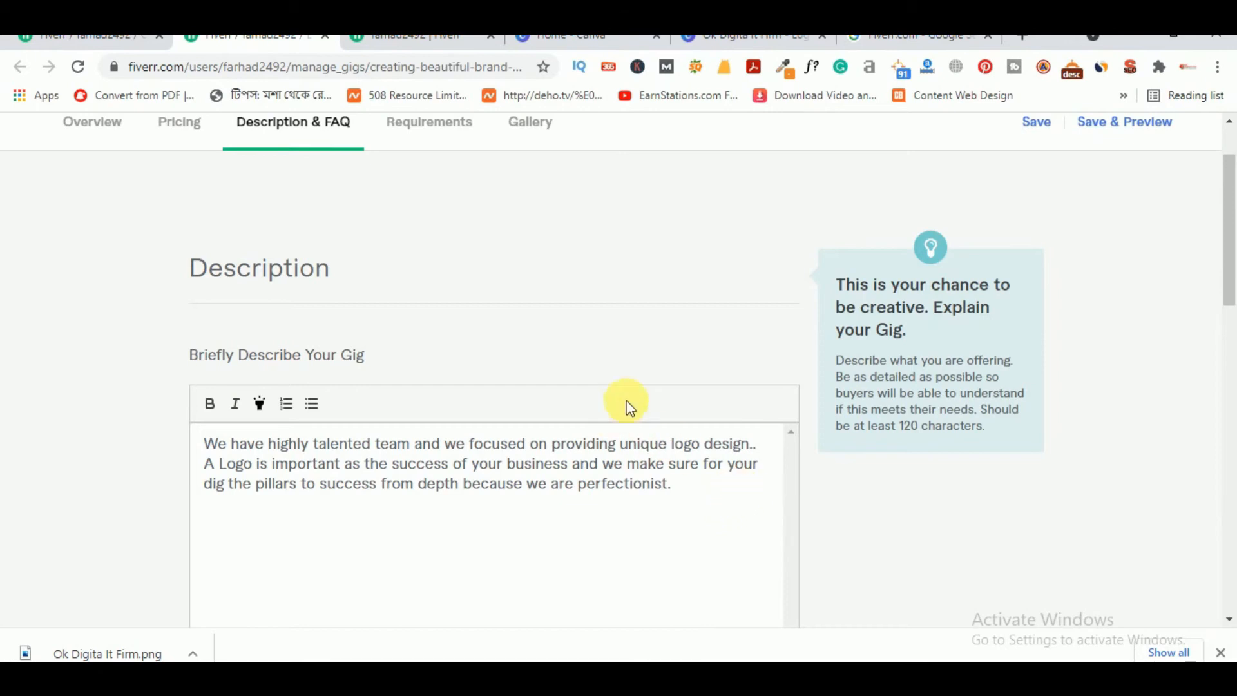
scroll(628, 407, "down", 8)
scroll(662, 342, "up", 2)
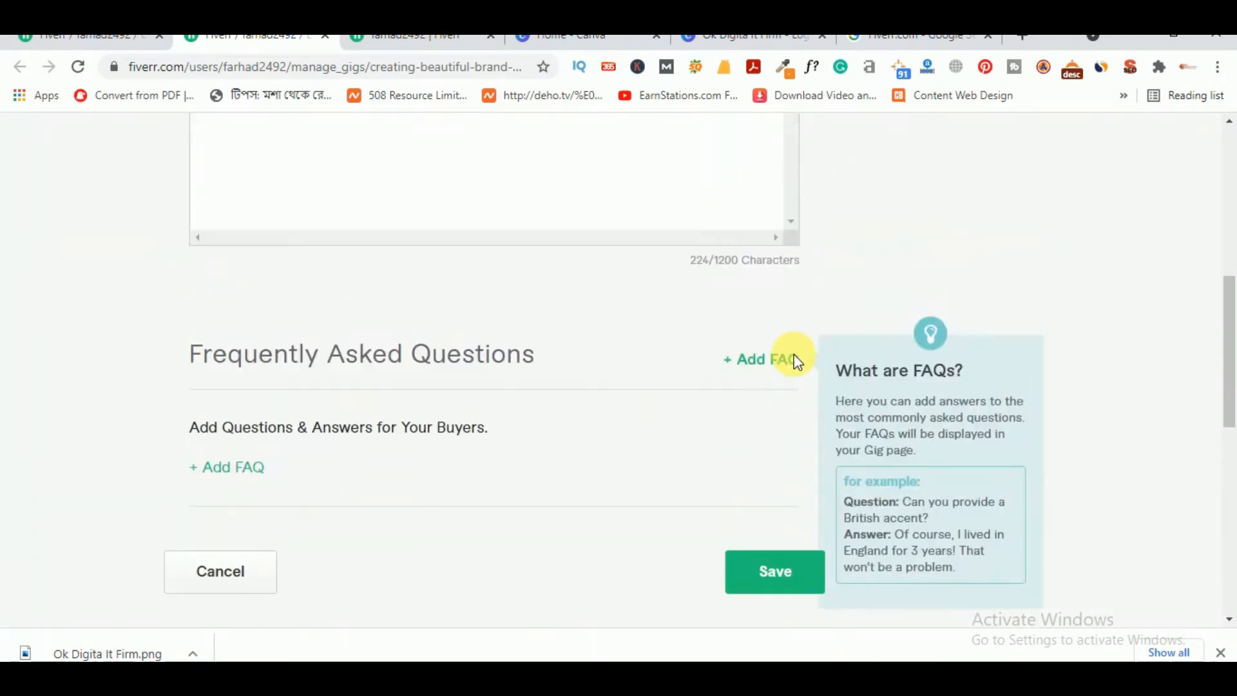
scroll(798, 386, "down", 3)
scroll(883, 313, "up", 15)
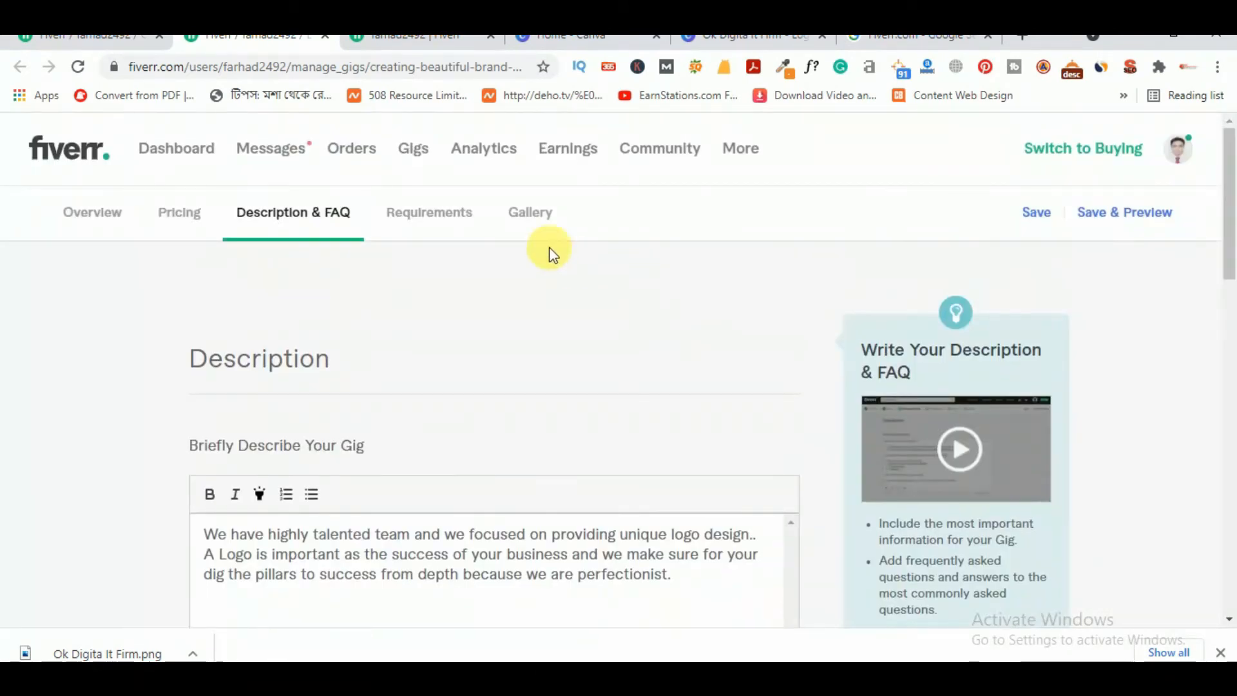
Review the free-text question for buyers in the gig's requirements section and save the section
left_click(463, 233)
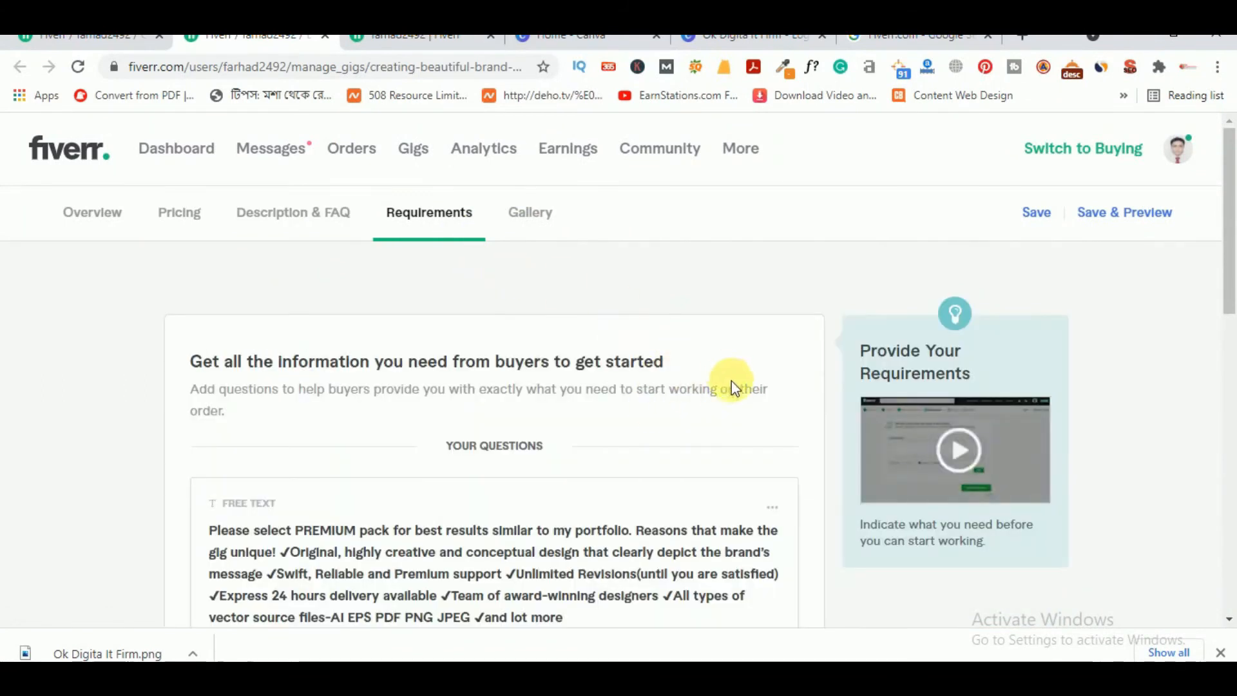
scroll(731, 381, "down", 3)
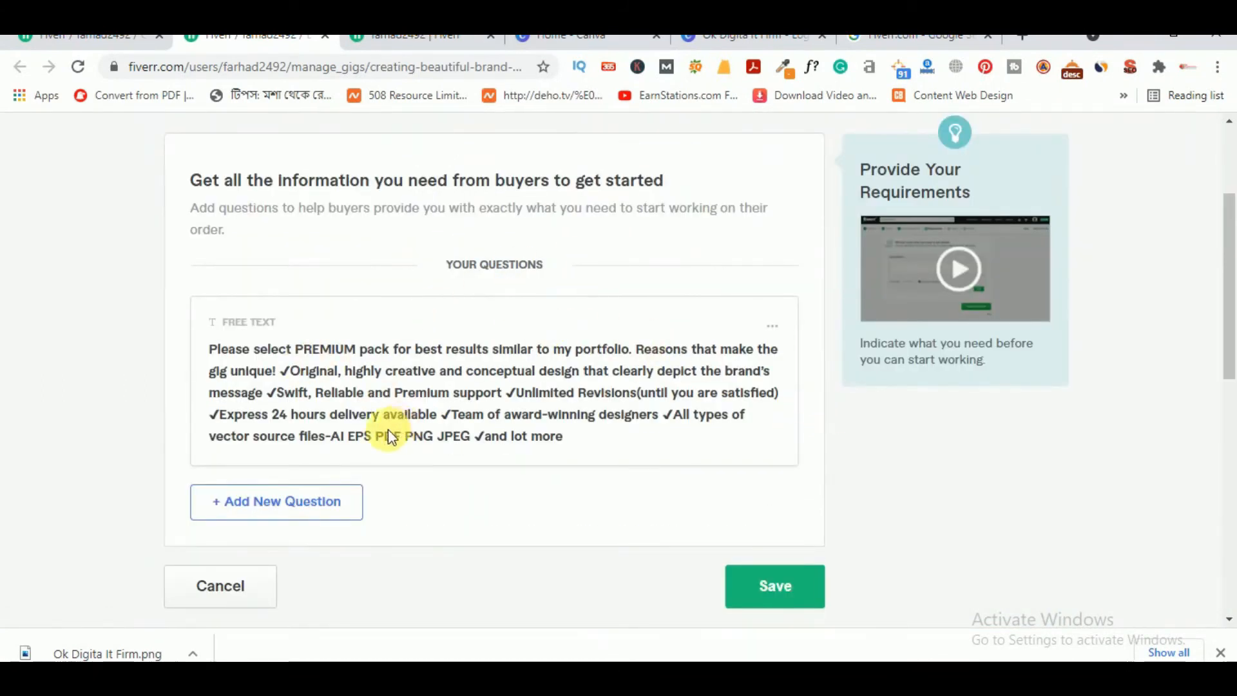
left_click(776, 584)
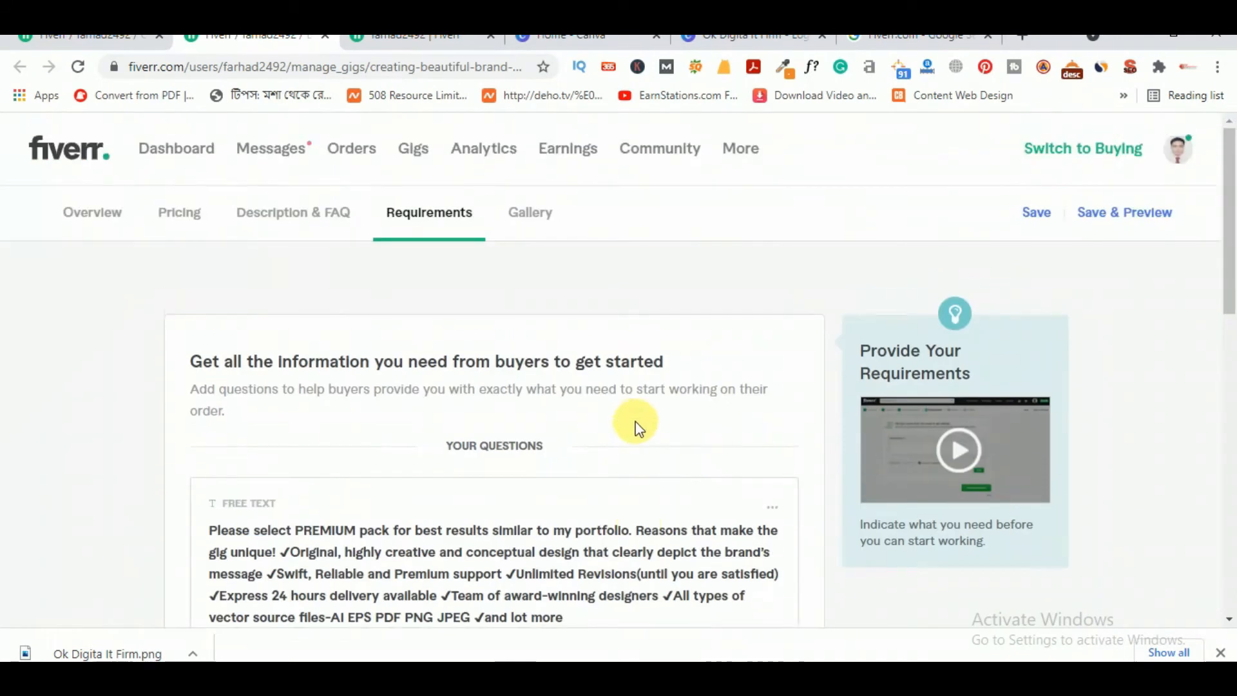
Open the gig's gallery section and examine its image, video and PDF document areas
left_click(535, 214)
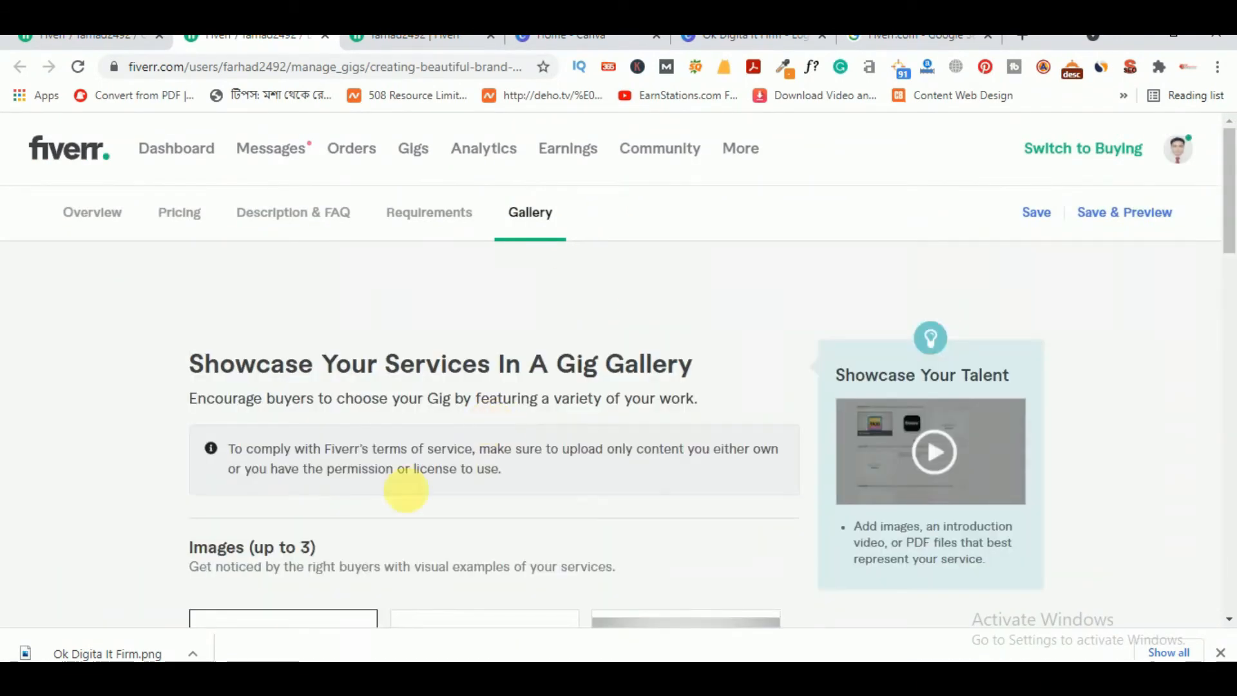
scroll(726, 395, "down", 1)
scroll(831, 400, "down", 1)
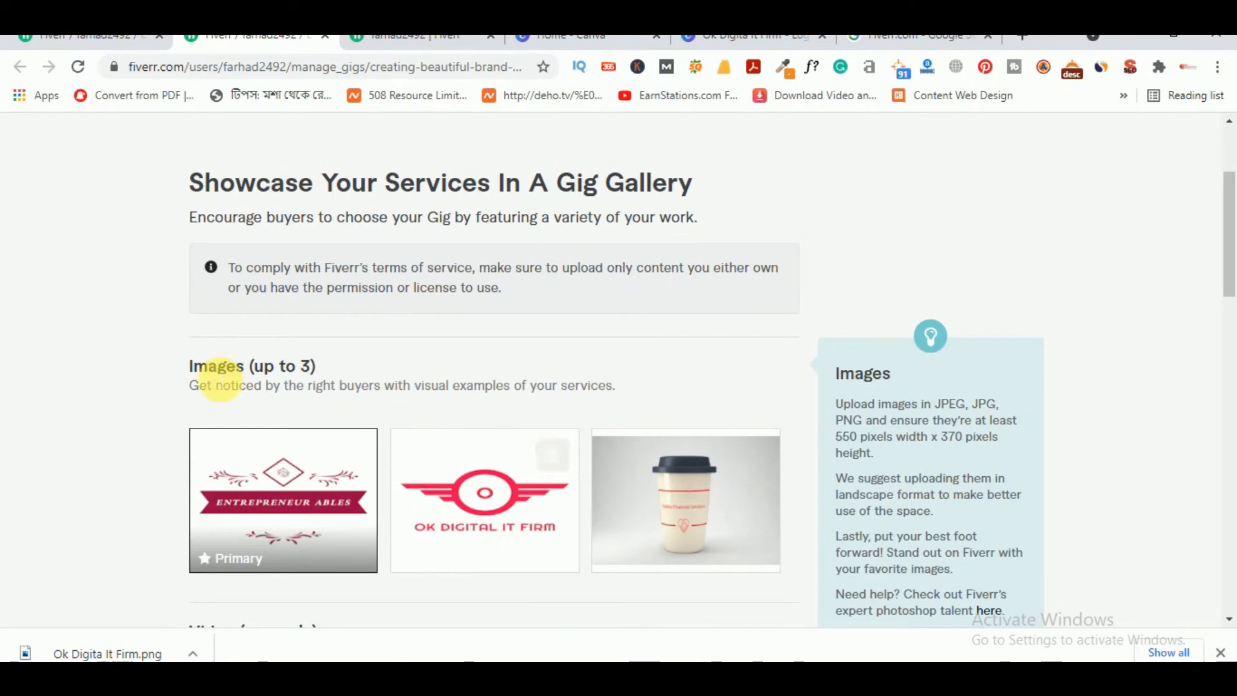
scroll(580, 473, "down", 5)
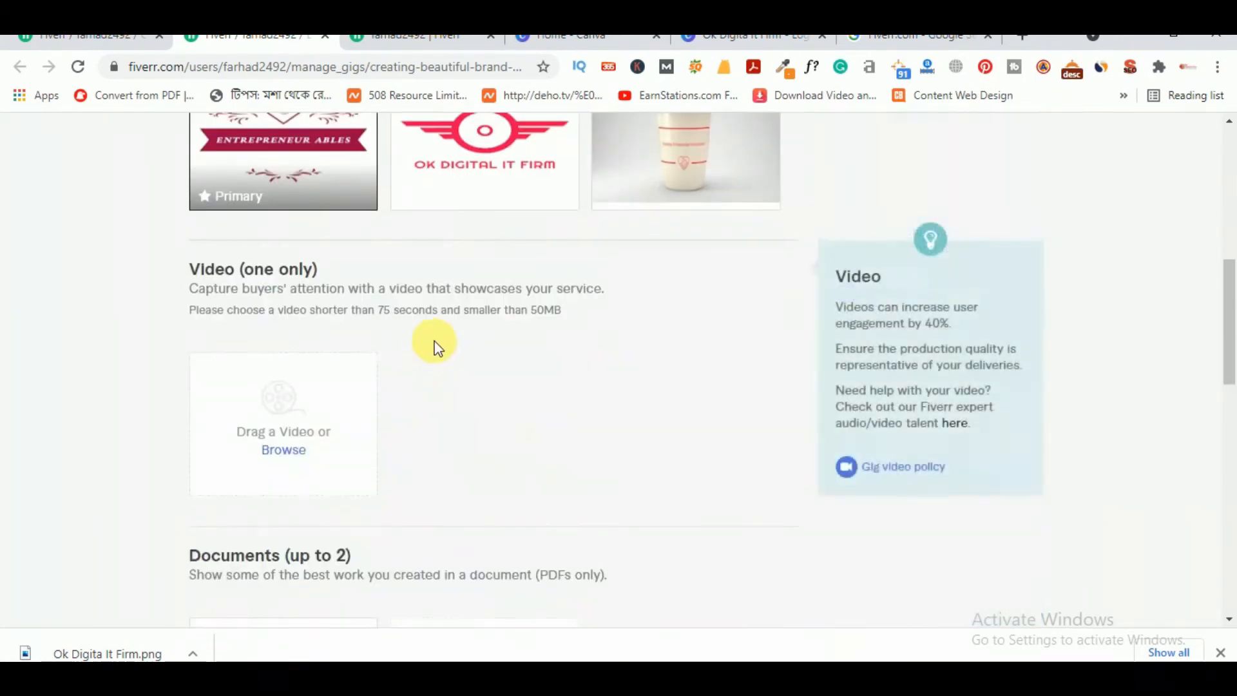
scroll(387, 380, "up", 4)
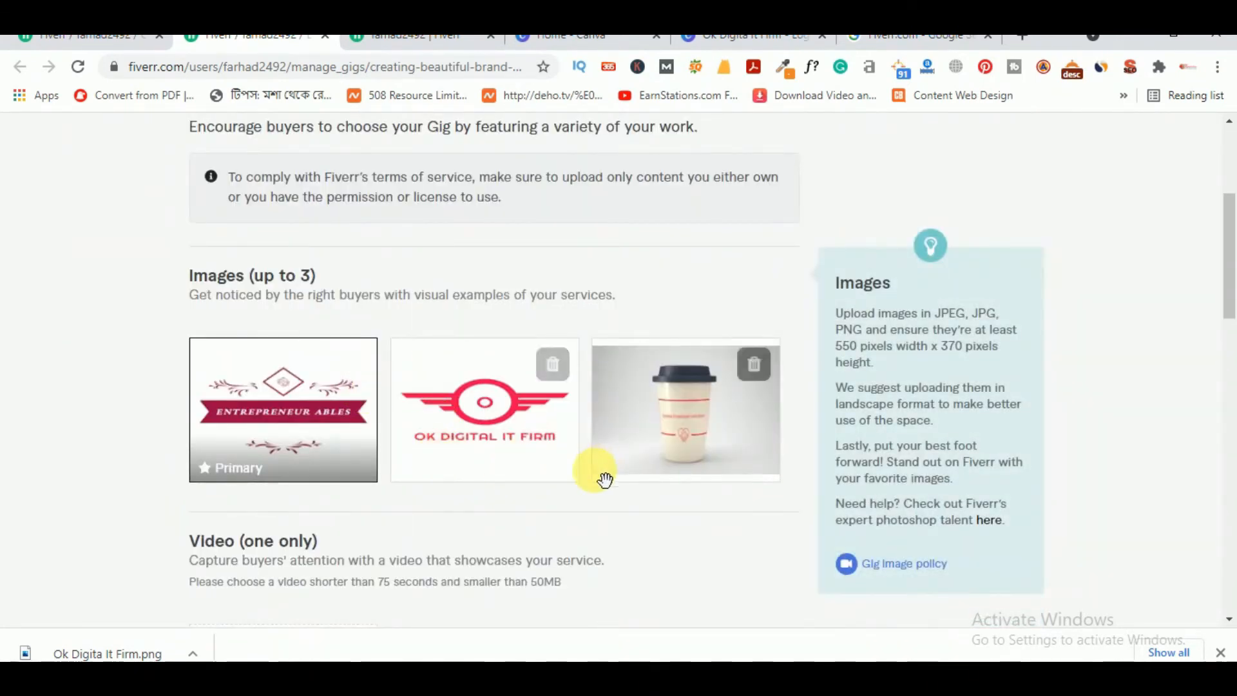
scroll(602, 478, "down", 3)
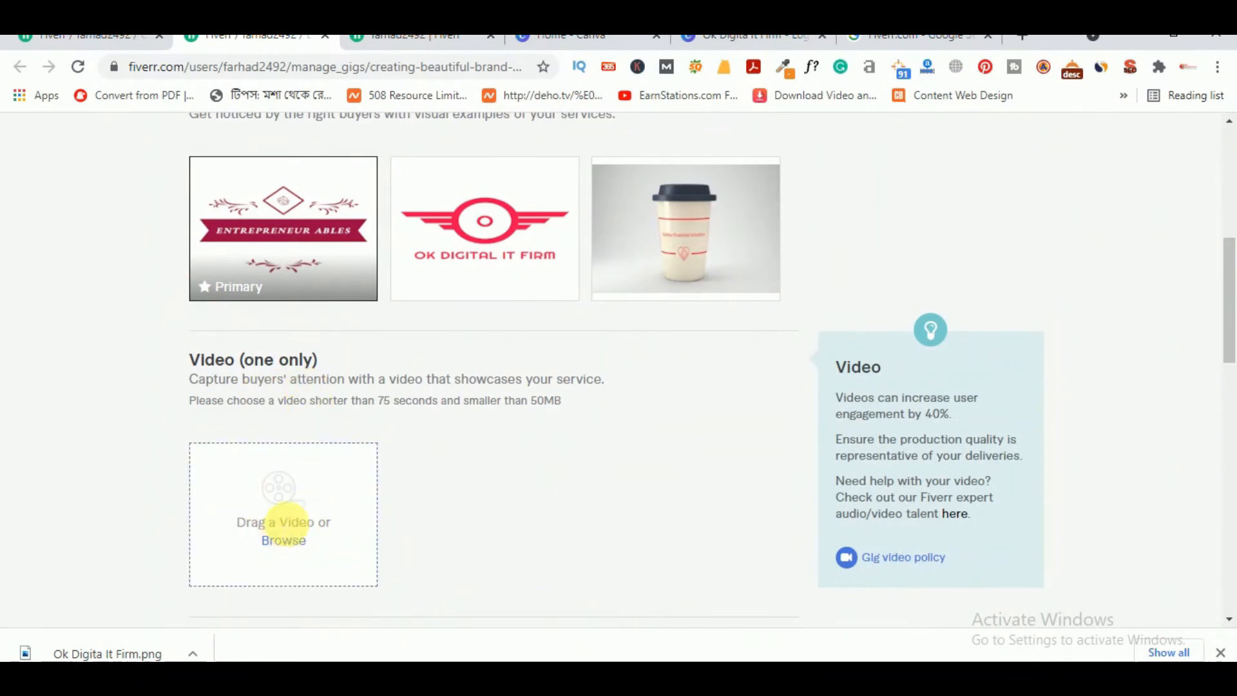
scroll(748, 403, "up", 5)
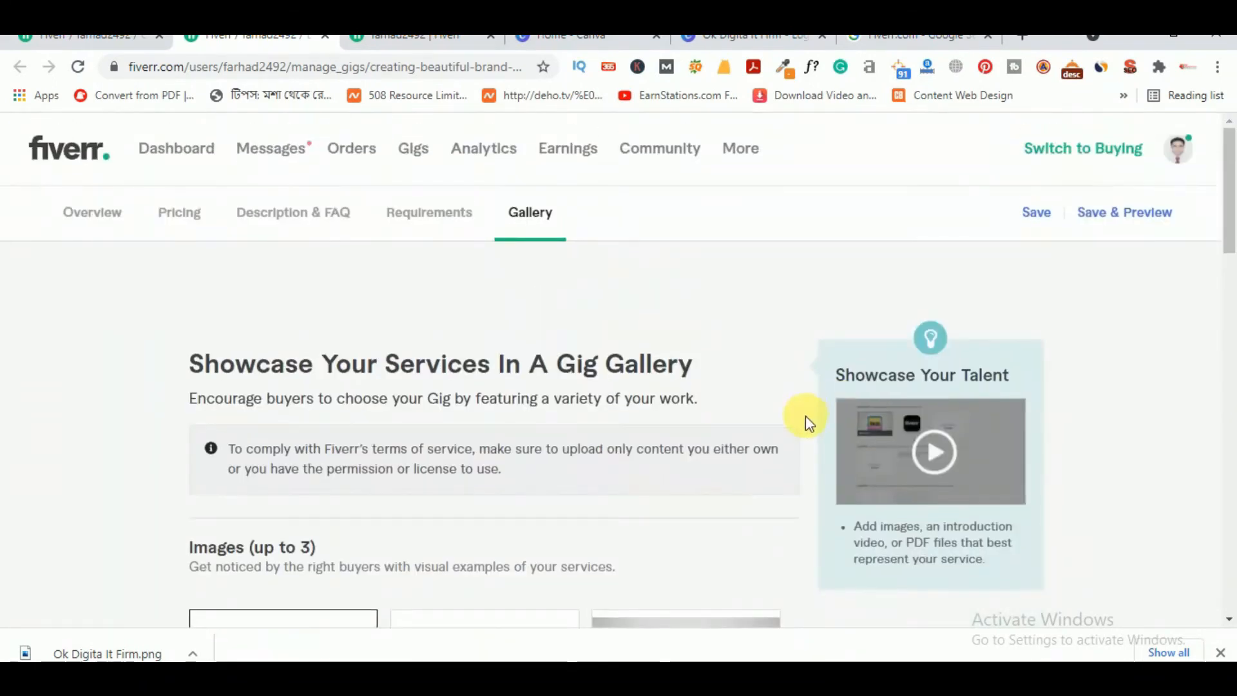
scroll(802, 419, "down", 10)
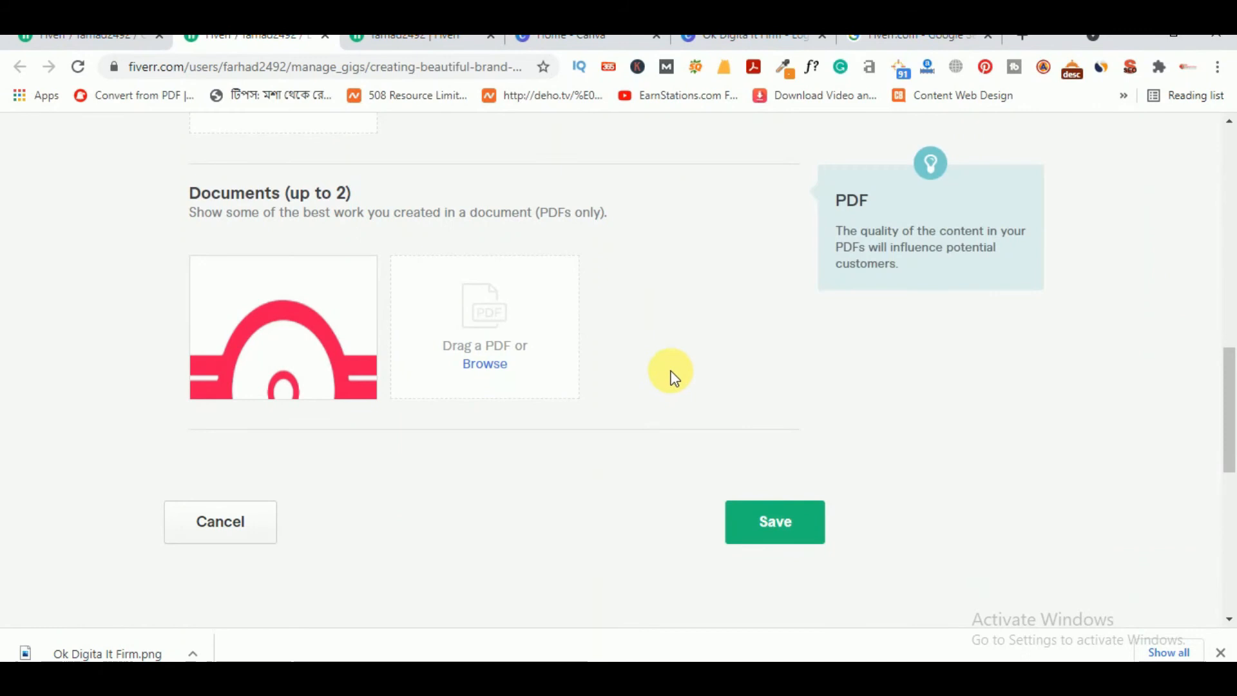
scroll(792, 435, "up", 5)
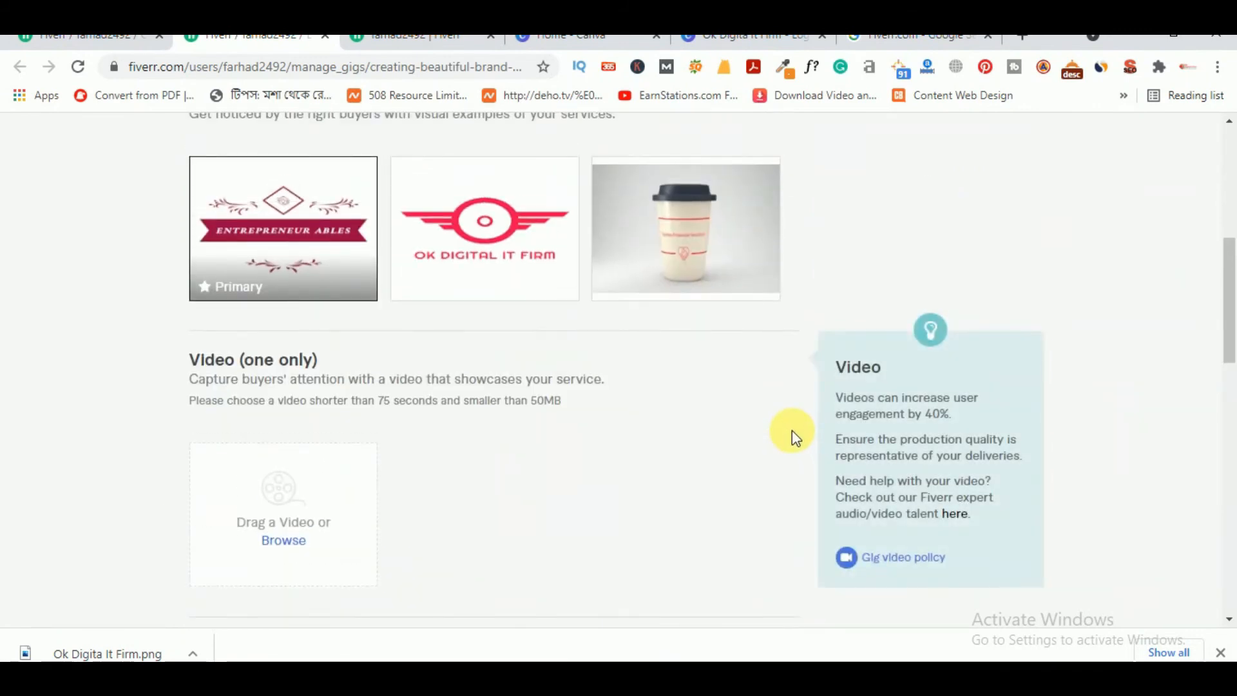
scroll(791, 431, "up", 6)
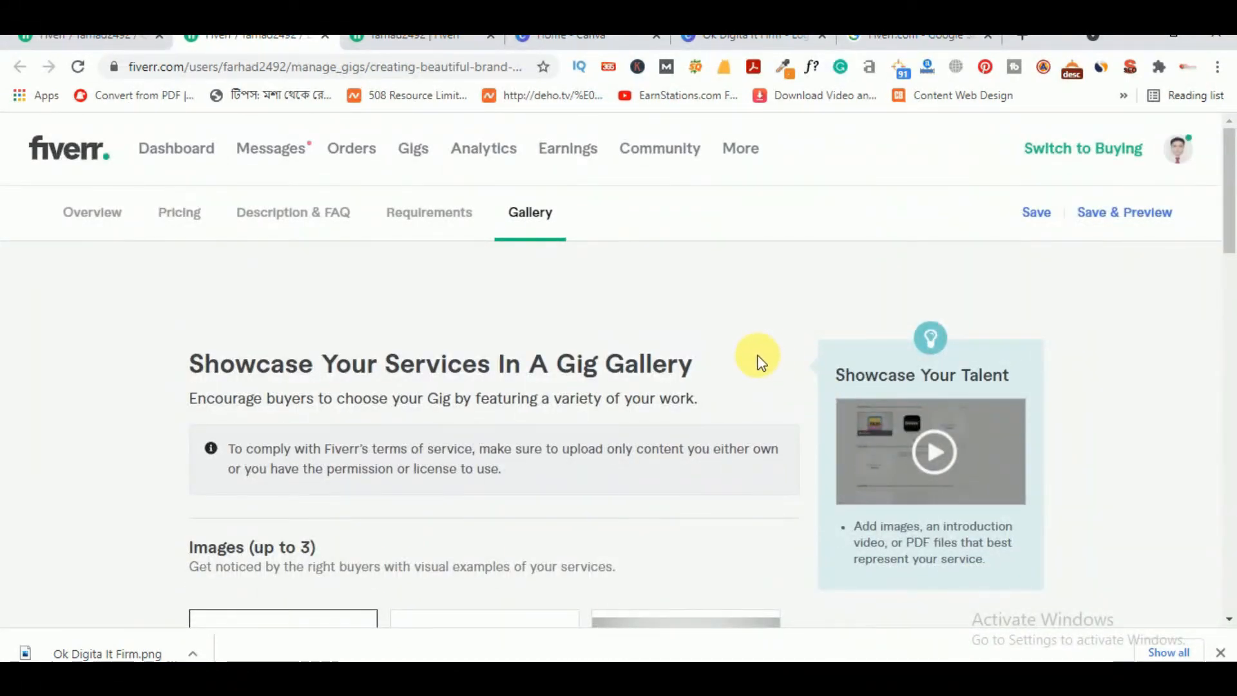
Switch to the seller profile, look through its description and skills, and open the brand logo gig's public page
left_click(412, 36)
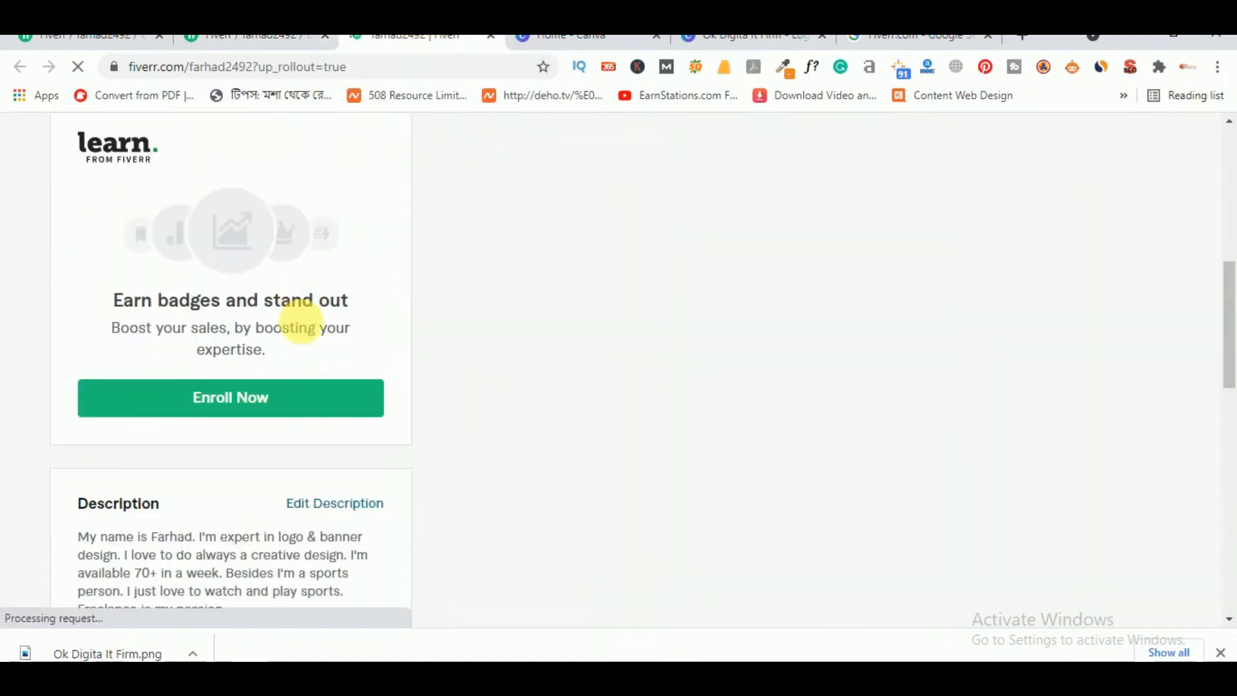
scroll(299, 322, "down", 5)
scroll(265, 403, "down", 8)
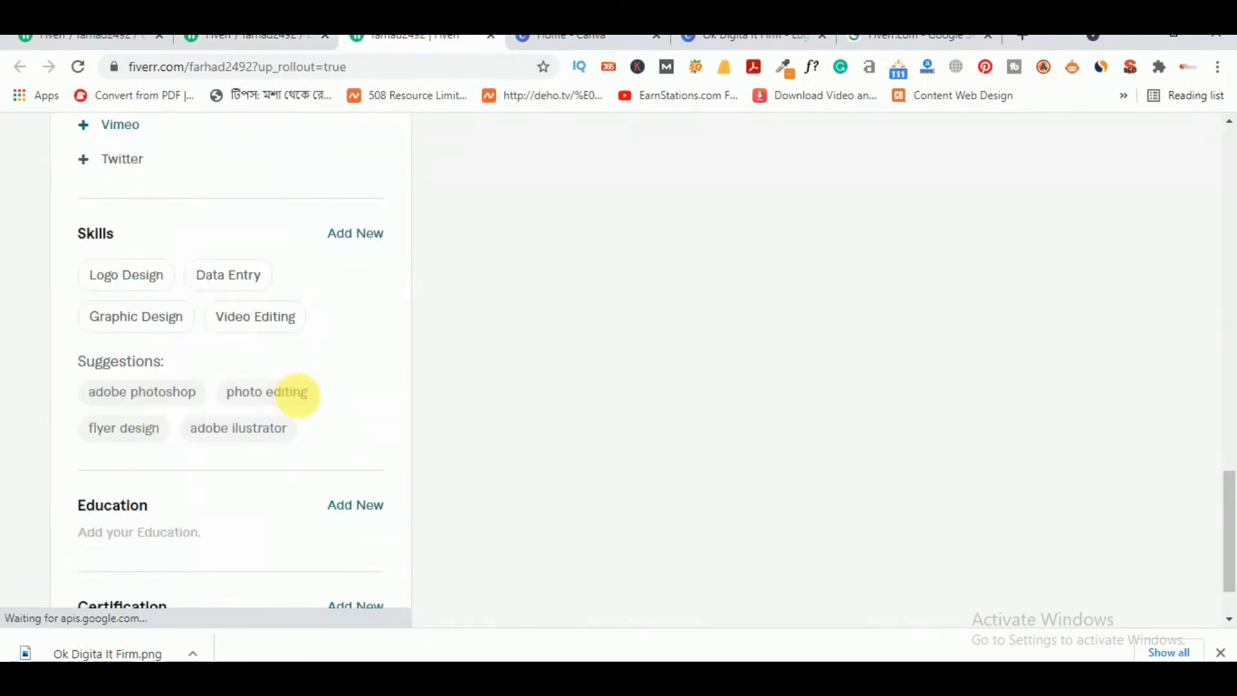
scroll(553, 367, "up", 4)
scroll(773, 319, "up", 10)
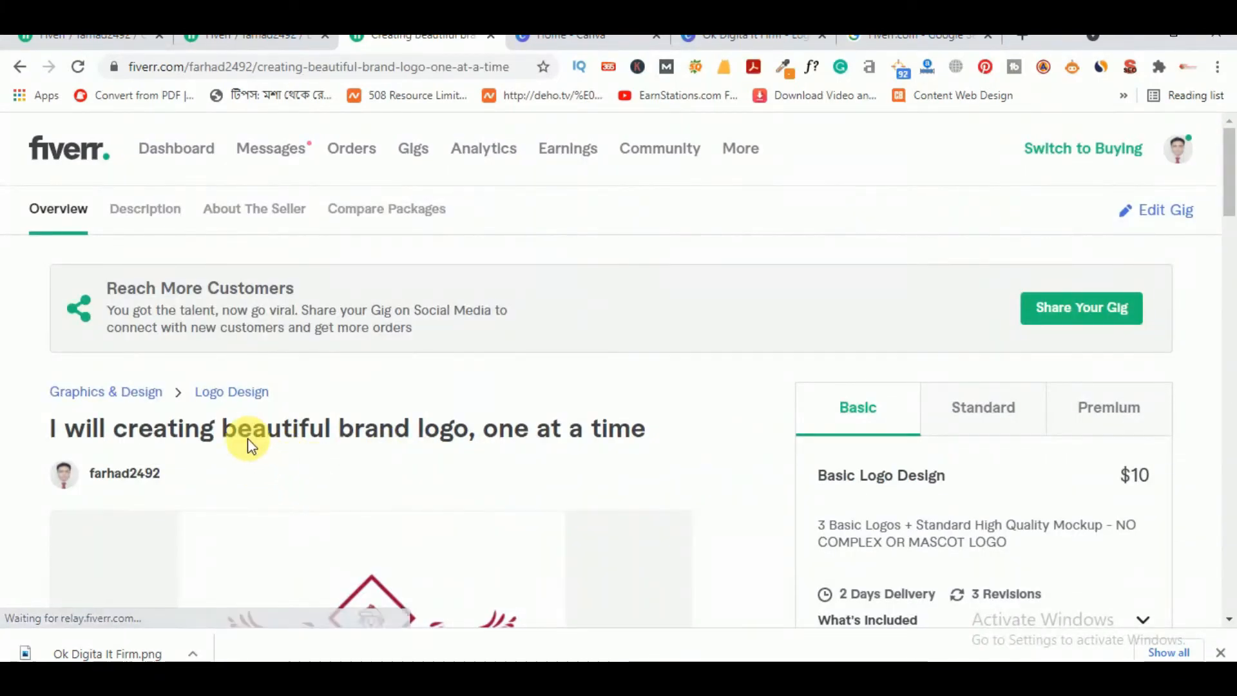
View the Standard and Premium package offers on the brand logo gig's public page
scroll(580, 438, "down", 3)
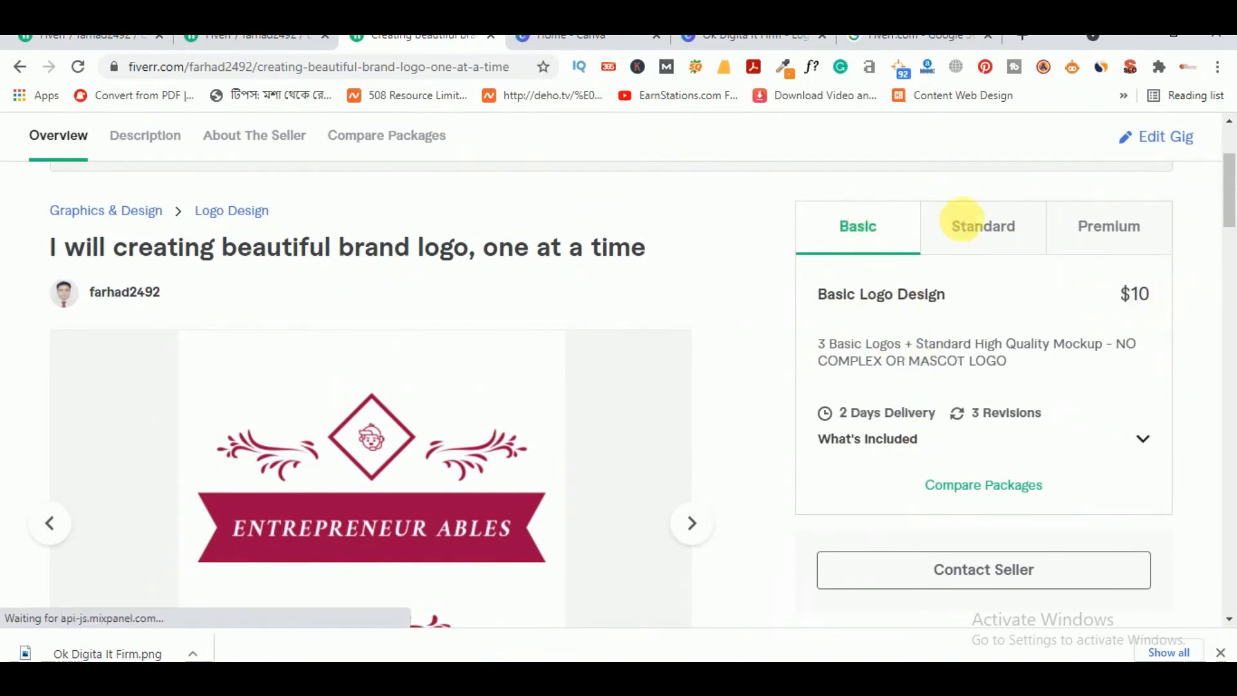
left_click(983, 222)
left_click(1095, 250)
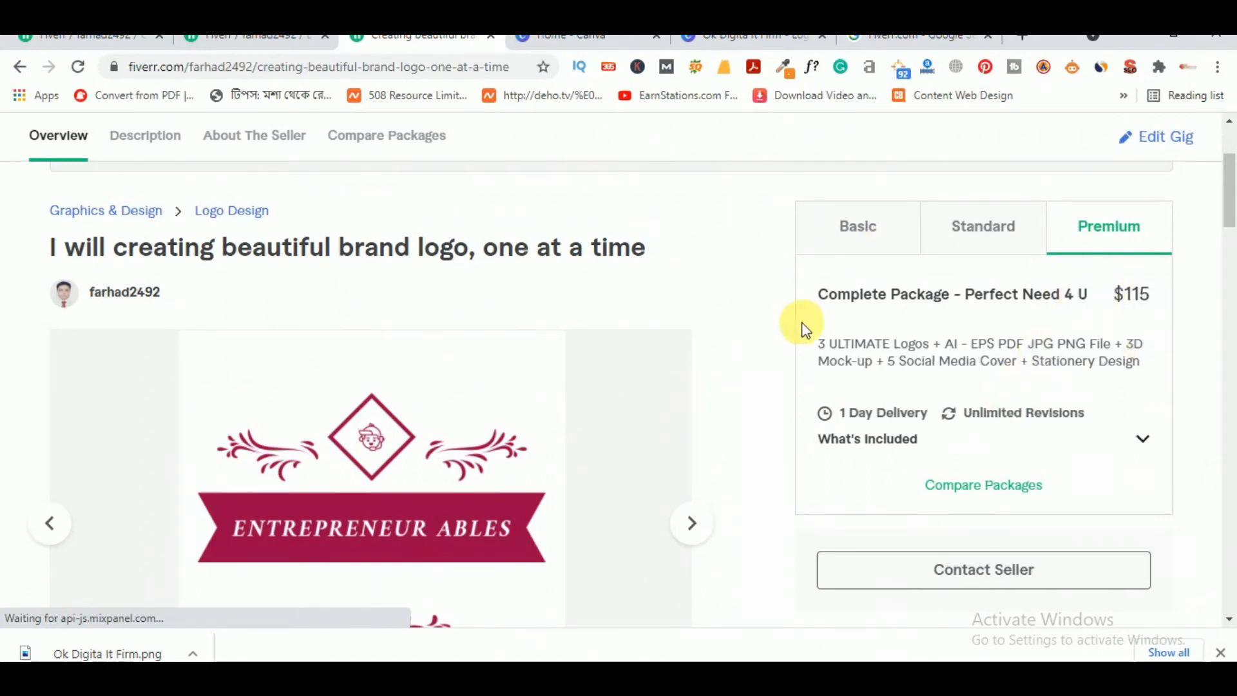
Browse through the brand logo gig's gallery images, from the Entrepreneur Ables logo to the enlarged winged-circle logo
scroll(438, 489, "down", 3)
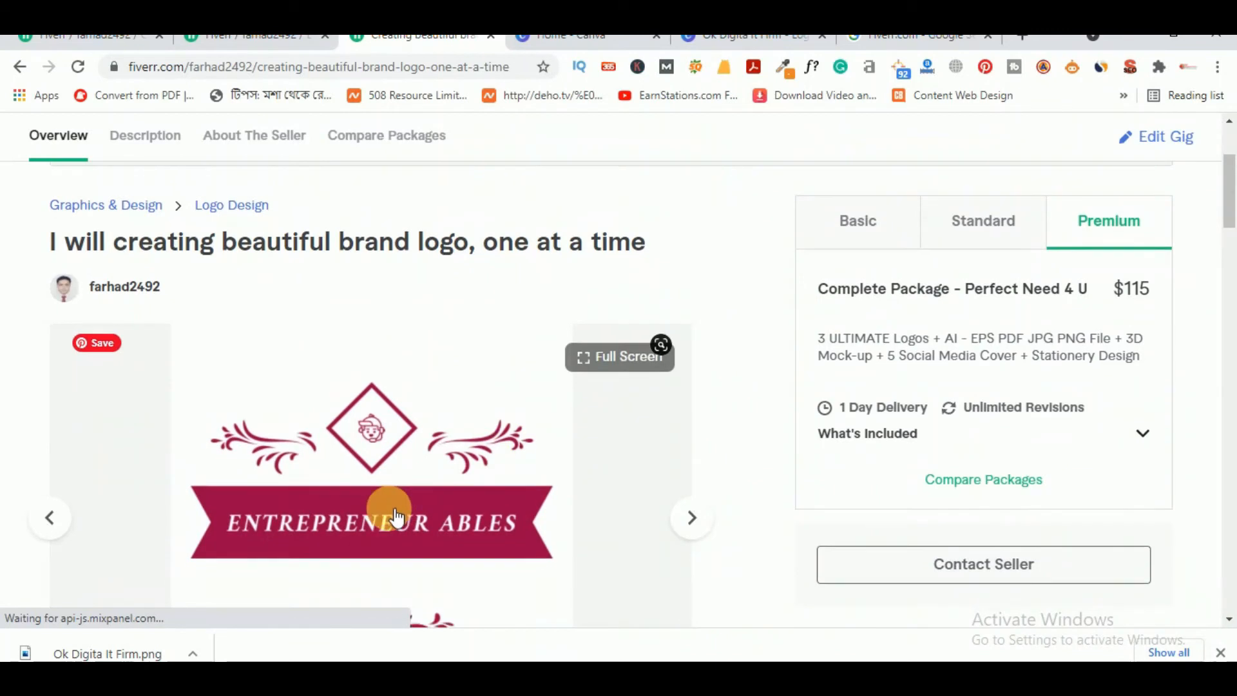
left_click(693, 343)
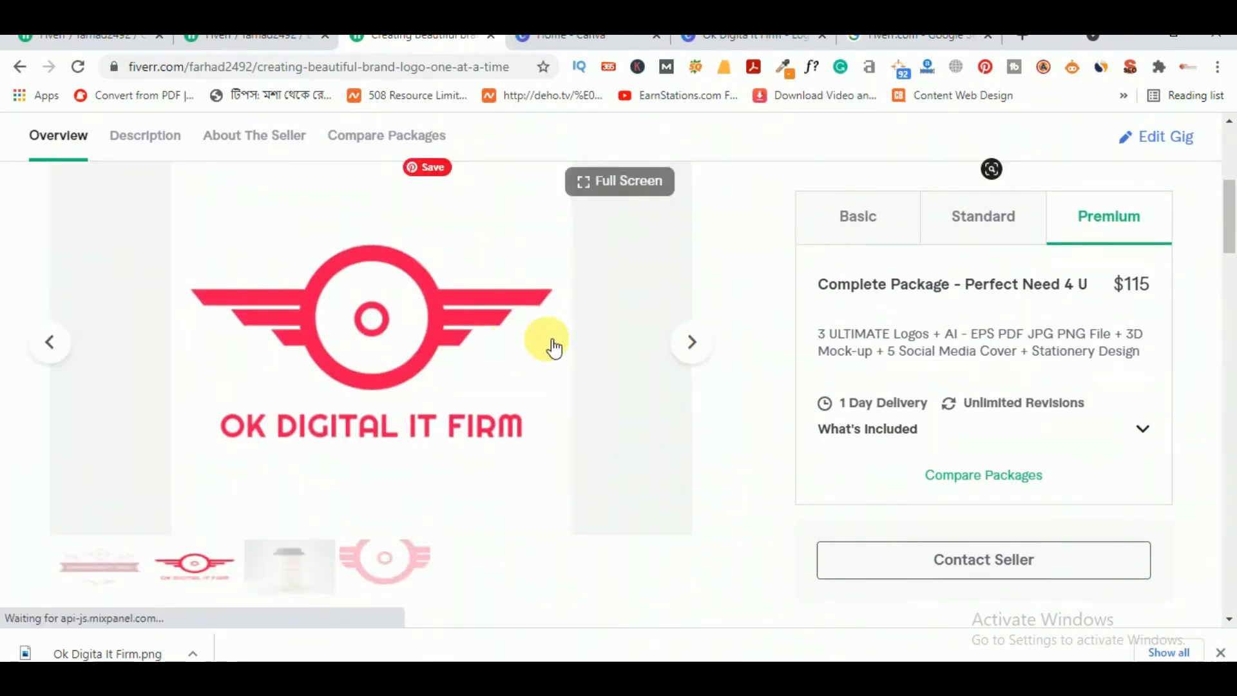
left_click(688, 348)
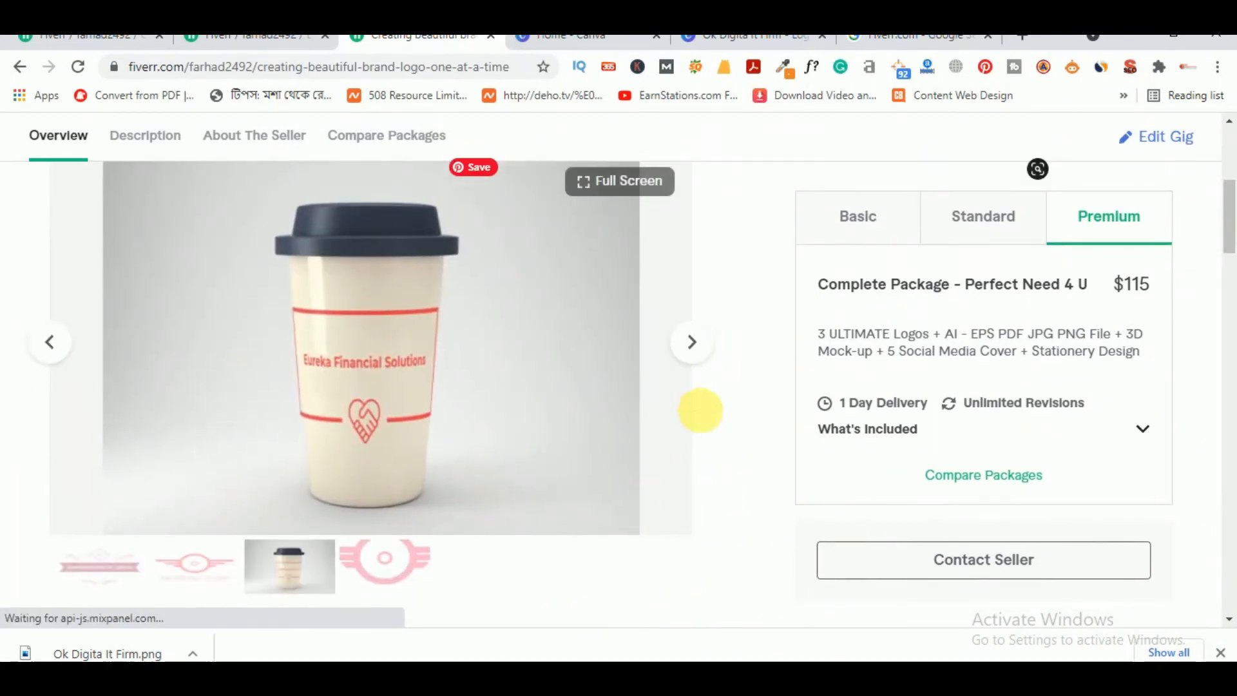
scroll(722, 425, "up", 1)
left_click(693, 445)
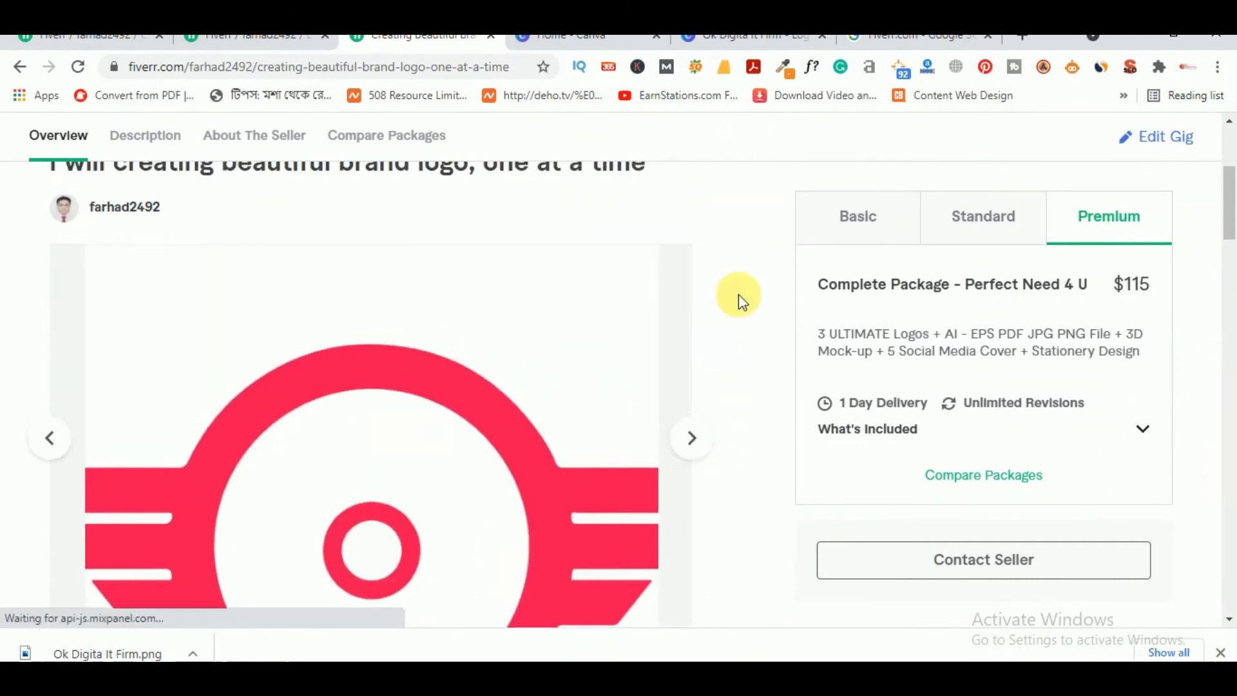
scroll(738, 297, "up", 3)
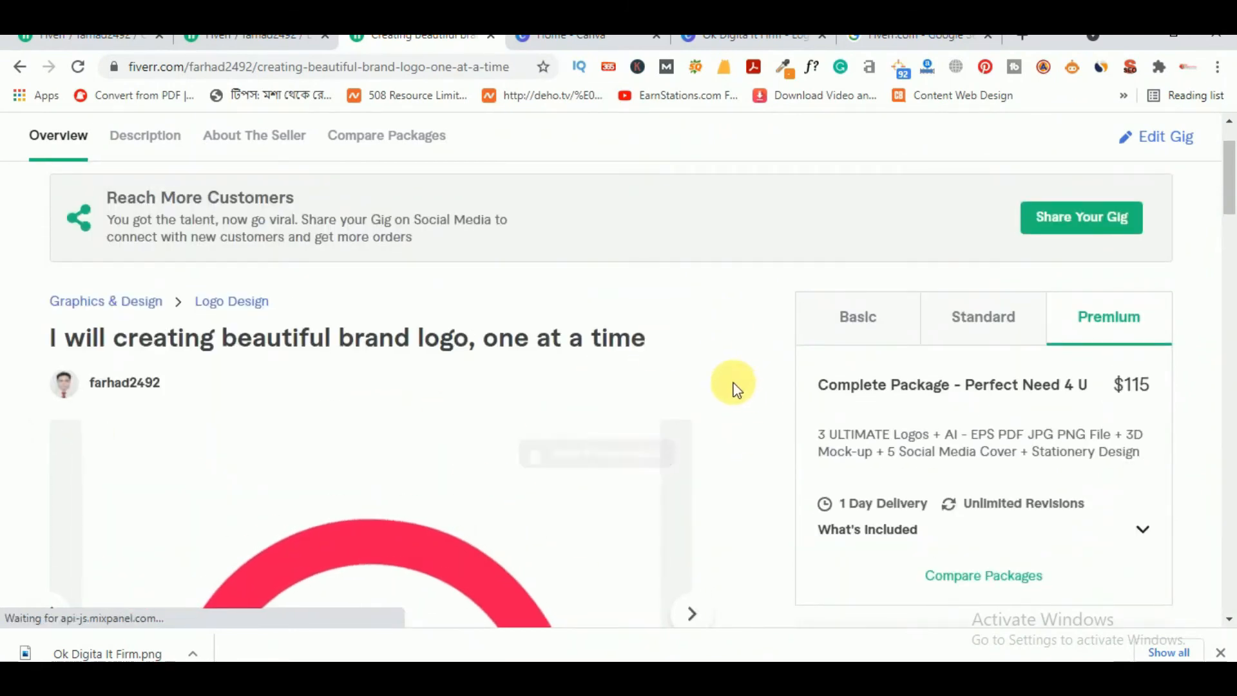
Read the gig's description, logo style and seller information further down its public page
scroll(738, 390, "down", 10)
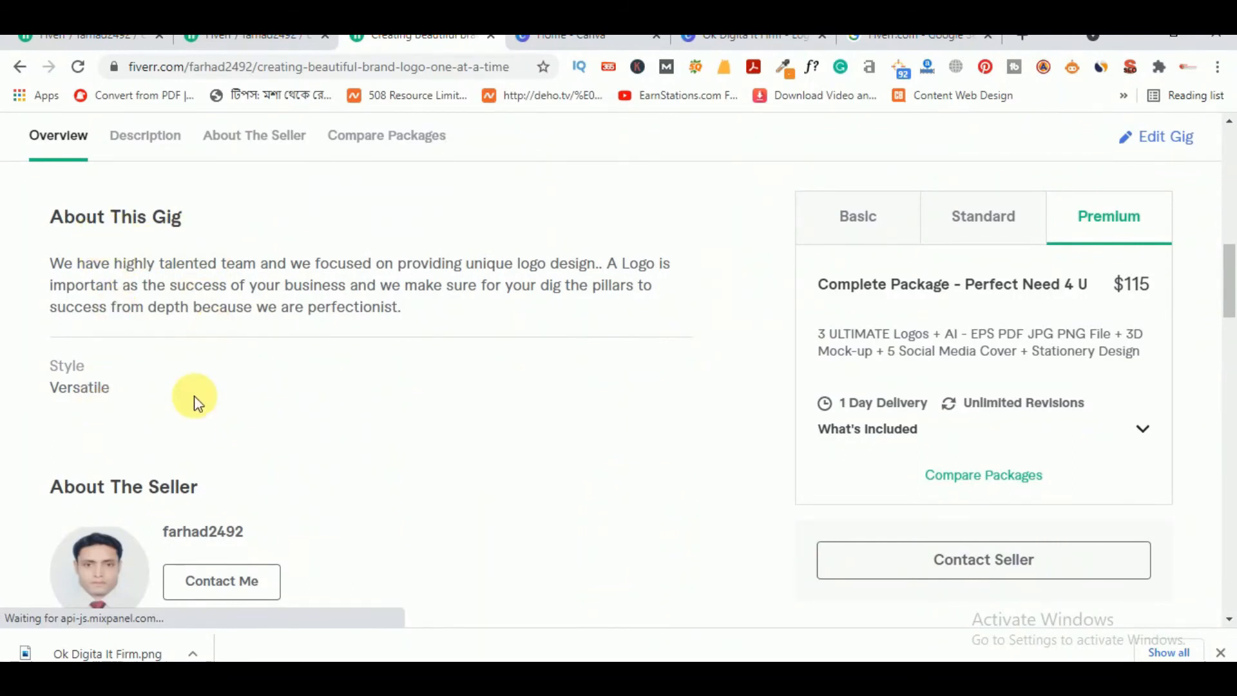
scroll(354, 509, "down", 3)
scroll(285, 444, "up", 1)
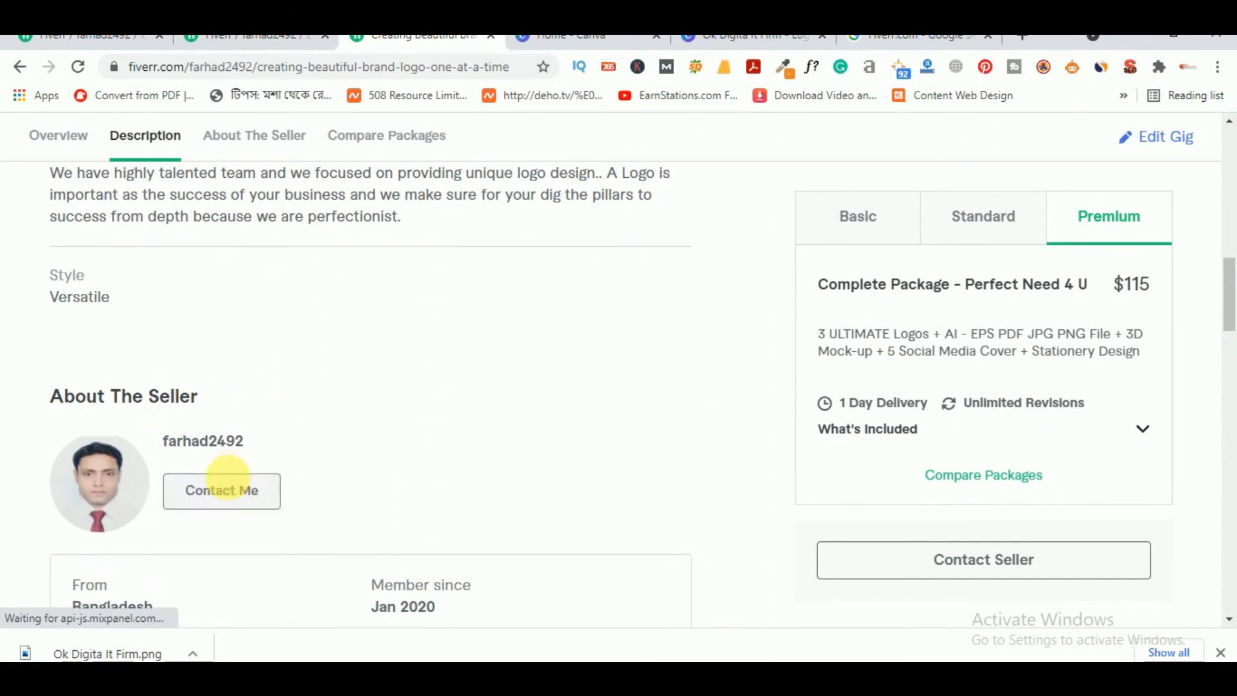
Examine the seller's bio and the Basic, Standard and Premium comparison table on the gig's public page
scroll(337, 378, "down", 8)
scroll(345, 297, "up", 3)
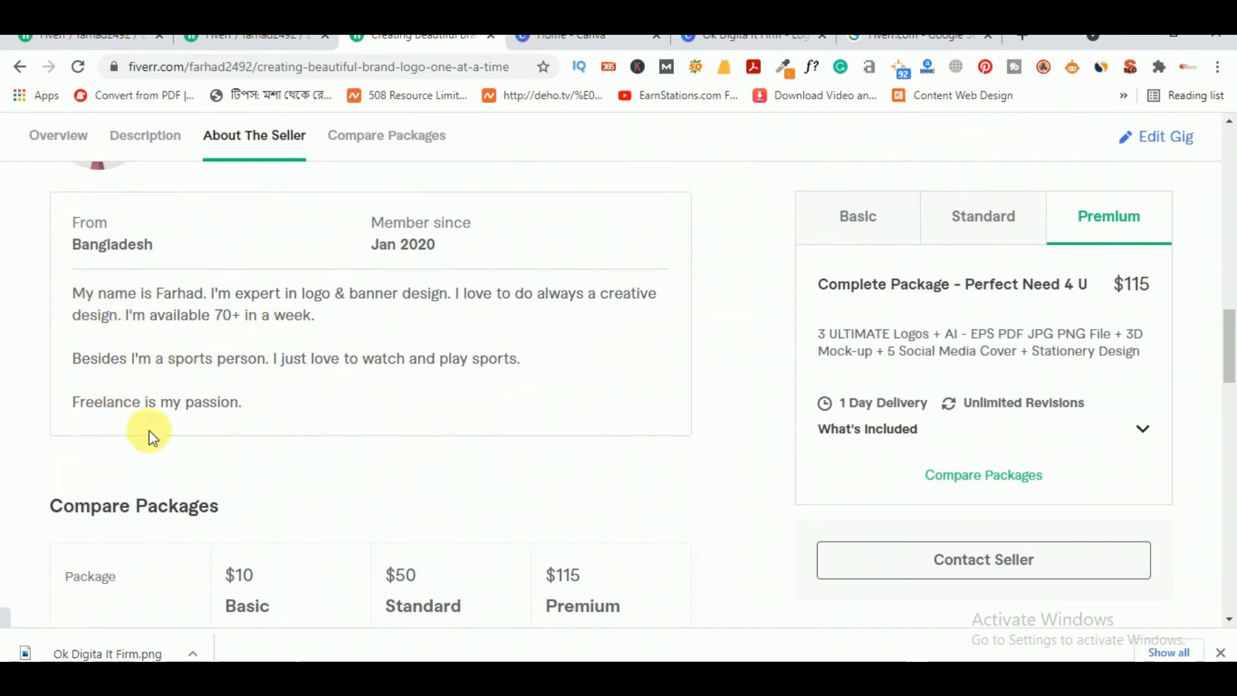
scroll(651, 450, "down", 4)
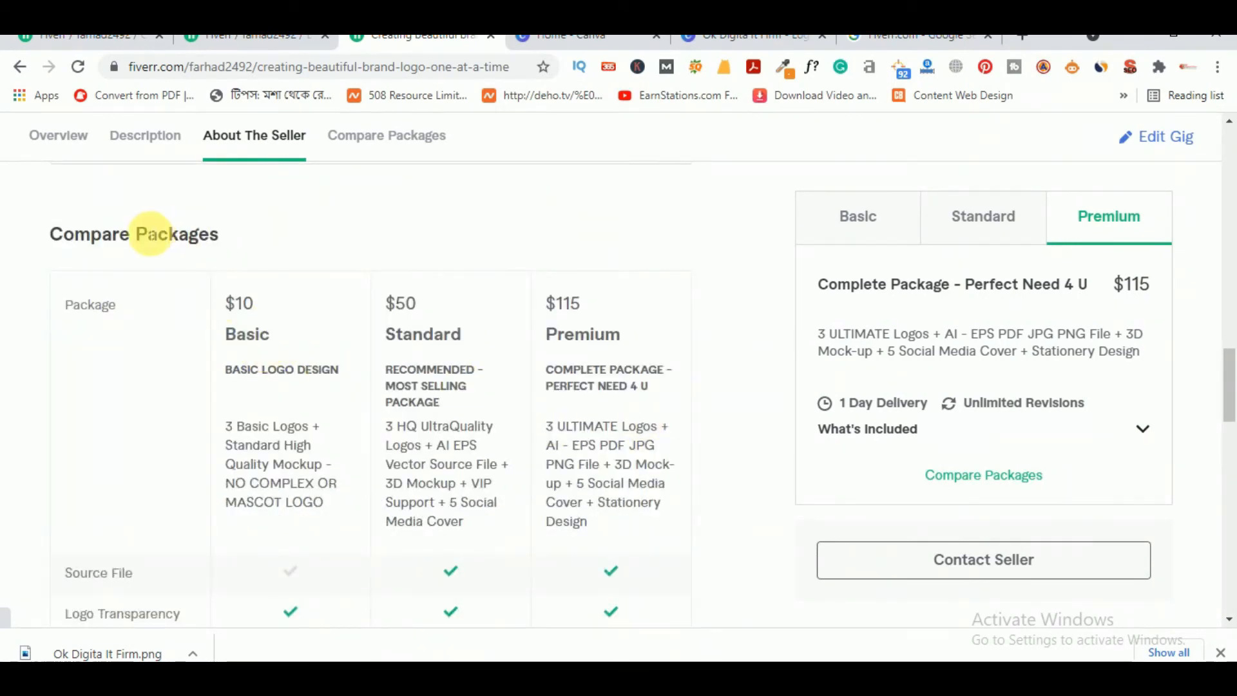
scroll(477, 457, "down", 10)
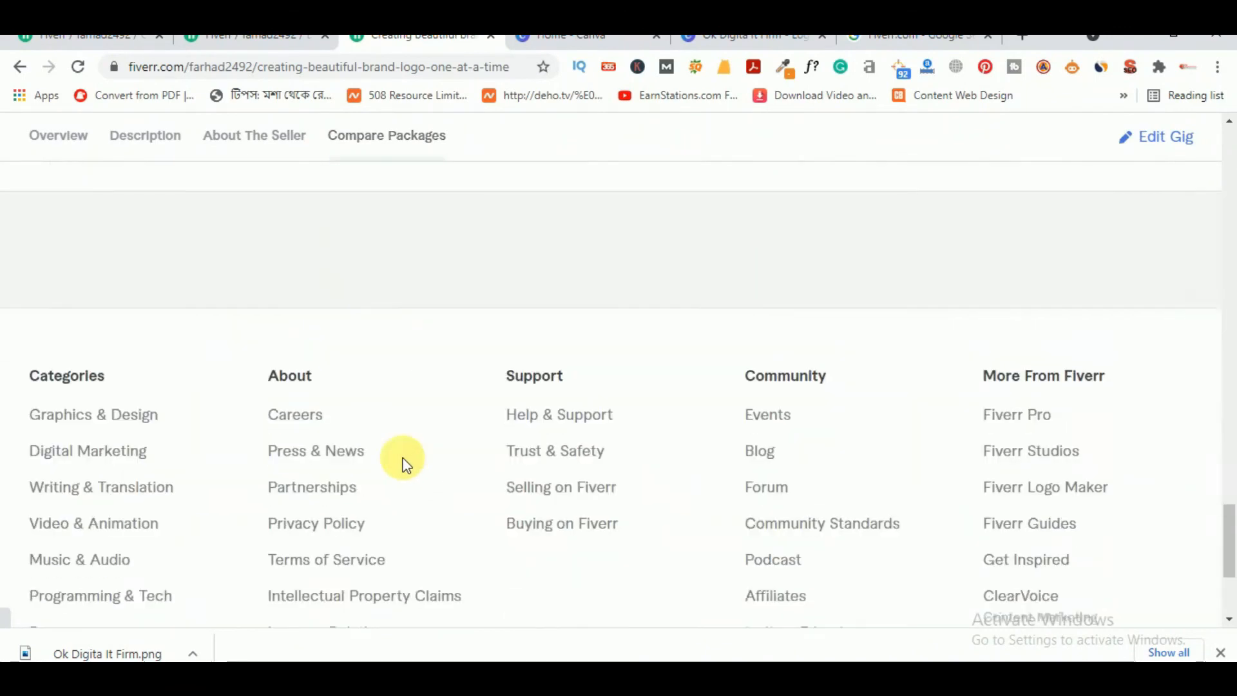
scroll(402, 464, "up", 5)
scroll(685, 367, "up", 4)
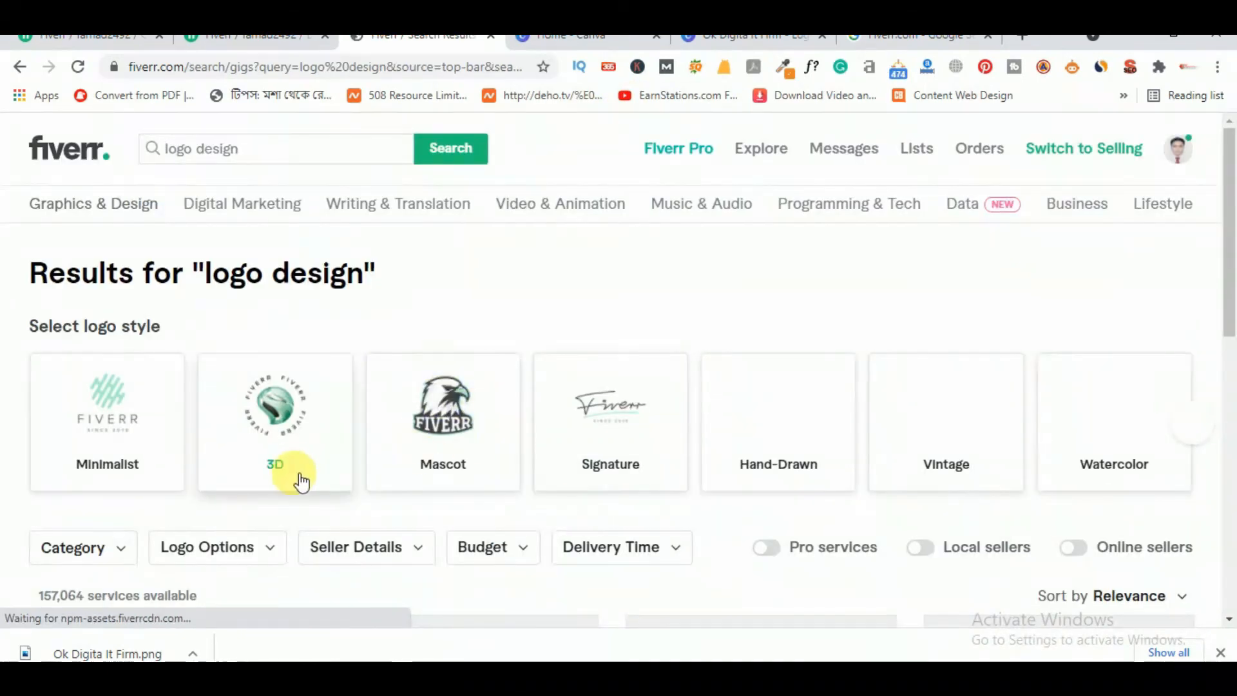
Look through the "logo design" search results, comparing other sellers' gig images, titles, ratings and starting prices
scroll(553, 384, "down", 10)
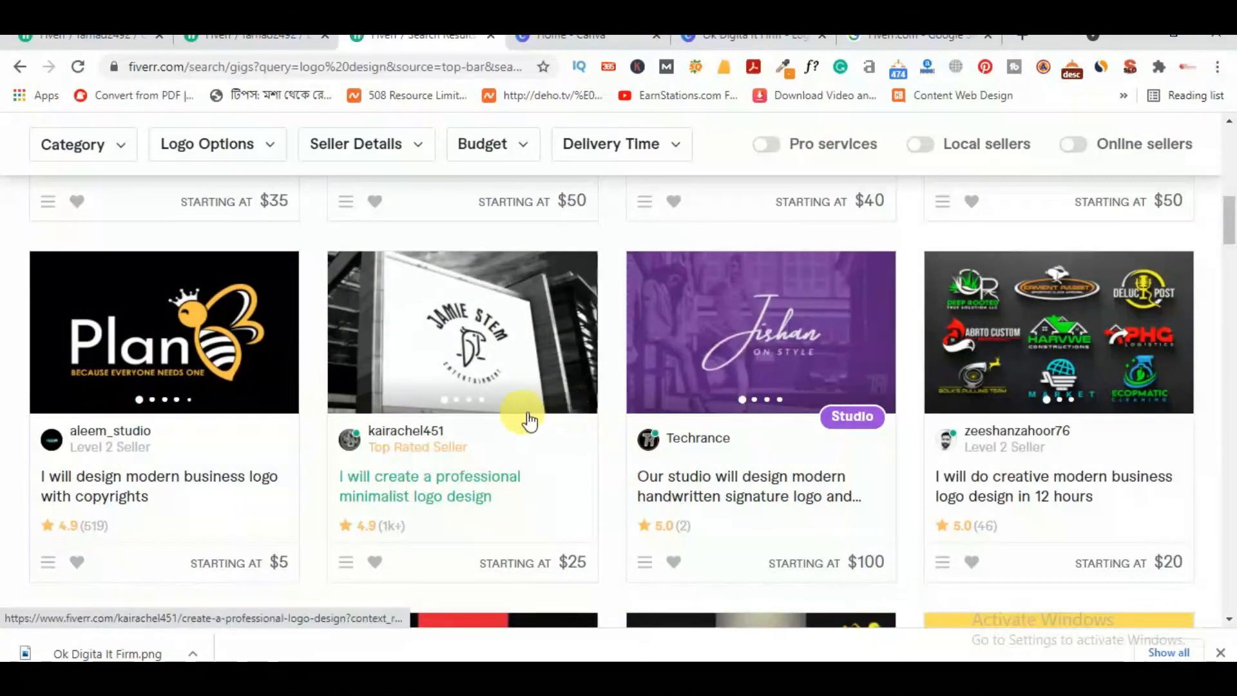
scroll(551, 399, "up", 5)
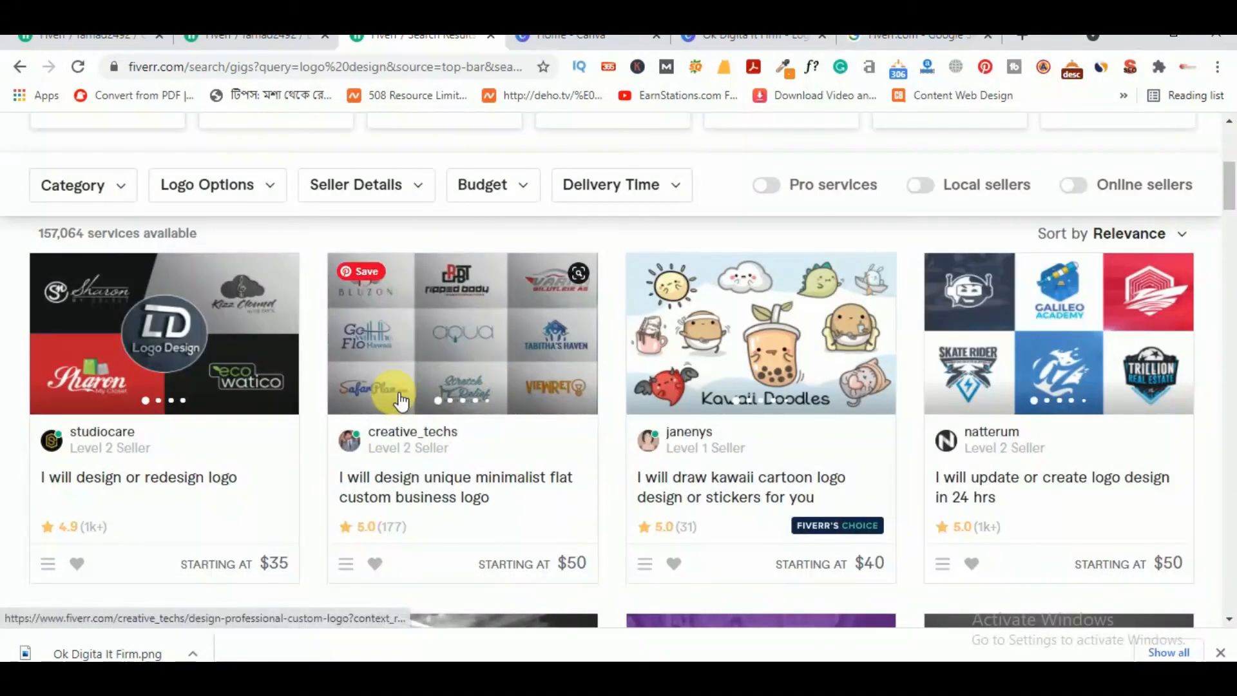
scroll(387, 380, "down", 4)
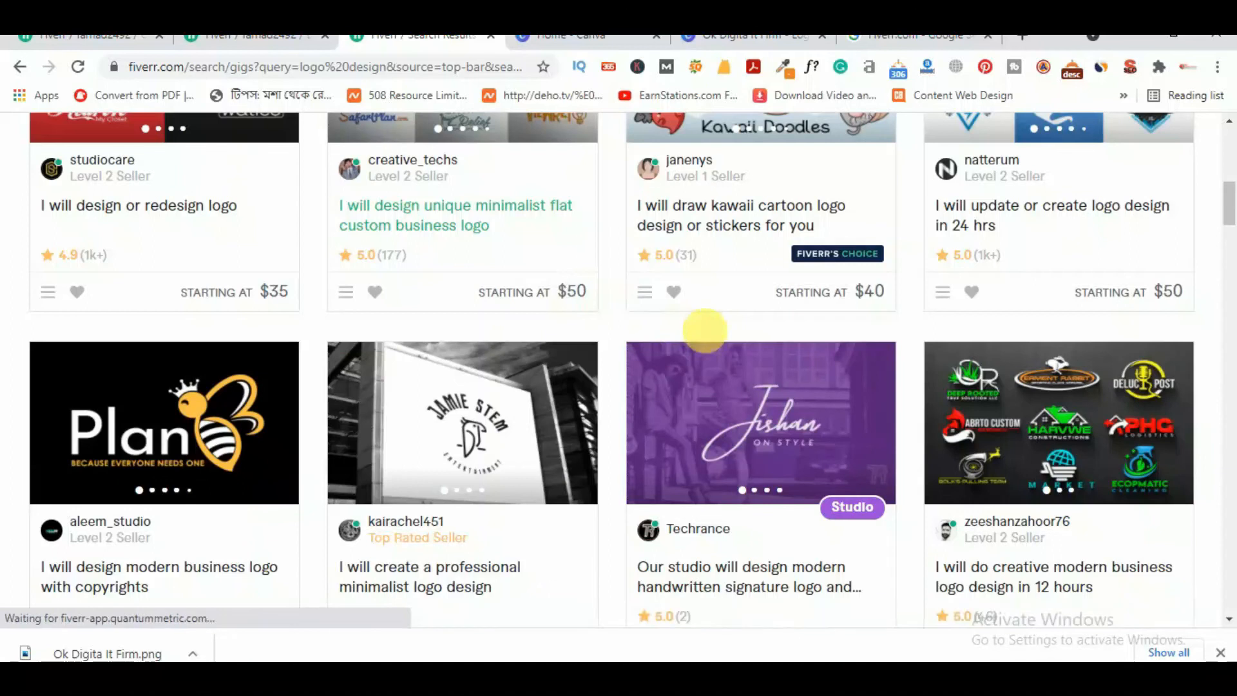
scroll(303, 420, "down", 3)
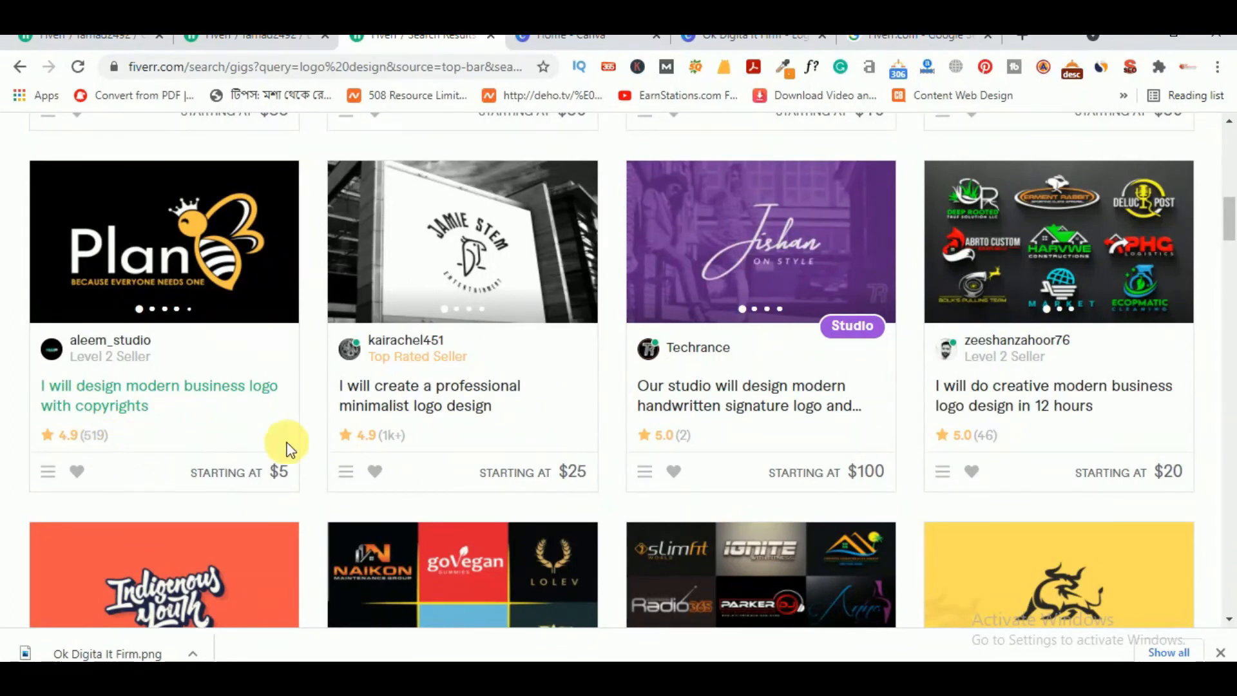
scroll(398, 438, "up", 4)
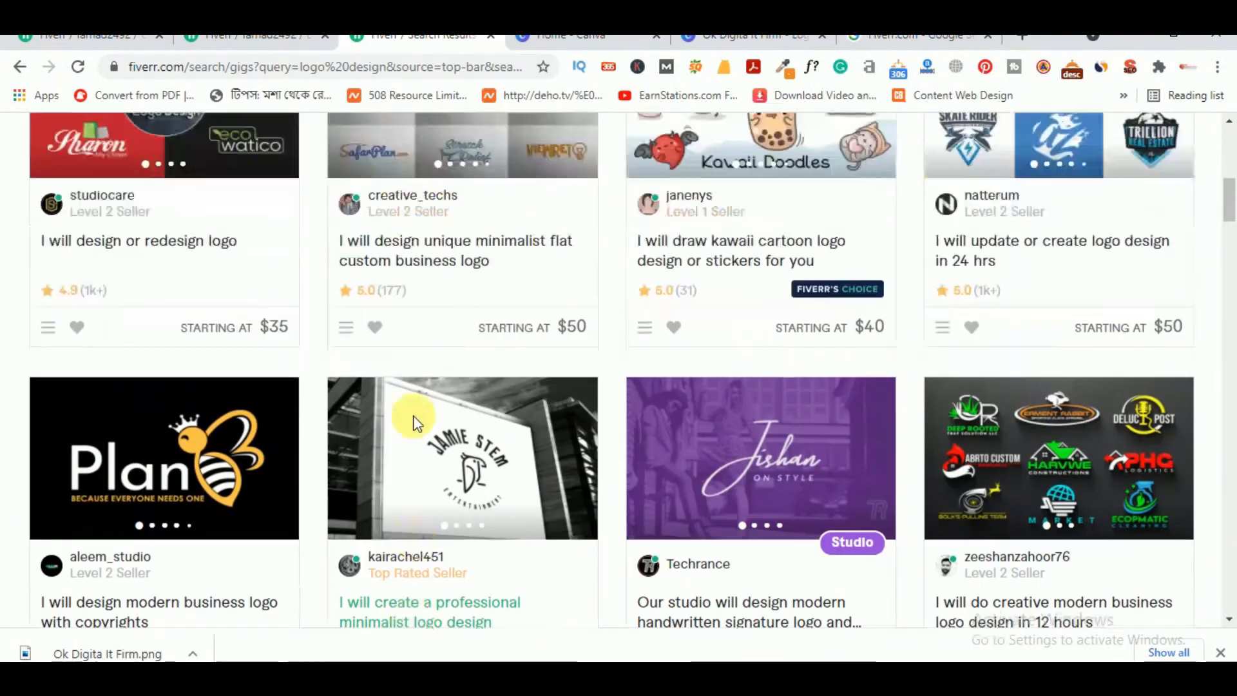
scroll(682, 424, "down", 10)
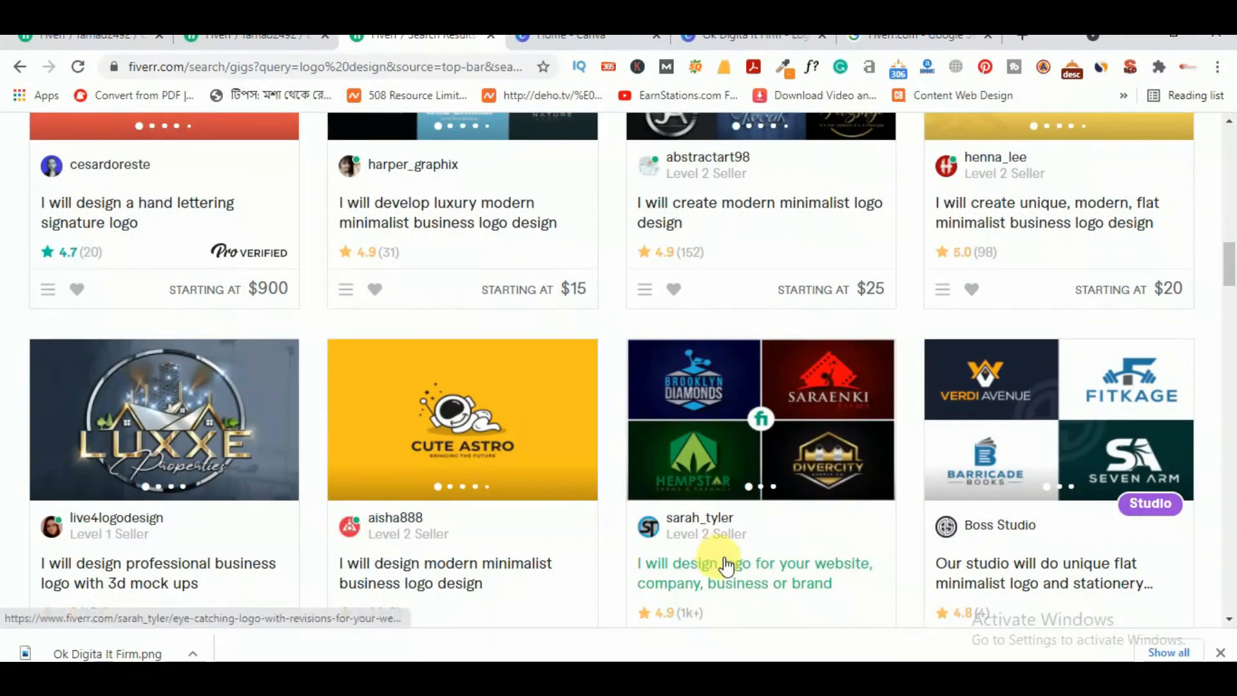
scroll(763, 383, "up", 15)
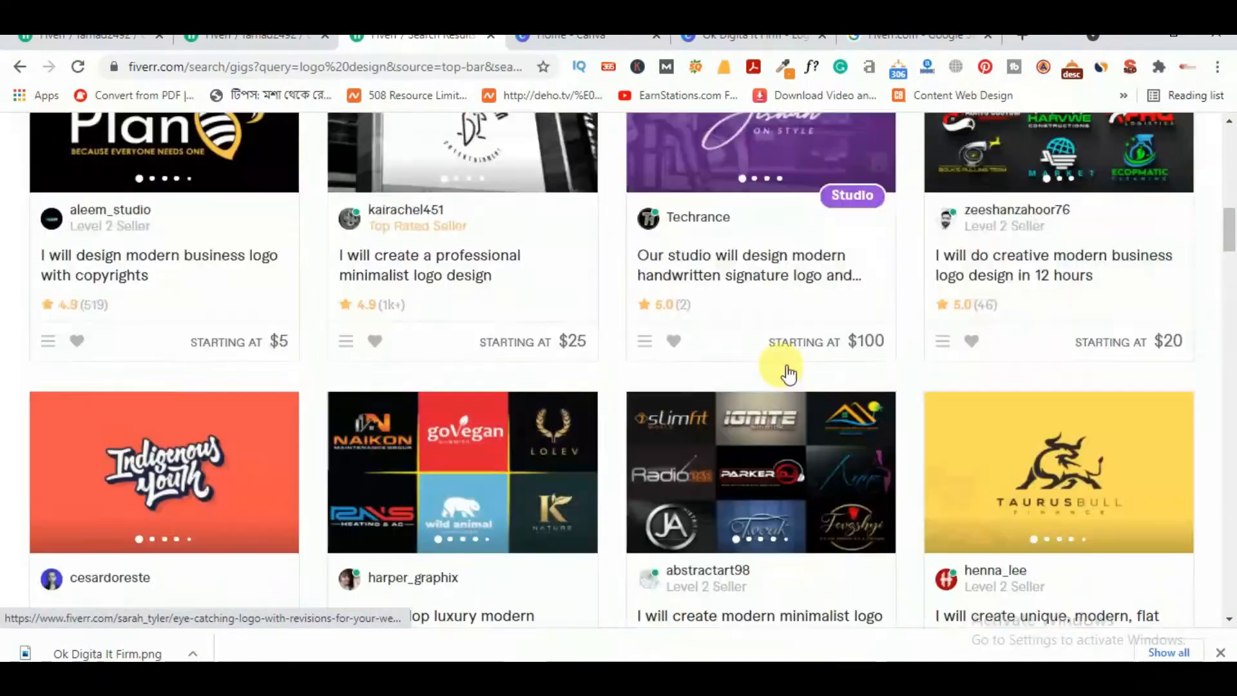
scroll(792, 377, "up", 2)
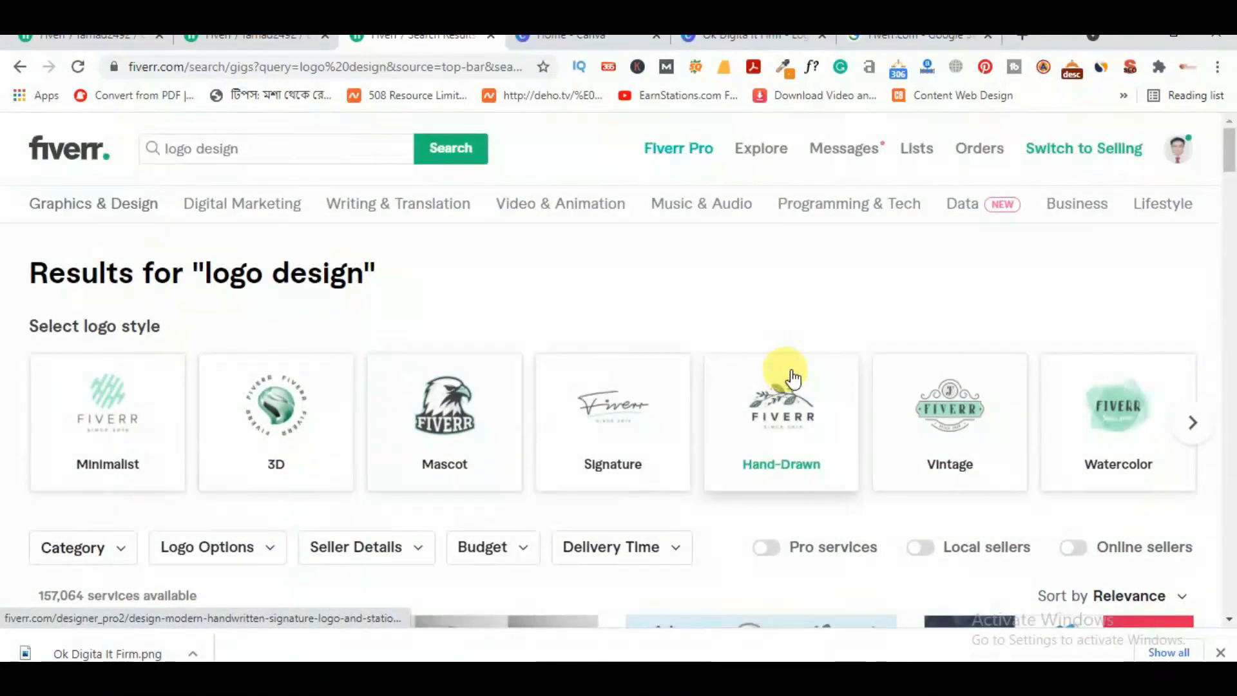